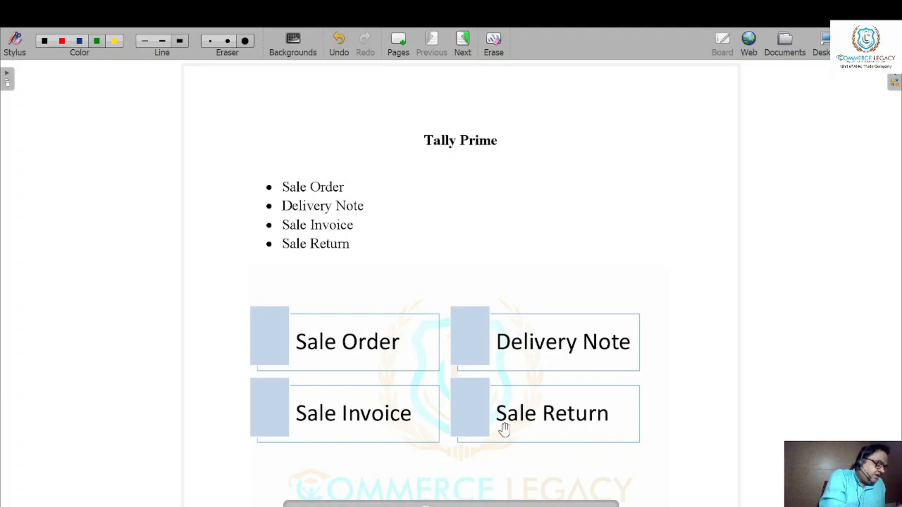
# Draw green tick marks beside the Sale Order, Delivery Note, Sale Invoice and Sale Return bullets under the Tally Prime title.
pyautogui.moveTo(232, 181); pyautogui.dragTo(289, 173)
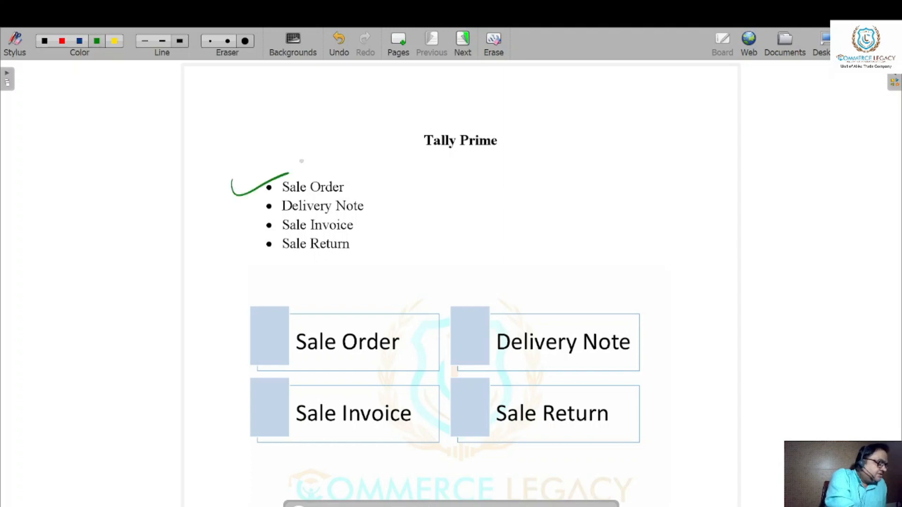
pyautogui.moveTo(232, 203); pyautogui.dragTo(280, 197)
pyautogui.moveTo(244, 225); pyautogui.dragTo(289, 219)
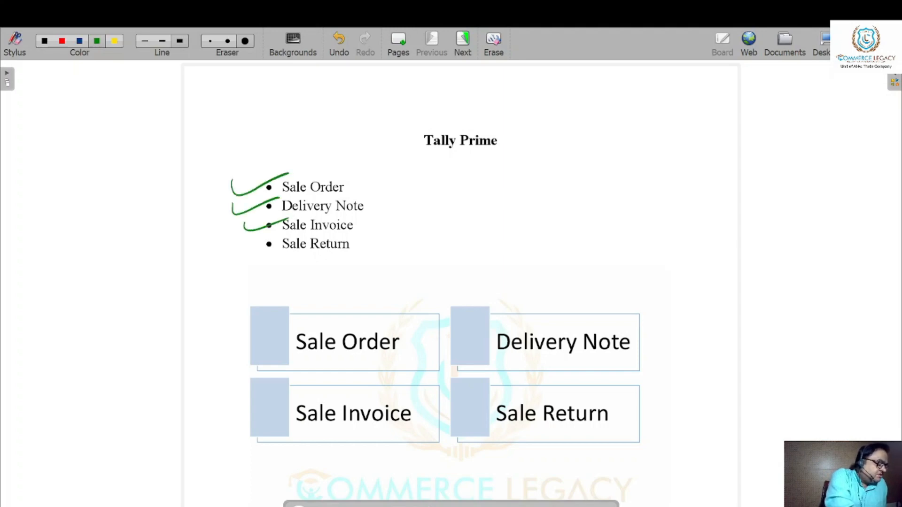
pyautogui.moveTo(238, 242); pyautogui.dragTo(288, 236)
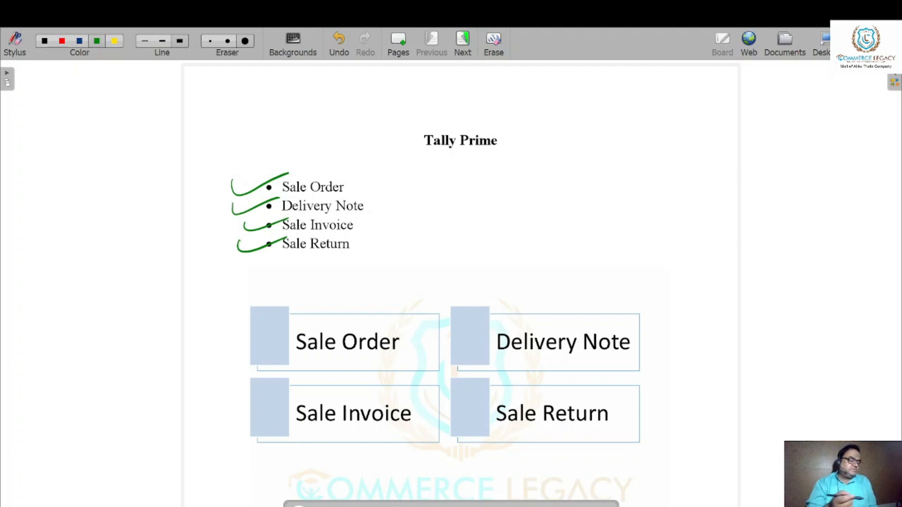
# Draw green tick marks on the Sale Order, Delivery Note, Sale Invoice and Sale Return boxes of the diagram.
pyautogui.moveTo(223, 323); pyautogui.dragTo(307, 313)
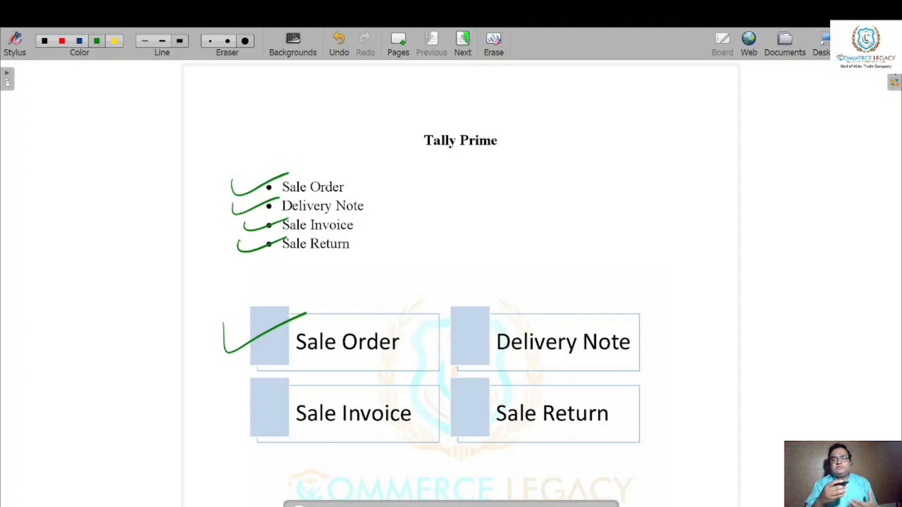
pyautogui.moveTo(443, 315); pyautogui.dragTo(545, 309)
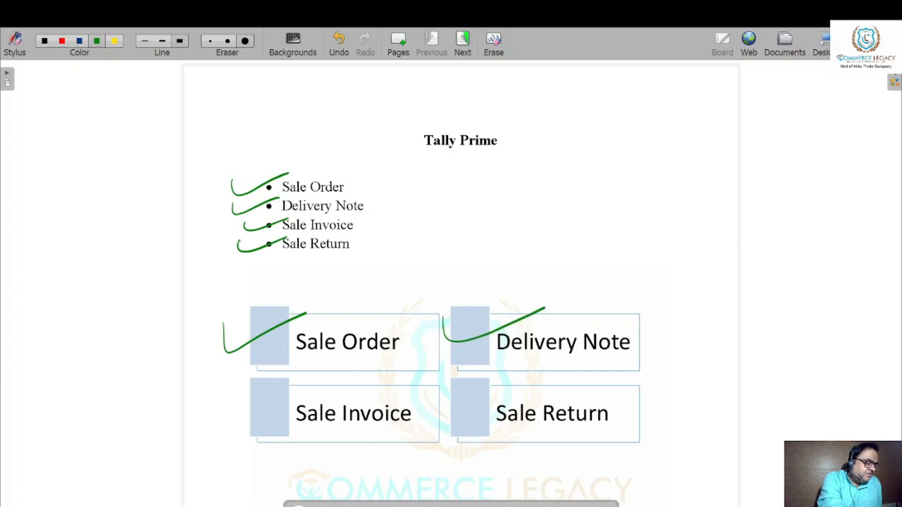
pyautogui.moveTo(218, 398); pyautogui.dragTo(325, 383)
pyautogui.moveTo(460, 391); pyautogui.dragTo(561, 376)
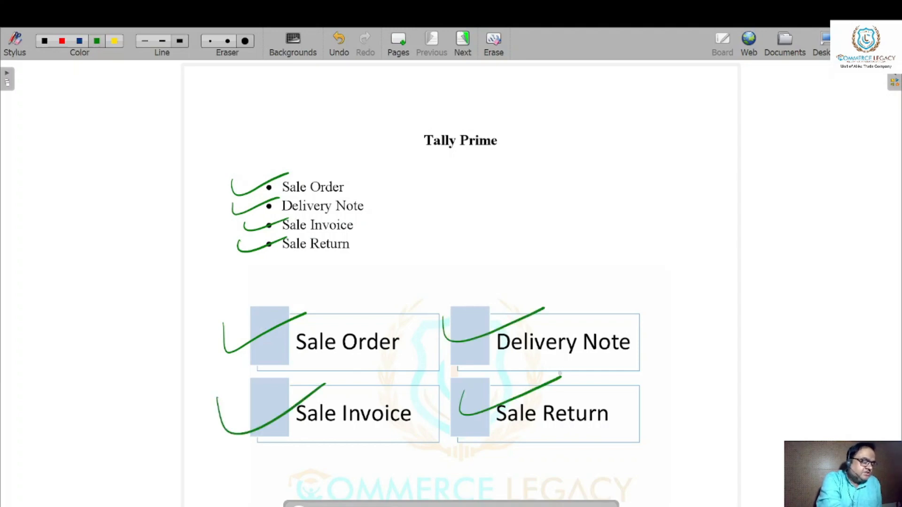
# In the Sale order section, underline "Sales Order is a document" and "Entity" in green and circle the Sale order heading.
pyautogui.click(425, 505)
pyautogui.moveTo(436, 427); pyautogui.dragTo(411, 153)
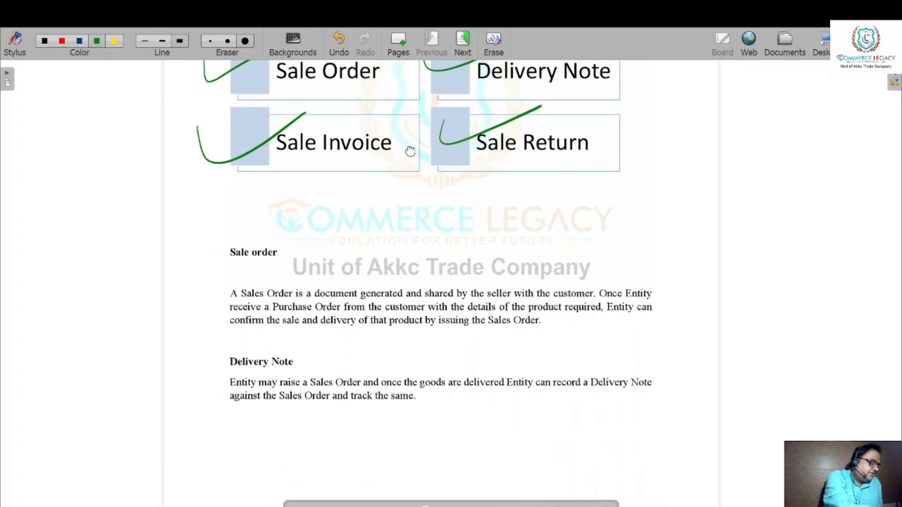
pyautogui.scroll(2, 376, 327)
pyautogui.moveTo(359, 327); pyautogui.dragTo(365, 322)
pyautogui.moveTo(53, 265); pyautogui.dragTo(241, 265)
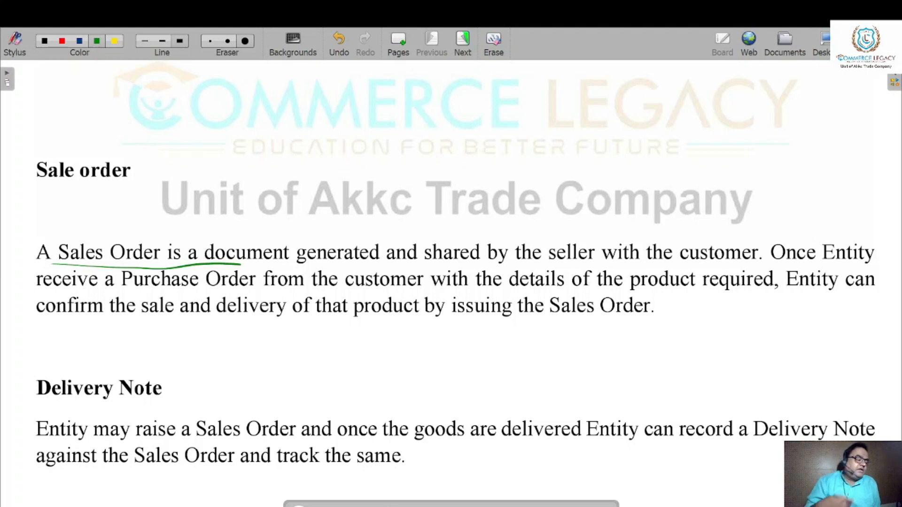
pyautogui.moveTo(823, 264); pyautogui.dragTo(866, 262)
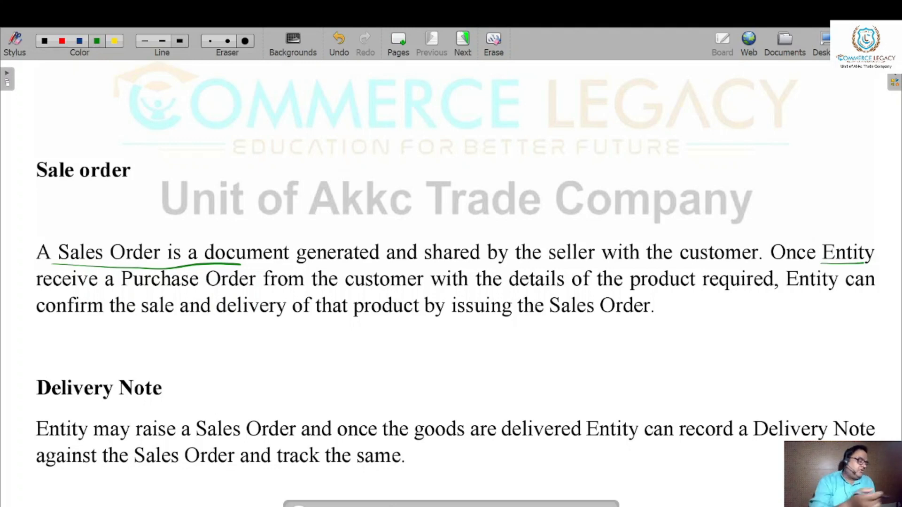
pyautogui.moveTo(28, 201); pyautogui.dragTo(78, 200)
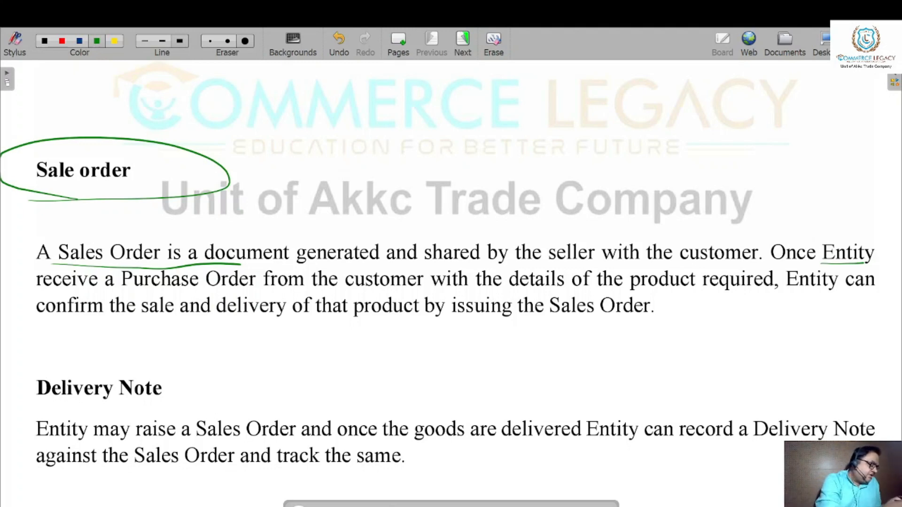
# Circle the Delivery Note heading in green and handwrite "Challan" beside it, joined by a short dash.
pyautogui.moveTo(18, 413)
pyautogui.mouseDown()
pyautogui.moveTo(254, 391)
pyautogui.moveTo(42, 414)
pyautogui.mouseUp()
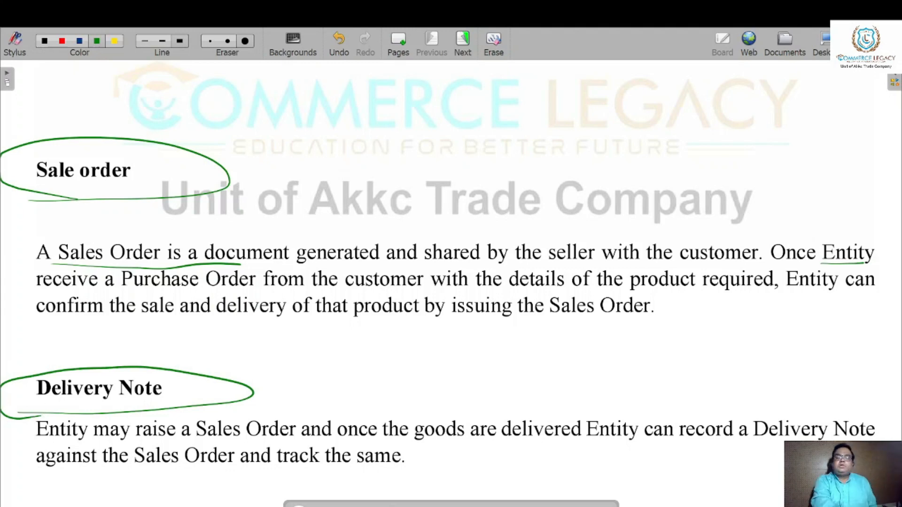
pyautogui.moveTo(258, 395); pyautogui.dragTo(311, 389)
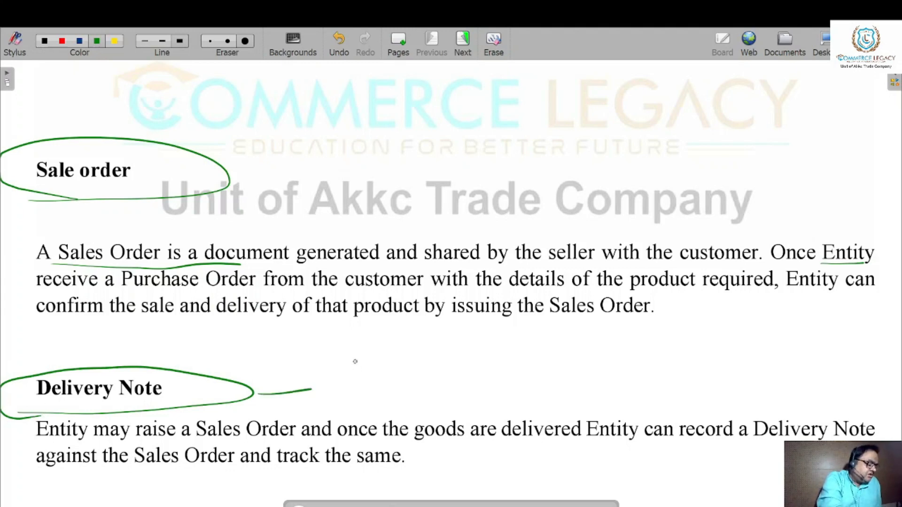
pyautogui.moveTo(368, 352)
pyautogui.mouseDown()
pyautogui.moveTo(375, 397)
pyautogui.moveTo(383, 386)
pyautogui.moveTo(439, 378)
pyautogui.moveTo(591, 396)
pyautogui.mouseUp()
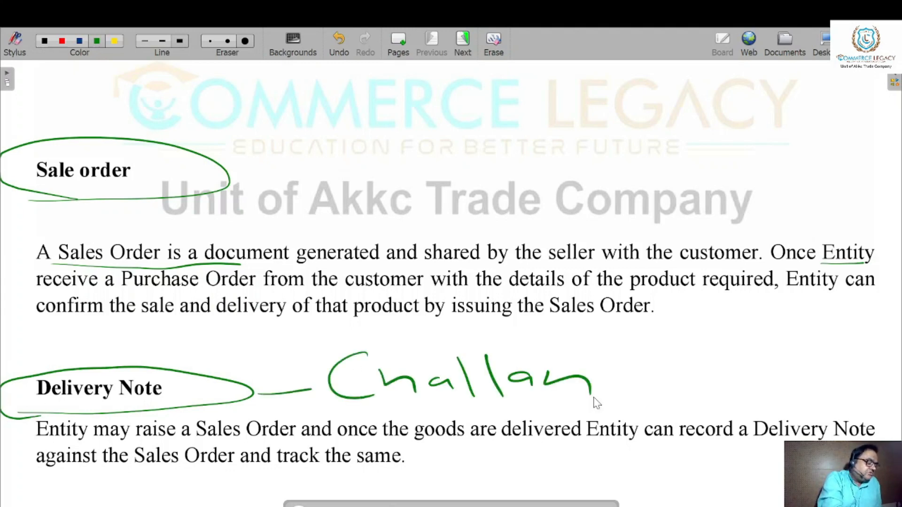
pyautogui.moveTo(376, 358)
pyautogui.mouseDown()
pyautogui.moveTo(381, 385)
pyautogui.moveTo(543, 395)
pyautogui.mouseUp()
pyautogui.moveTo(460, 412); pyautogui.dragTo(576, 403)
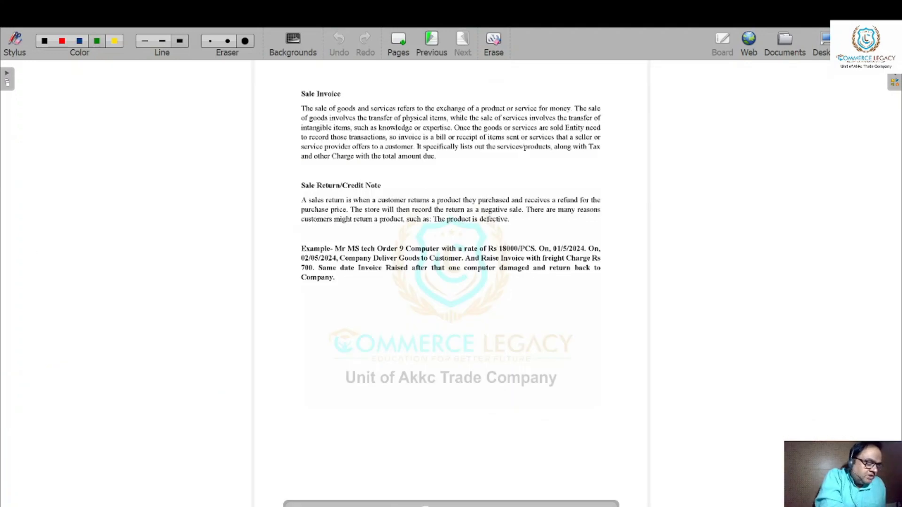
# On the second page, circle the Sale Invoice heading and box the phrase "product or service for money" in green.
pyautogui.click(475, 256)
pyautogui.click(476, 256)
pyautogui.moveTo(455, 213); pyautogui.dragTo(449, 418)
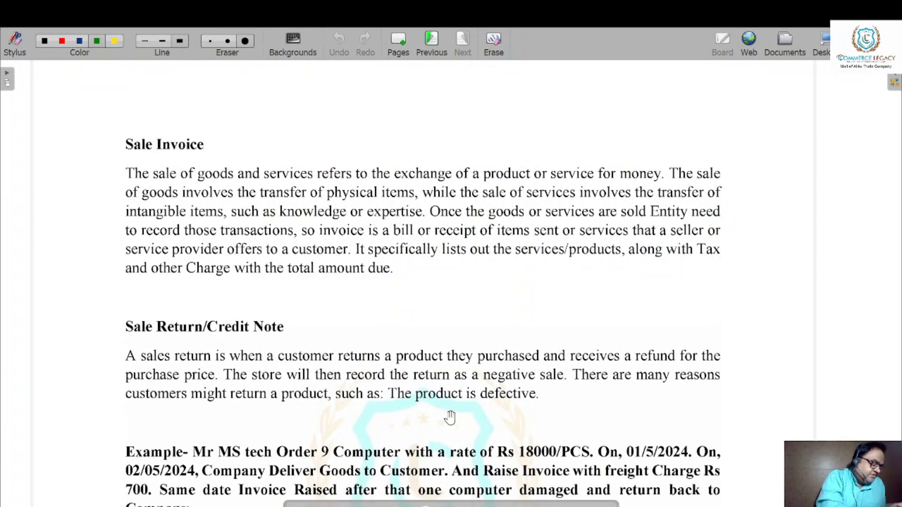
pyautogui.moveTo(95, 158)
pyautogui.mouseDown()
pyautogui.moveTo(232, 160)
pyautogui.moveTo(92, 141)
pyautogui.moveTo(113, 165)
pyautogui.mouseUp()
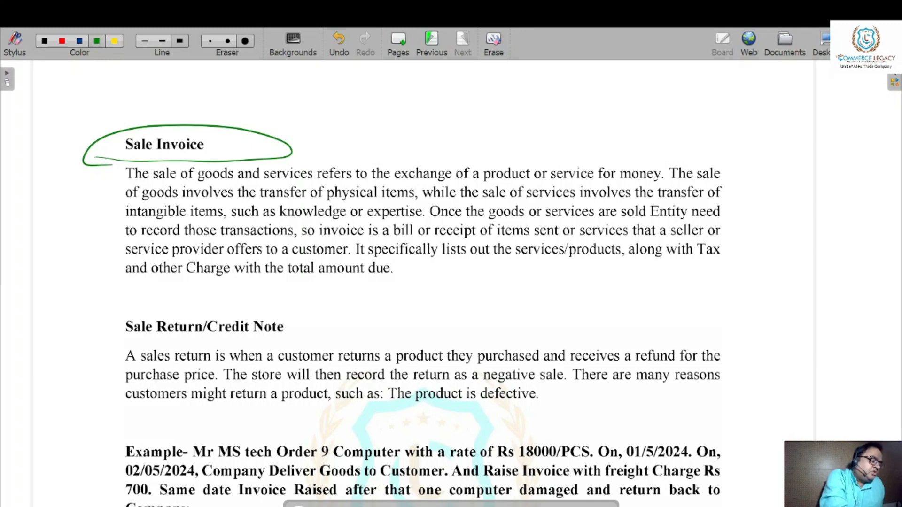
pyautogui.moveTo(488, 183); pyautogui.dragTo(667, 185)
pyautogui.moveTo(484, 181)
pyautogui.mouseDown()
pyautogui.moveTo(484, 160)
pyautogui.moveTo(571, 153)
pyautogui.moveTo(670, 175)
pyautogui.moveTo(633, 187)
pyautogui.mouseUp()
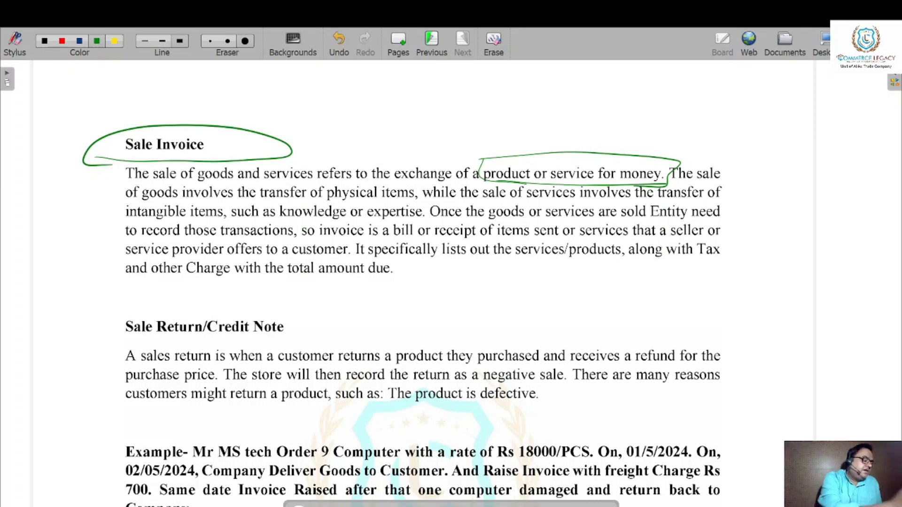
# Underline the key phrases of the Sale Invoice paragraph from "sent or services that a seller" through "total amount due".
pyautogui.moveTo(534, 243); pyautogui.dragTo(714, 239)
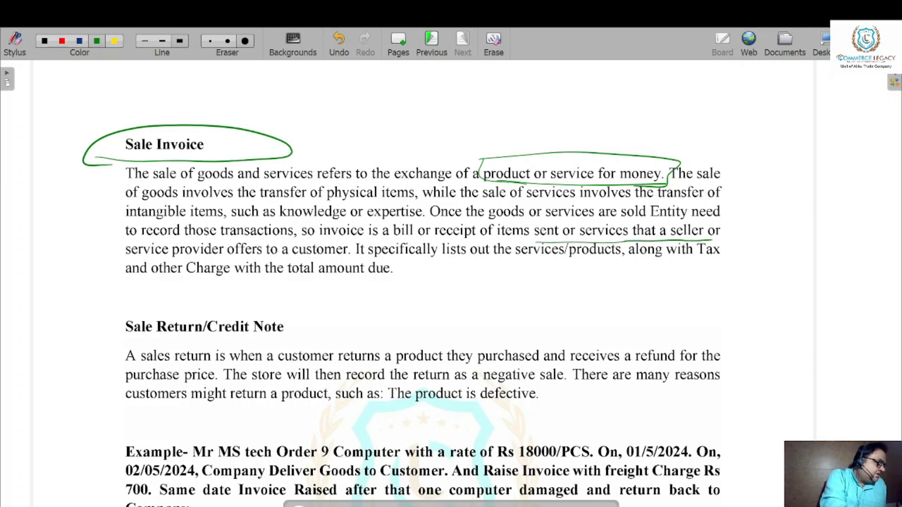
pyautogui.moveTo(135, 258); pyautogui.dragTo(730, 261)
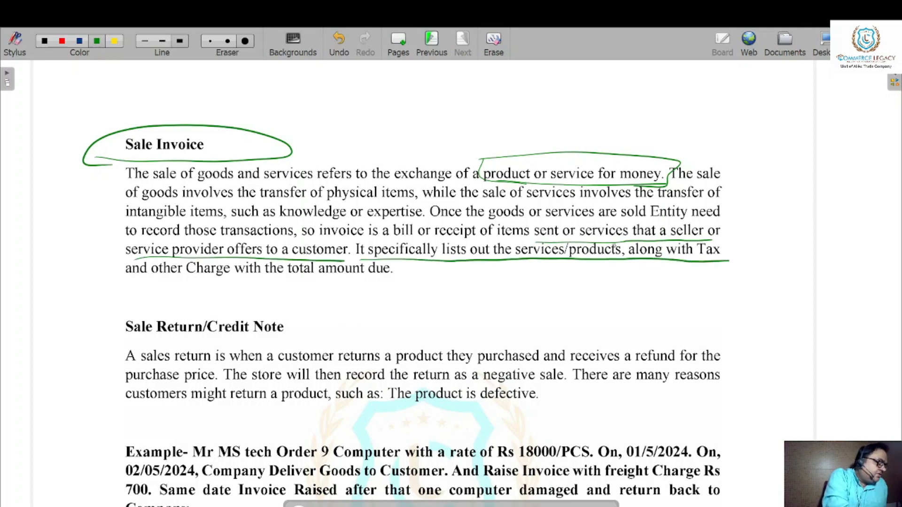
pyautogui.moveTo(138, 280); pyautogui.dragTo(396, 278)
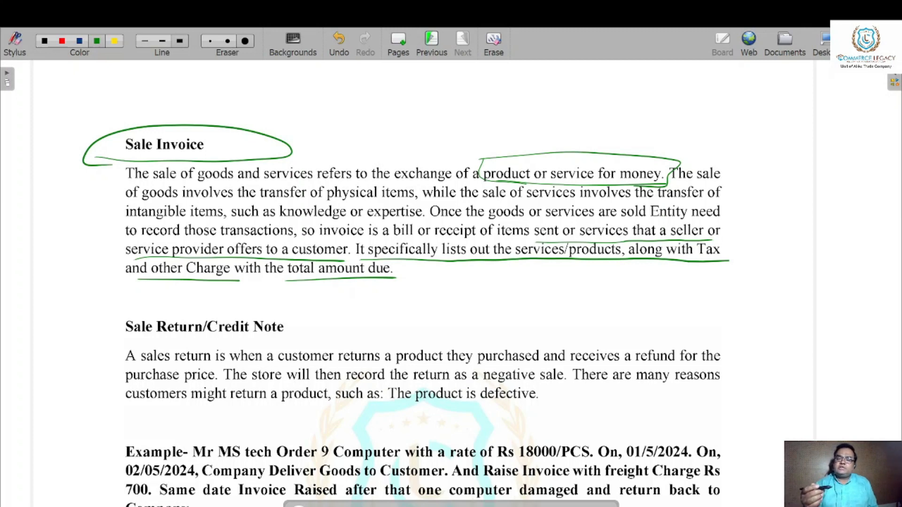
# Circle the Sale Return/Credit Note heading and underline "product is defective" at the end of its paragraph.
pyautogui.moveTo(123, 340)
pyautogui.mouseDown()
pyautogui.moveTo(217, 342)
pyautogui.moveTo(330, 329)
pyautogui.moveTo(109, 339)
pyautogui.mouseUp()
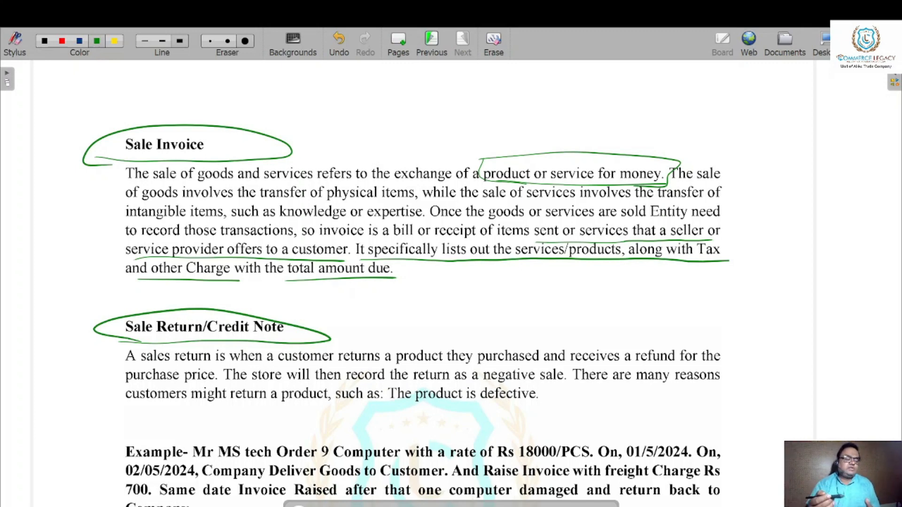
pyautogui.moveTo(449, 408); pyautogui.dragTo(543, 409)
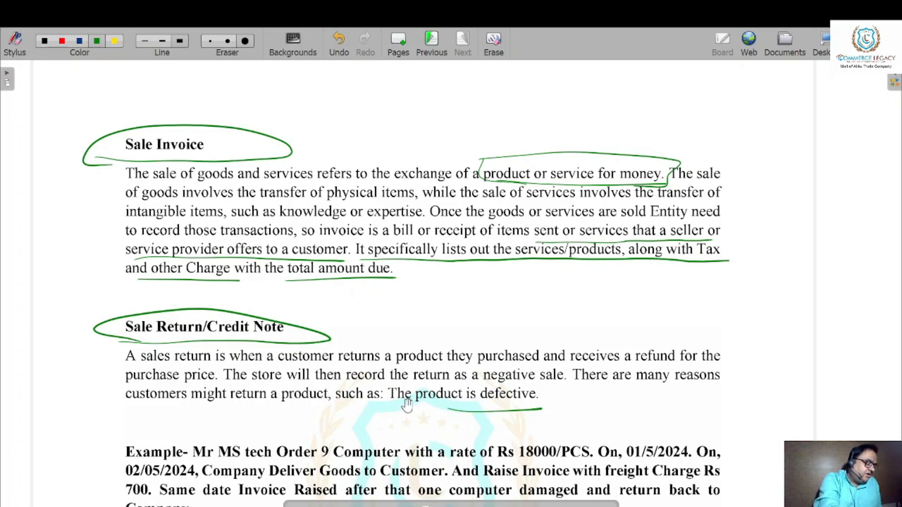
# Underline the example's 9-computer order, 18000/PCS rate, 01/5/2024 date, 02/05/2024 delivery, invoice and Rs 700 freight charge.
pyautogui.scroll(-3, 404, 404)
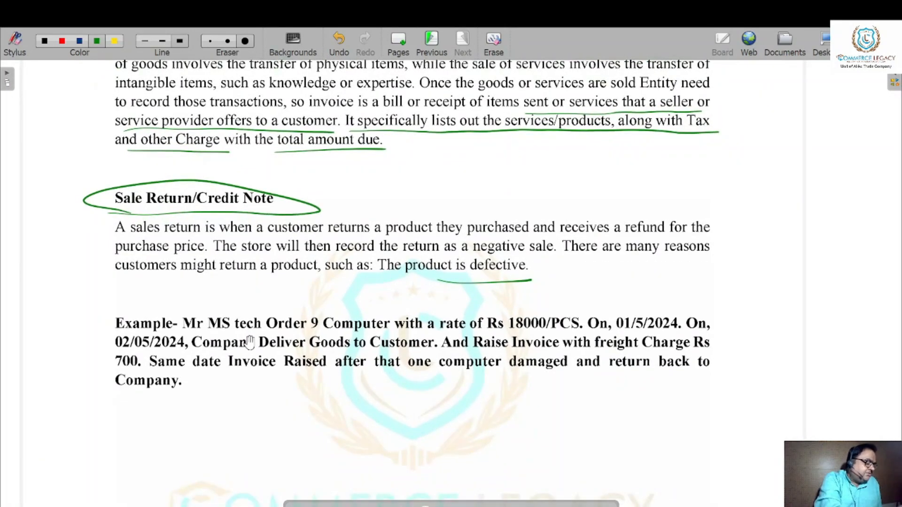
pyautogui.moveTo(236, 331); pyautogui.dragTo(443, 338)
pyautogui.moveTo(499, 334); pyautogui.dragTo(666, 332)
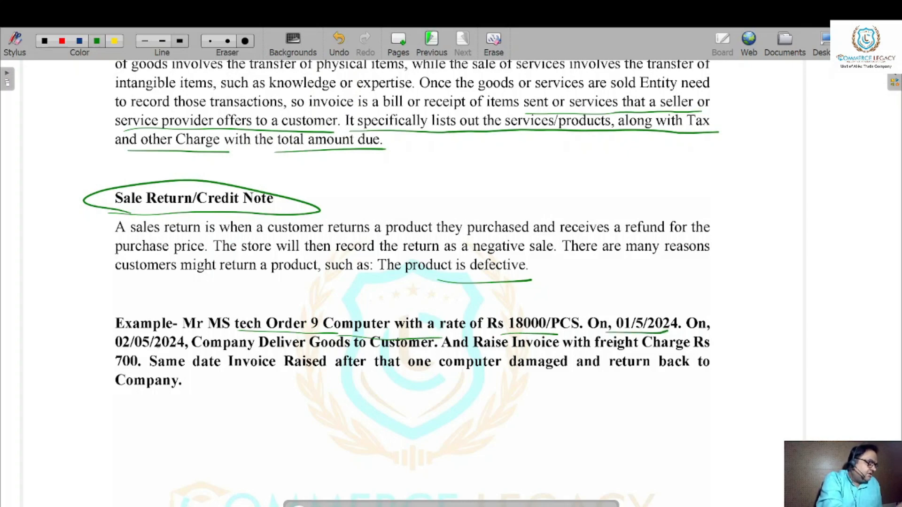
pyautogui.moveTo(117, 348); pyautogui.dragTo(338, 350)
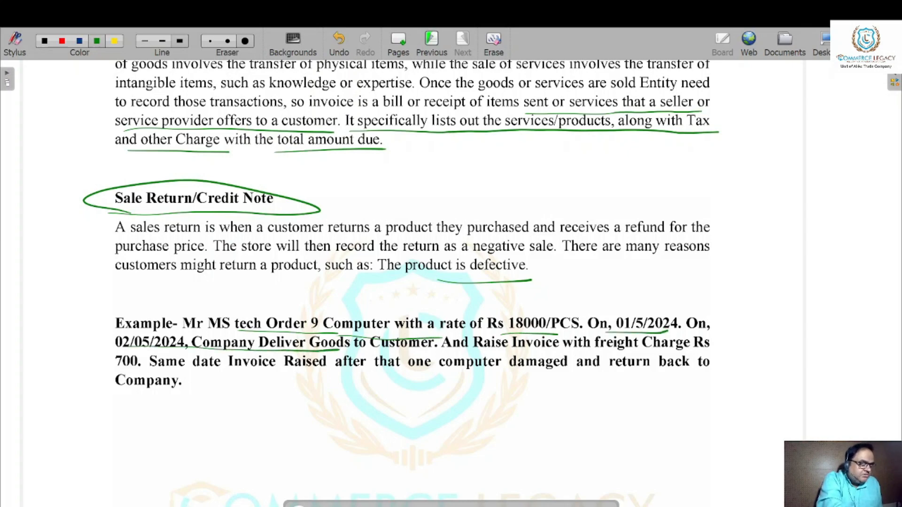
pyautogui.moveTo(442, 353); pyautogui.dragTo(710, 348)
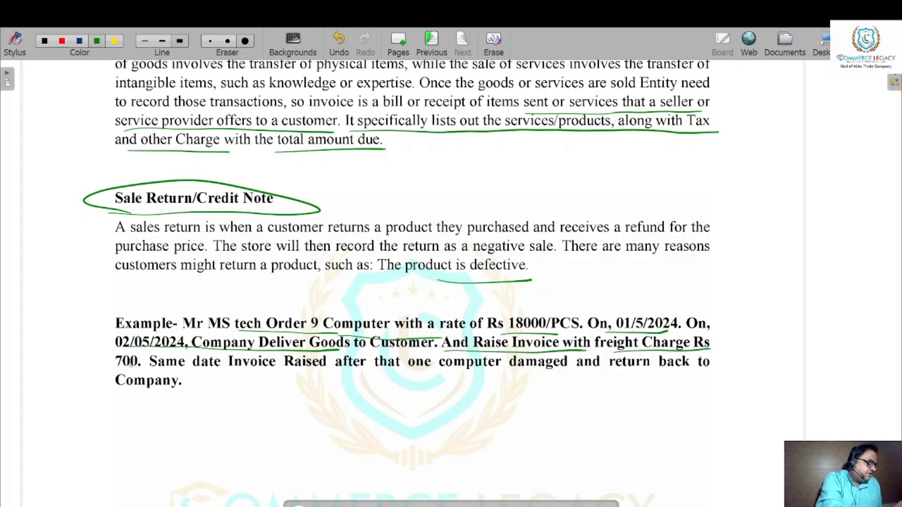
pyautogui.moveTo(98, 370); pyautogui.dragTo(155, 359)
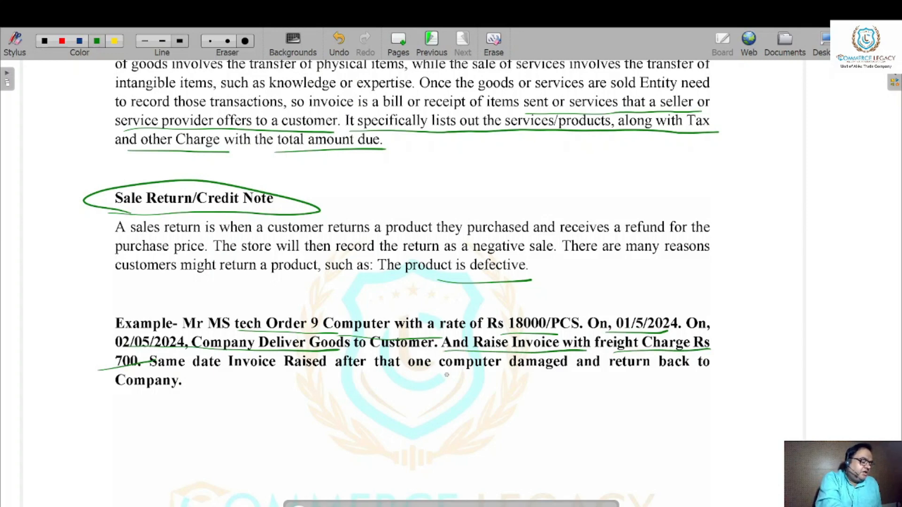
# Underline "one computer damaged" and "return back to Company" in the example, and draw a box around the whole example.
pyautogui.moveTo(404, 376); pyautogui.dragTo(553, 372)
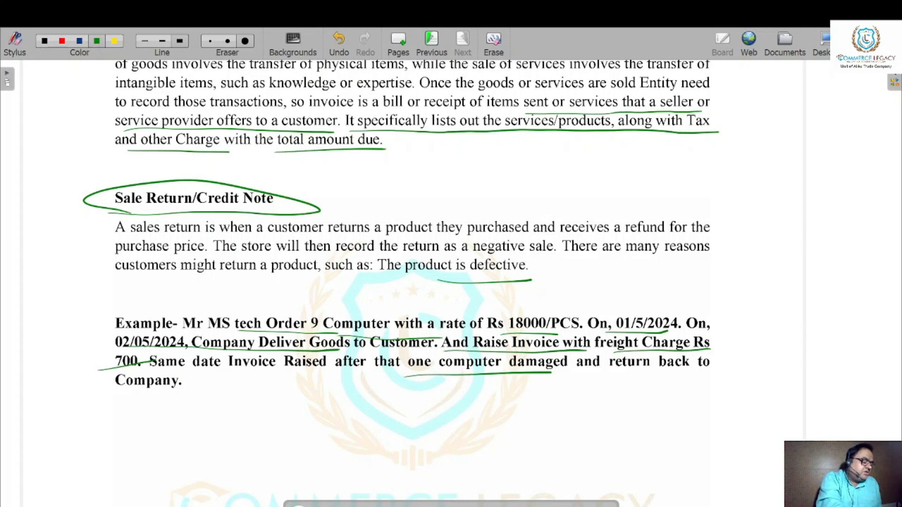
pyautogui.moveTo(628, 377); pyautogui.dragTo(726, 380)
pyautogui.moveTo(111, 397); pyautogui.dragTo(226, 388)
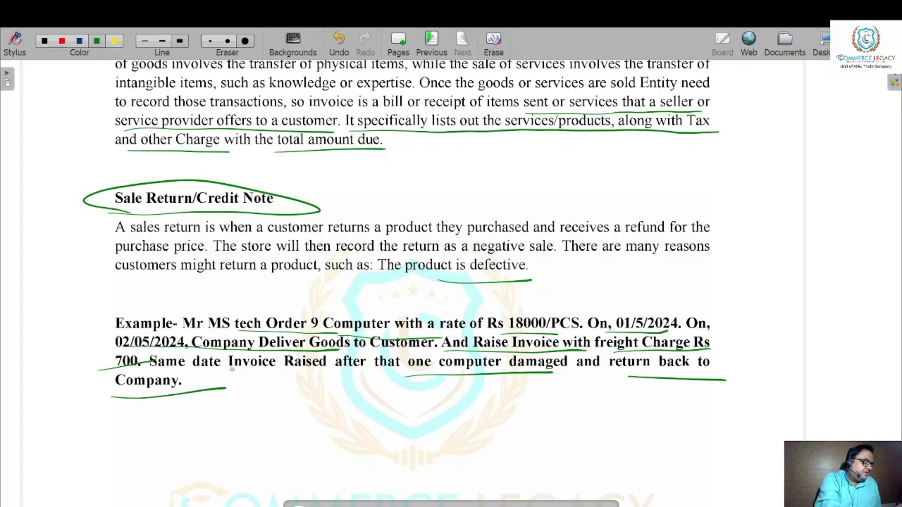
pyautogui.moveTo(98, 297)
pyautogui.mouseDown()
pyautogui.moveTo(90, 396)
pyautogui.moveTo(393, 294)
pyautogui.moveTo(758, 324)
pyautogui.moveTo(419, 399)
pyautogui.moveTo(169, 397)
pyautogui.mouseUp()
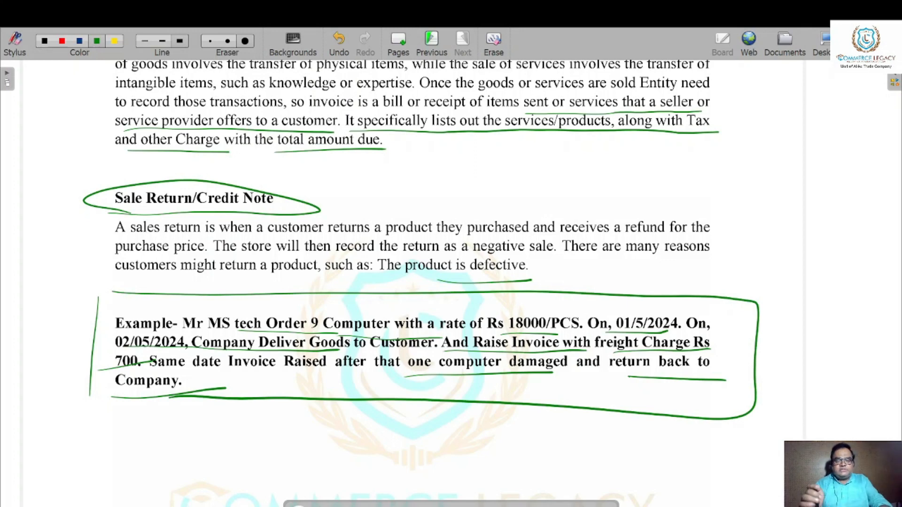
# Switch to TallyPrime and open voucher entry for Nav Tech Solutions Pvt Ltd.
pyautogui.hotkey('alt', 'Tab')
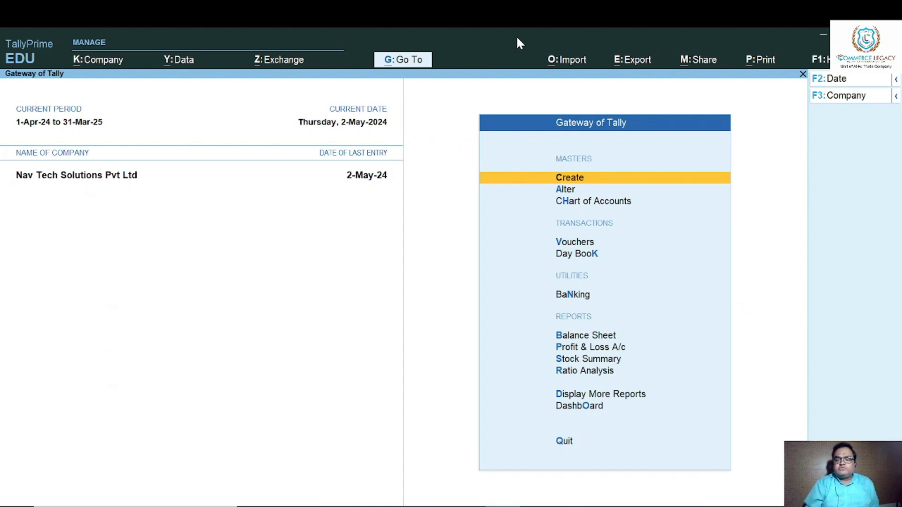
pyautogui.press('Down')
pyautogui.press('Down')
pyautogui.press('Down')
pyautogui.press('Down')
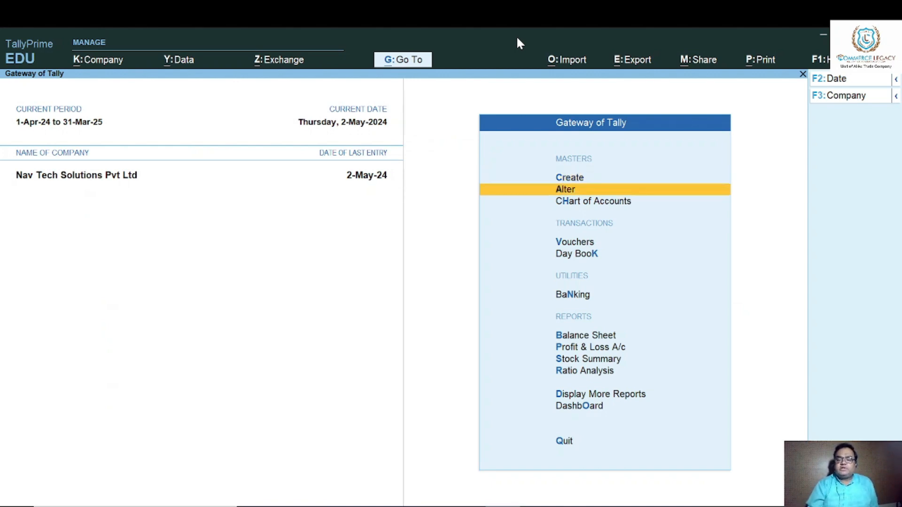
pyautogui.press('Up')
pyautogui.press('Return')
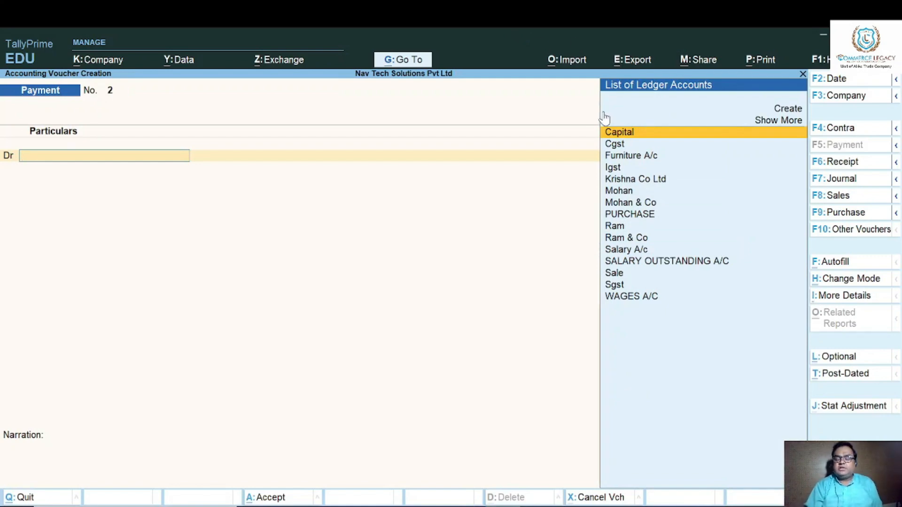
# Open the voucher type list and expand it to show the inactive voucher types.
pyautogui.click(859, 235)
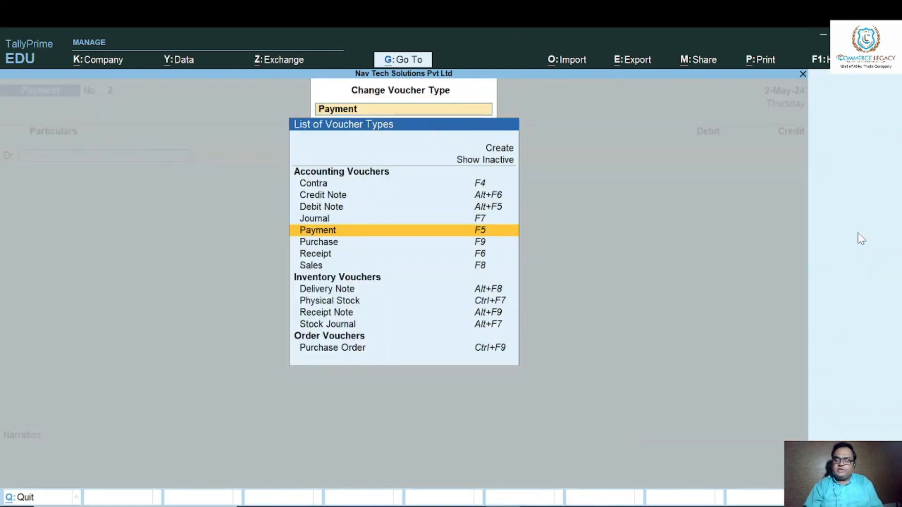
pyautogui.press('Down')
pyautogui.press('Down')
pyautogui.press('Down')
pyautogui.press('Down')
pyautogui.press('Down')
pyautogui.press('Down')
pyautogui.press('Down')
pyautogui.press('Down')
pyautogui.press('Down')
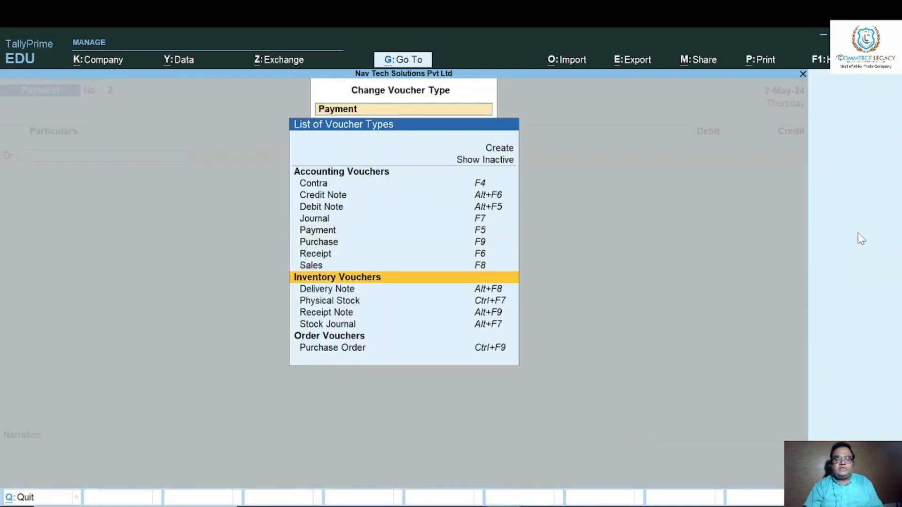
pyautogui.press('Down')
pyautogui.press('Up')
pyautogui.press('Up')
pyautogui.press('Up')
pyautogui.press('Up')
pyautogui.press('Up')
pyautogui.press('Up')
pyautogui.press('Up')
pyautogui.press('Up')
pyautogui.press('Up')
pyautogui.press('Up')
pyautogui.press('Up')
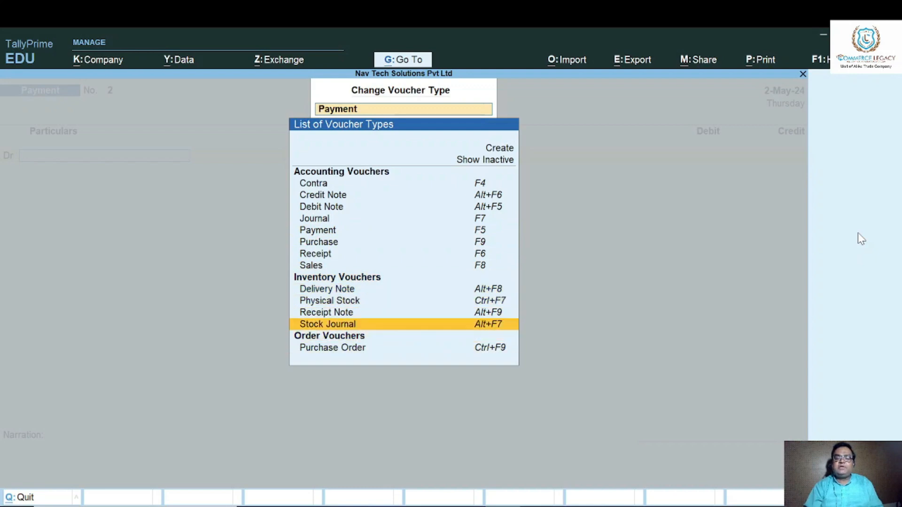
pyautogui.press('Up')
pyautogui.press('Up')
pyautogui.press('Up')
pyautogui.press('Up')
pyautogui.press('Up')
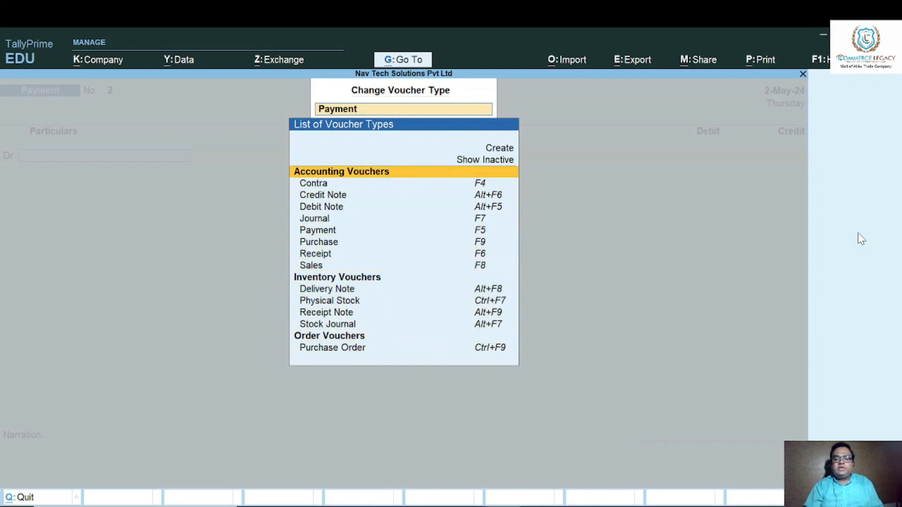
pyautogui.press('Return')
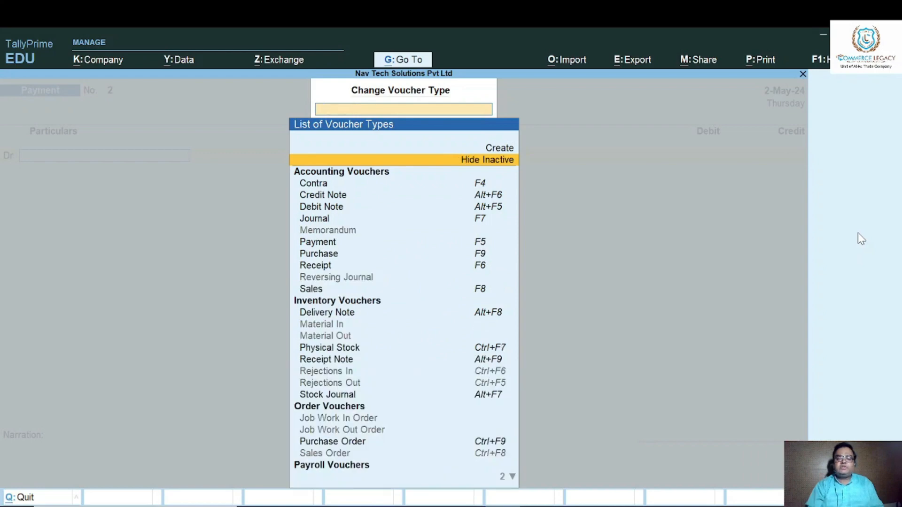
# Choose the inactive Sales Order voucher type and activate it.
pyautogui.press('Down')
pyautogui.press('Down')
pyautogui.press('Down')
pyautogui.press('Down')
pyautogui.press('Down')
pyautogui.press('Down')
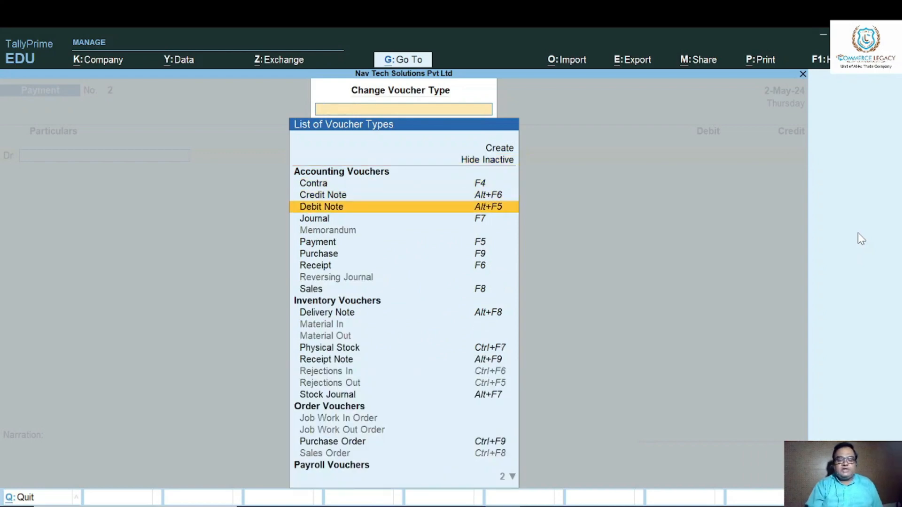
pyautogui.press('Down')
pyautogui.press('Down')
pyautogui.press('Down')
pyautogui.press('Down')
pyautogui.press('Down')
pyautogui.press('Down')
pyautogui.press('Down')
pyautogui.press('Down')
pyautogui.press('Down')
pyautogui.press('Down')
pyautogui.press('Down')
pyautogui.press('Down')
pyautogui.press('Down')
pyautogui.press('Down')
pyautogui.press('Down')
pyautogui.press('Down')
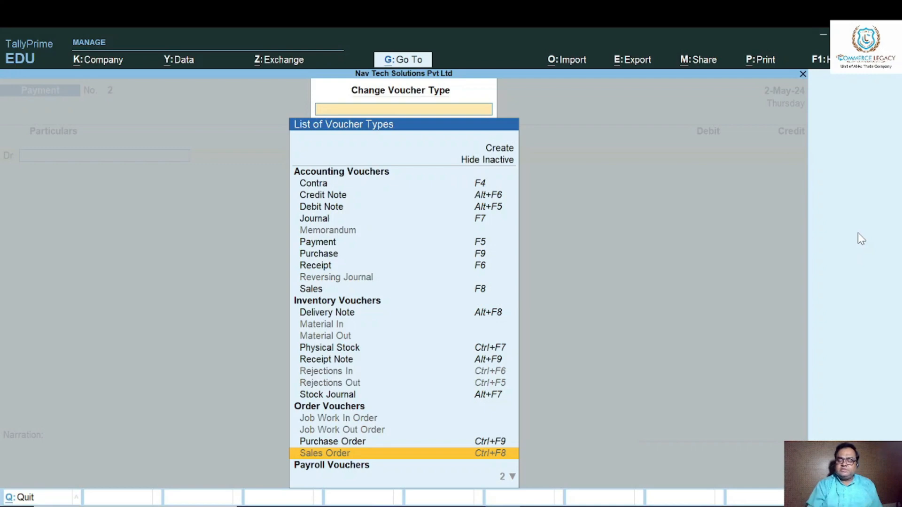
pyautogui.press('Return')
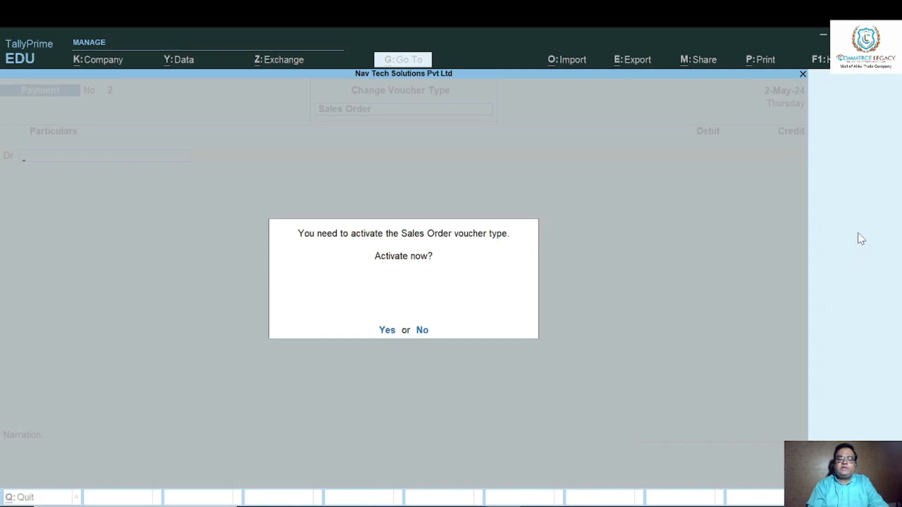
pyautogui.press('y')
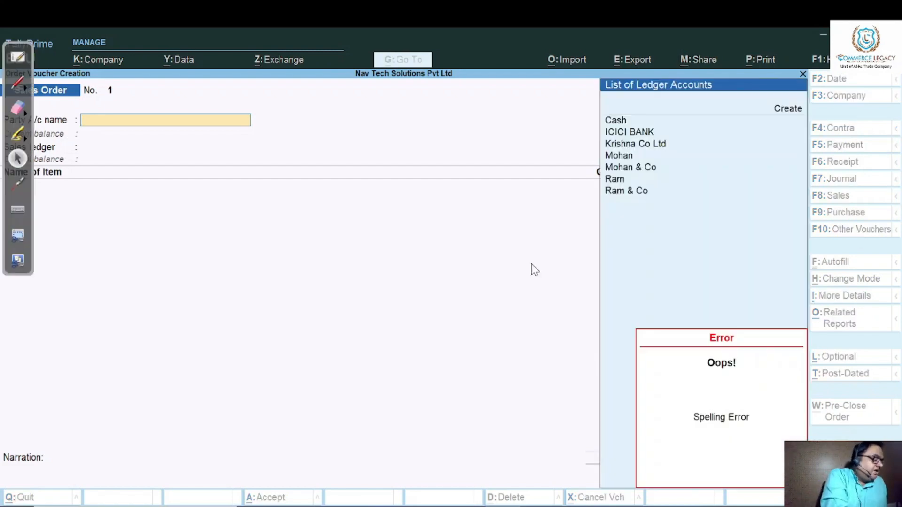
# With the red-pen annotation tool, handwrite a circled 1 followed by "Ref. No –" over the blank sales order.
pyautogui.click(18, 81)
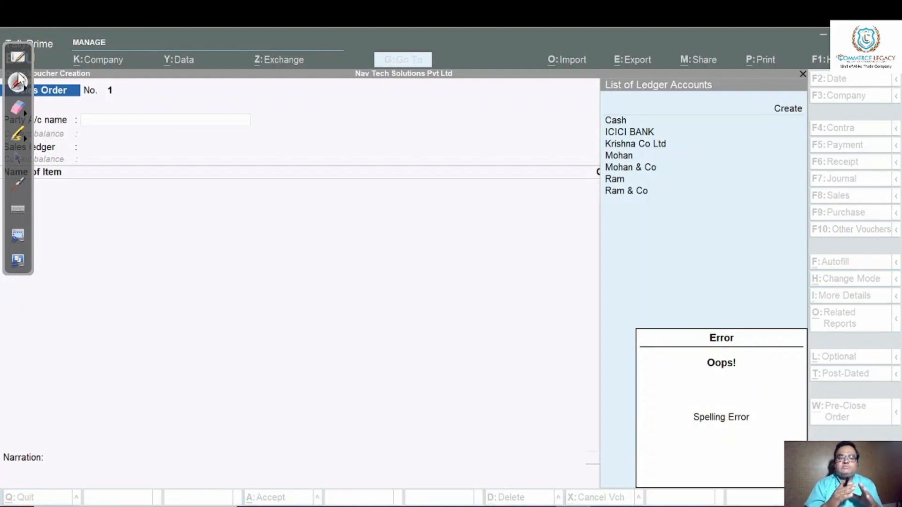
pyautogui.moveTo(132, 193); pyautogui.dragTo(130, 214)
pyautogui.moveTo(126, 194)
pyautogui.mouseDown()
pyautogui.moveTo(133, 188)
pyautogui.moveTo(118, 199)
pyautogui.mouseUp()
pyautogui.moveTo(173, 194)
pyautogui.mouseDown()
pyautogui.moveTo(192, 214)
pyautogui.moveTo(225, 188)
pyautogui.moveTo(240, 216)
pyautogui.mouseUp()
pyautogui.click(255, 206)
pyautogui.moveTo(257, 218); pyautogui.dragTo(308, 186)
pyautogui.moveTo(310, 195); pyautogui.dragTo(381, 199)
# Handwrite a circled 2 followed by "Customer Select." beneath the reference number note.
pyautogui.moveTo(114, 263); pyautogui.dragTo(135, 281)
pyautogui.moveTo(136, 254); pyautogui.dragTo(127, 250)
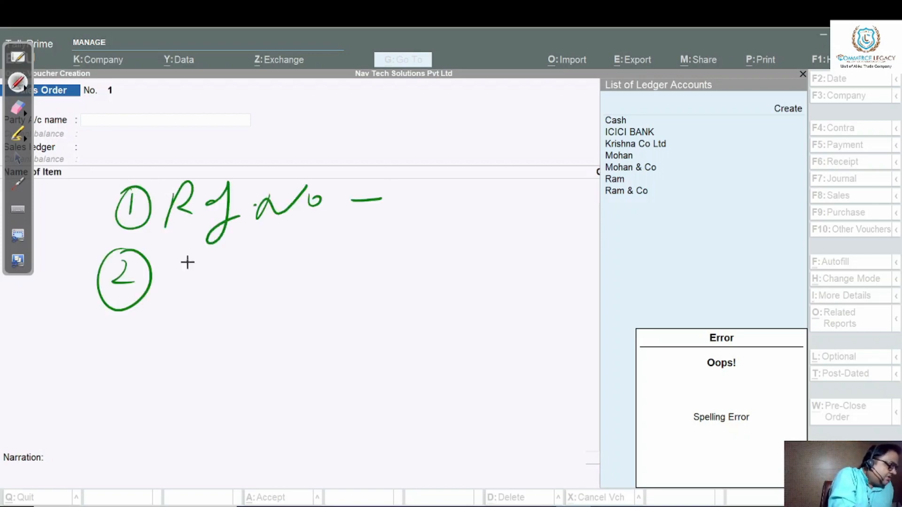
pyautogui.moveTo(186, 257); pyautogui.dragTo(190, 296)
pyautogui.moveTo(197, 274); pyautogui.dragTo(235, 291)
pyautogui.moveTo(239, 273); pyautogui.dragTo(265, 257)
pyautogui.moveTo(261, 258); pyautogui.dragTo(254, 296)
pyautogui.moveTo(268, 277)
pyautogui.mouseDown()
pyautogui.moveTo(409, 268)
pyautogui.moveTo(418, 282)
pyautogui.moveTo(451, 272)
pyautogui.mouseUp()
pyautogui.moveTo(458, 274)
pyautogui.mouseDown()
pyautogui.moveTo(463, 246)
pyautogui.moveTo(484, 270)
pyautogui.moveTo(509, 254)
pyautogui.mouseUp()
pyautogui.moveTo(517, 269); pyautogui.dragTo(517, 269)
# Handwrite a circled 3 followed by "Sale Ledger" beneath the customer selection note.
pyautogui.moveTo(137, 317); pyautogui.dragTo(124, 324)
pyautogui.moveTo(227, 321); pyautogui.dragTo(192, 380)
pyautogui.moveTo(256, 338); pyautogui.dragTo(256, 362)
pyautogui.moveTo(278, 318); pyautogui.dragTo(263, 365)
pyautogui.moveTo(288, 350); pyautogui.dragTo(310, 357)
pyautogui.moveTo(371, 316)
pyautogui.mouseDown()
pyautogui.moveTo(373, 359)
pyautogui.moveTo(418, 357)
pyautogui.mouseUp()
pyautogui.moveTo(435, 316)
pyautogui.mouseDown()
pyautogui.moveTo(460, 338)
pyautogui.moveTo(431, 370)
pyautogui.mouseUp()
pyautogui.moveTo(458, 347)
pyautogui.mouseDown()
pyautogui.moveTo(498, 336)
pyautogui.moveTo(530, 350)
pyautogui.mouseUp()
# Handwrite a circled 4 followed by "Item details" beneath the sale ledger note.
pyautogui.moveTo(160, 388); pyautogui.dragTo(110, 451)
pyautogui.moveTo(136, 406); pyautogui.dragTo(150, 435)
pyautogui.moveTo(251, 404); pyautogui.dragTo(244, 429)
pyautogui.moveTo(282, 390); pyautogui.dragTo(362, 404)
pyautogui.moveTo(422, 388)
pyautogui.mouseDown()
pyautogui.moveTo(491, 413)
pyautogui.moveTo(566, 462)
pyautogui.mouseUp()
# Handwrite "Date → F2" above the numbered notes, and leave annotation mode to return to the sales order's party entry.
pyautogui.moveTo(207, 110)
pyautogui.mouseDown()
pyautogui.moveTo(201, 141)
pyautogui.moveTo(234, 123)
pyautogui.moveTo(263, 134)
pyautogui.mouseUp()
pyautogui.moveTo(289, 98); pyautogui.dragTo(282, 129)
pyautogui.moveTo(270, 121); pyautogui.dragTo(356, 134)
pyautogui.moveTo(335, 121); pyautogui.dragTo(333, 153)
pyautogui.moveTo(426, 106)
pyautogui.mouseDown()
pyautogui.moveTo(396, 155)
pyautogui.moveTo(438, 104)
pyautogui.mouseUp()
pyautogui.moveTo(403, 137); pyautogui.dragTo(469, 155)
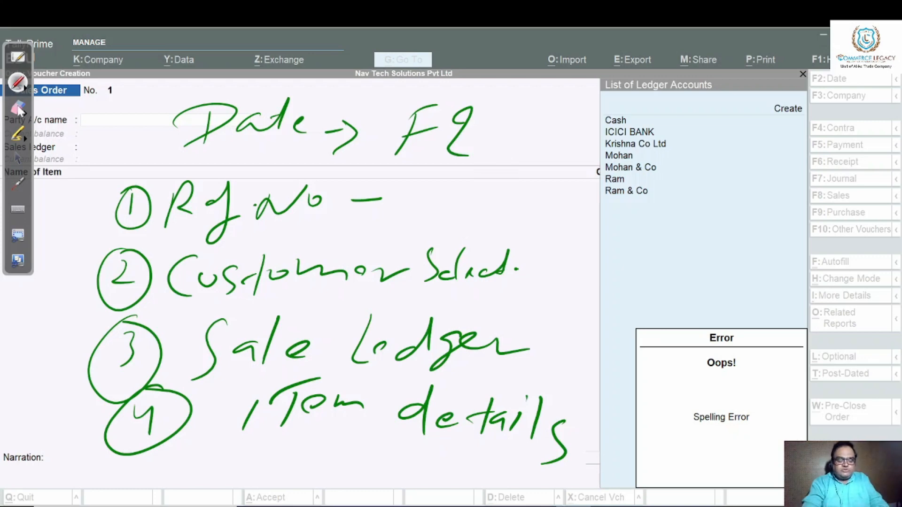
pyautogui.press('Escape')
pyautogui.press('Escape')
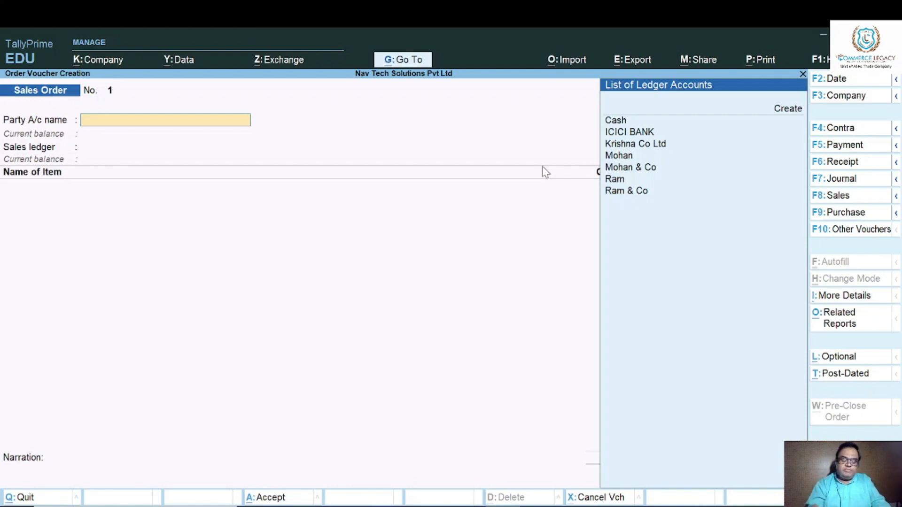
# Create a party ledger named MS I FO SOLUTIONS under the Sundry Debtors group from the sales order.
pyautogui.hotkey('alt', 'c')
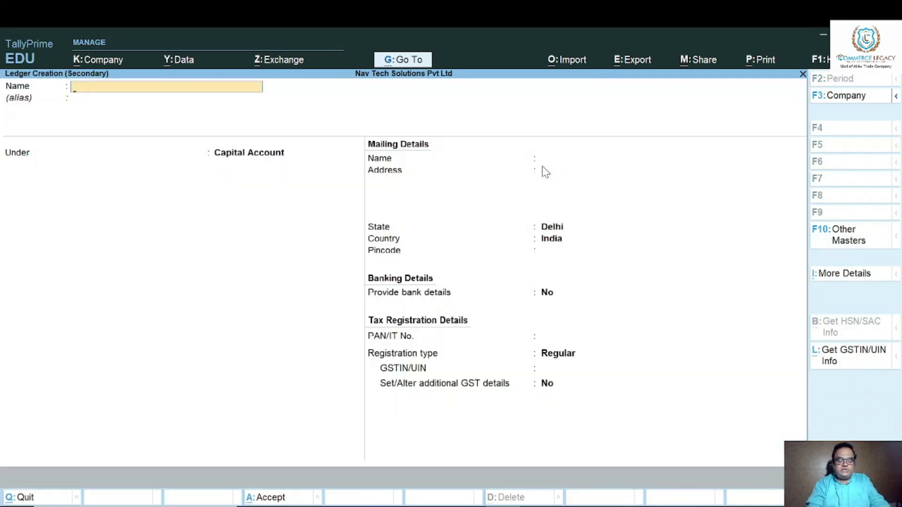
pyautogui.write('Ms')
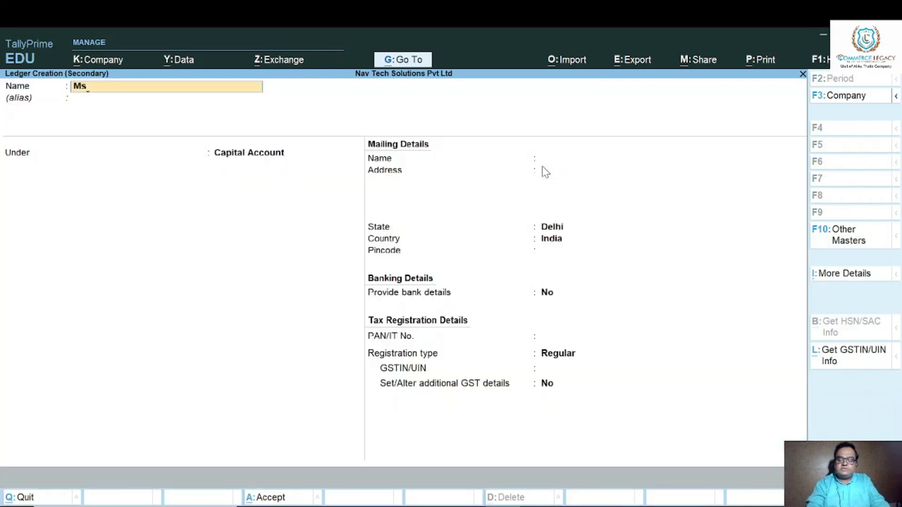
pyautogui.press('BackSpace')
pyautogui.write('S I FO SOLUTIONS')
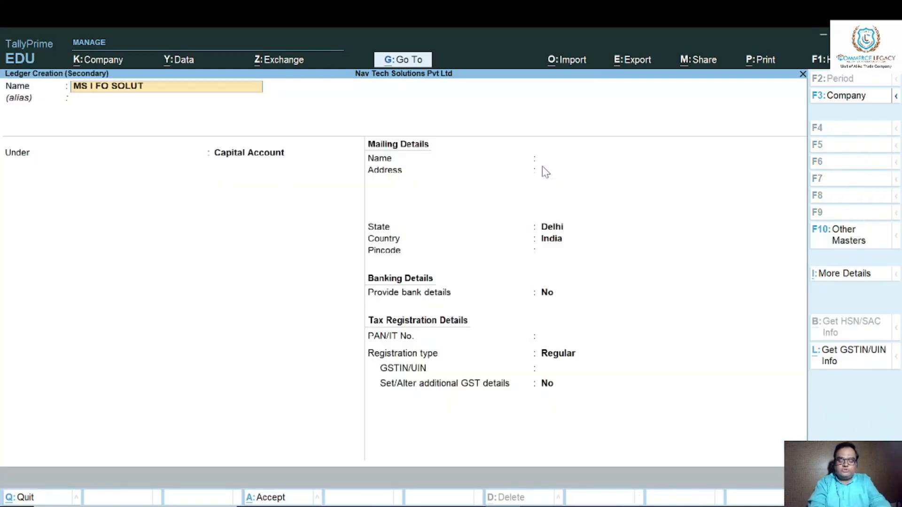
pyautogui.press('Return')
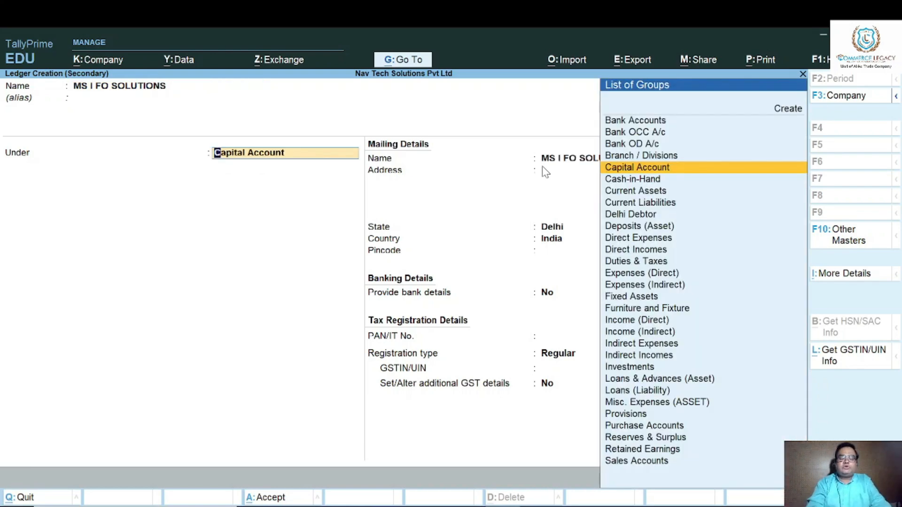
pyautogui.write('SUND')
pyautogui.press('Down')
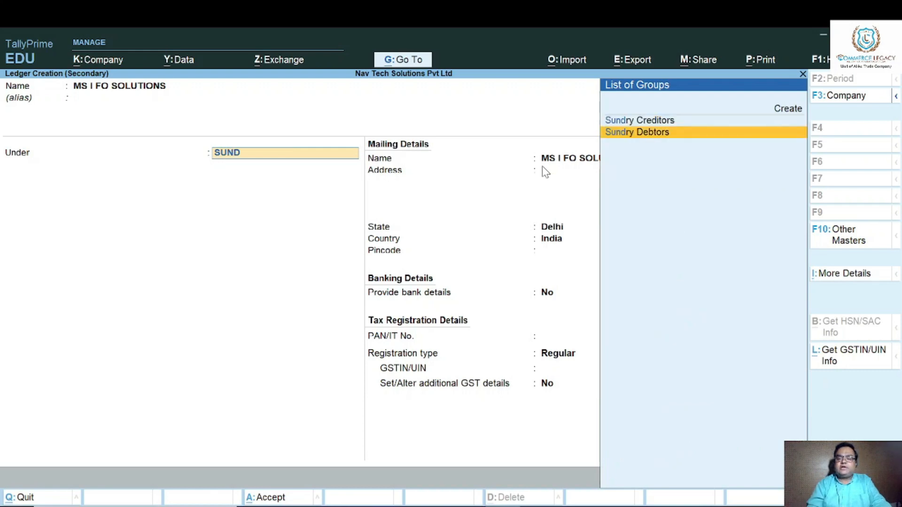
pyautogui.press('Return')
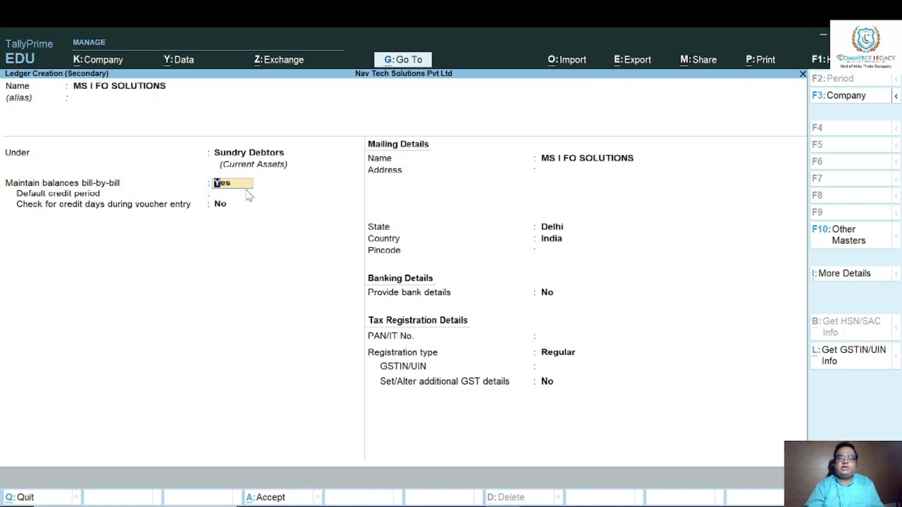
# Keep the ledger's bill-by-bill and credit defaults, and fill in the customer's mailing address and pincode.
pyautogui.press('Return')
pyautogui.press('Return')
pyautogui.press('Return')
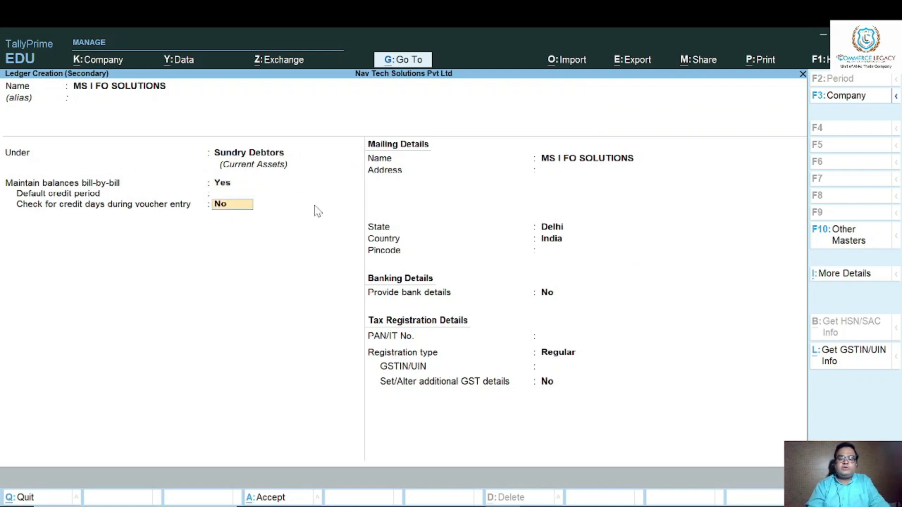
pyautogui.write('45')
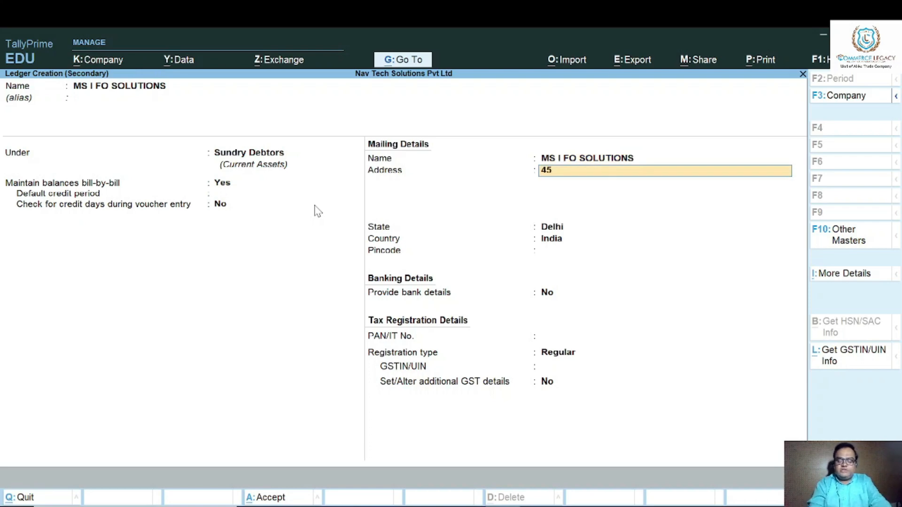
pyautogui.write('/24 KAROL BAGH')
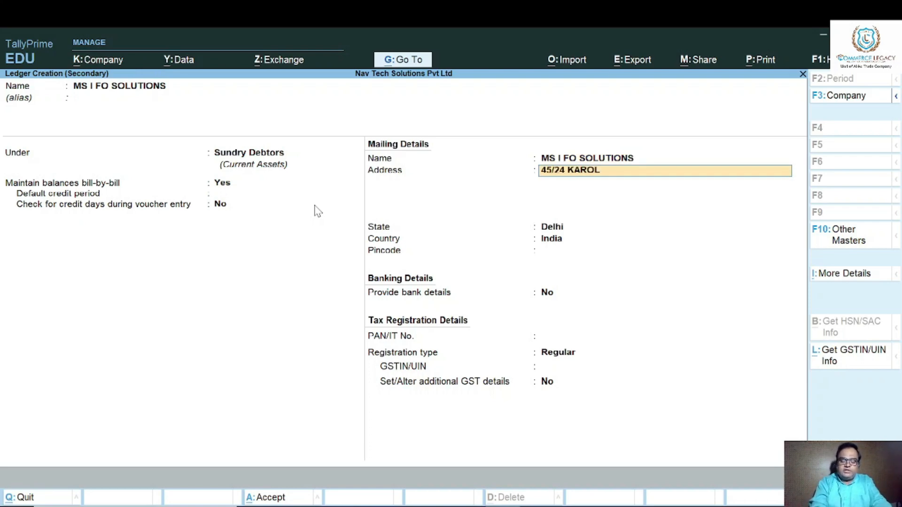
pyautogui.press('Return')
pyautogui.write('DELHI')
pyautogui.press('Return')
pyautogui.press('Return')
pyautogui.press('Return')
pyautogui.press('Return')
pyautogui.write('110005')
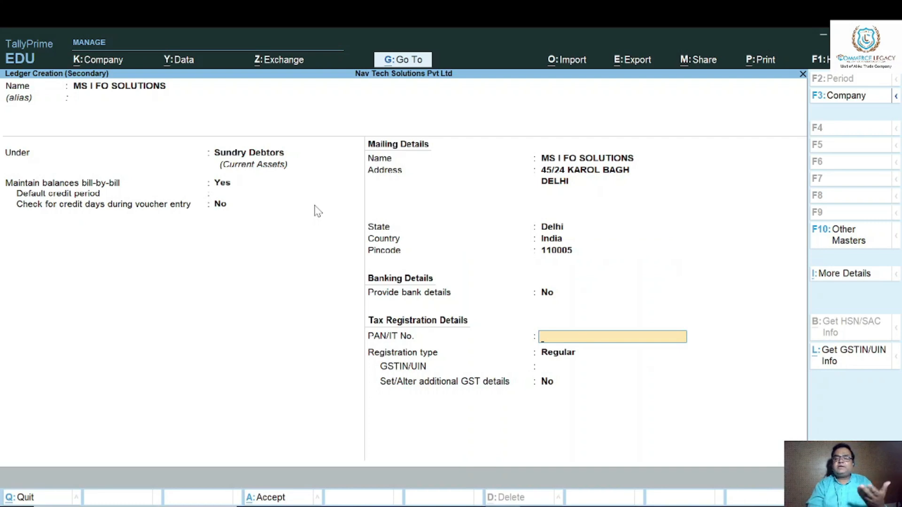
# Set the ledger's GST registration type to Unknown, leave PAN and GSTIN/UIN blank, and save the ledger.
pyautogui.press('Return')
pyautogui.press('Up')
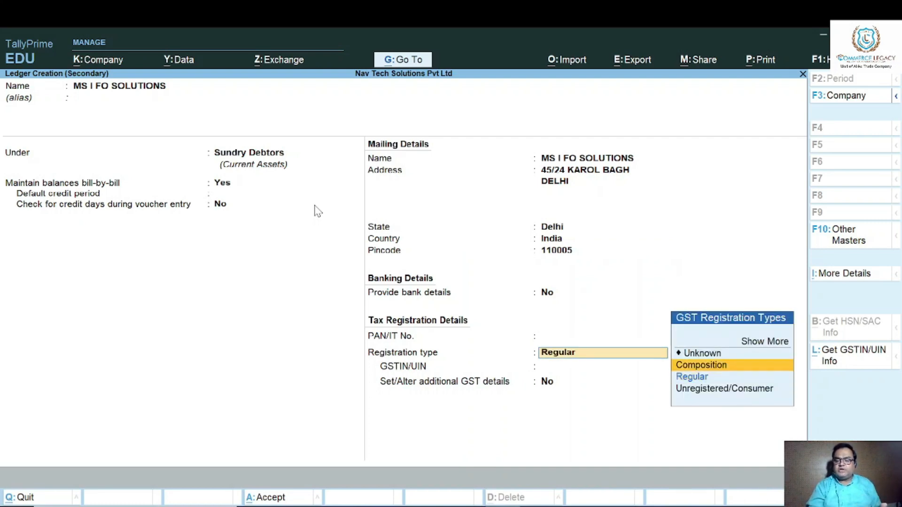
pyautogui.press('Up')
pyautogui.press('Return')
pyautogui.press('Return')
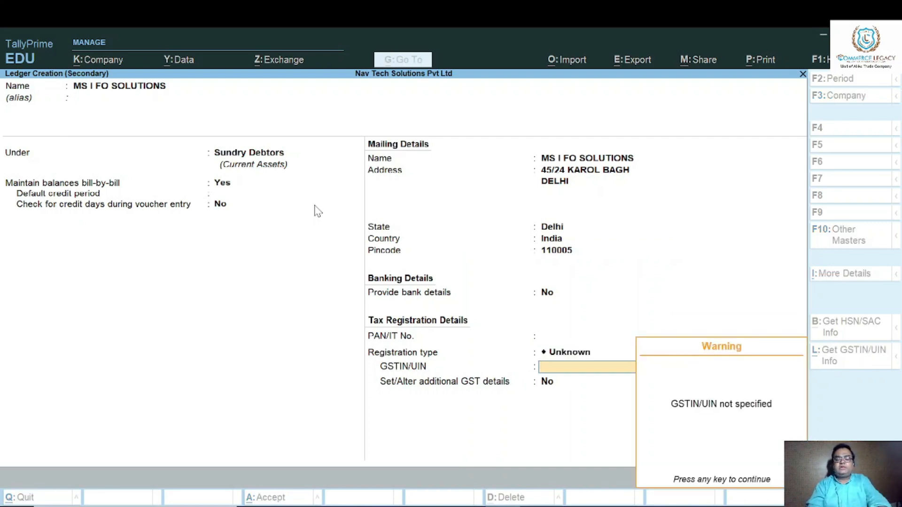
pyautogui.press('Return')
pyautogui.press('Return')
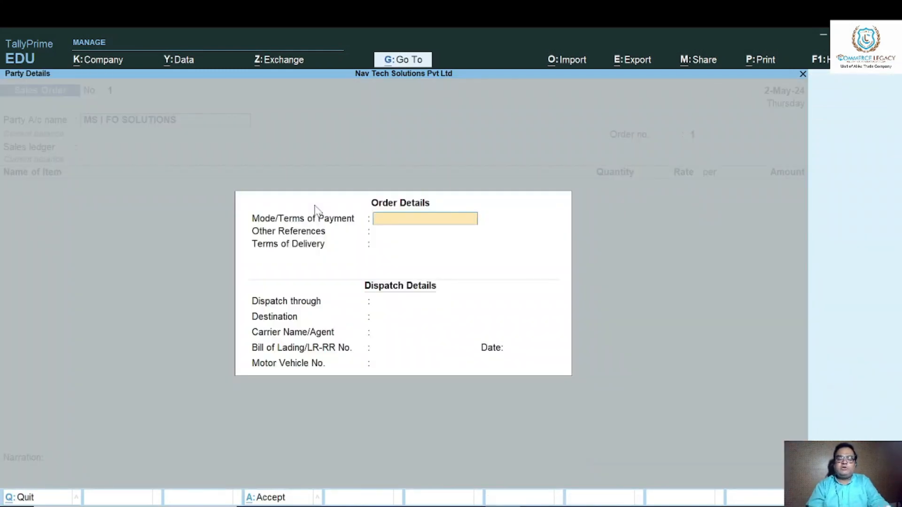
# Enter THROUGH BANK as the order's mode of payment, NEFT as other references and 4 DAYS as terms of delivery.
pyautogui.write('THROU')
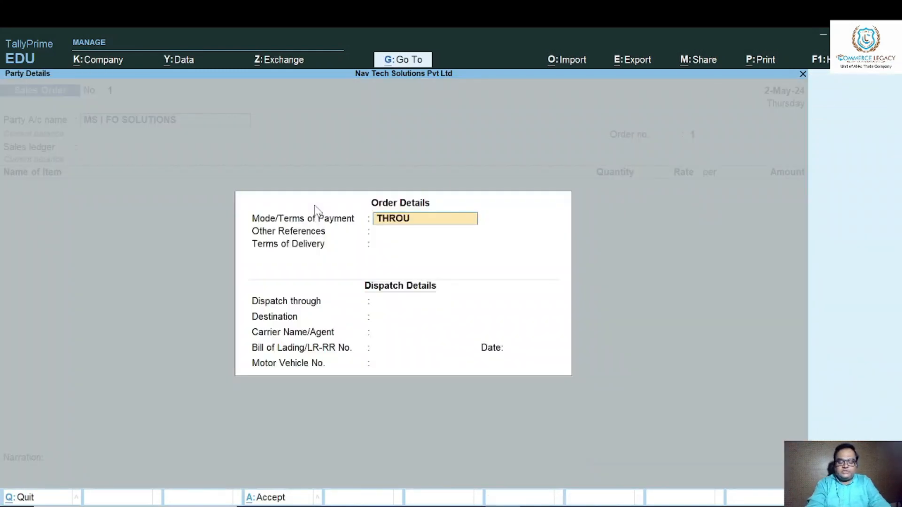
pyautogui.write('GH BANK')
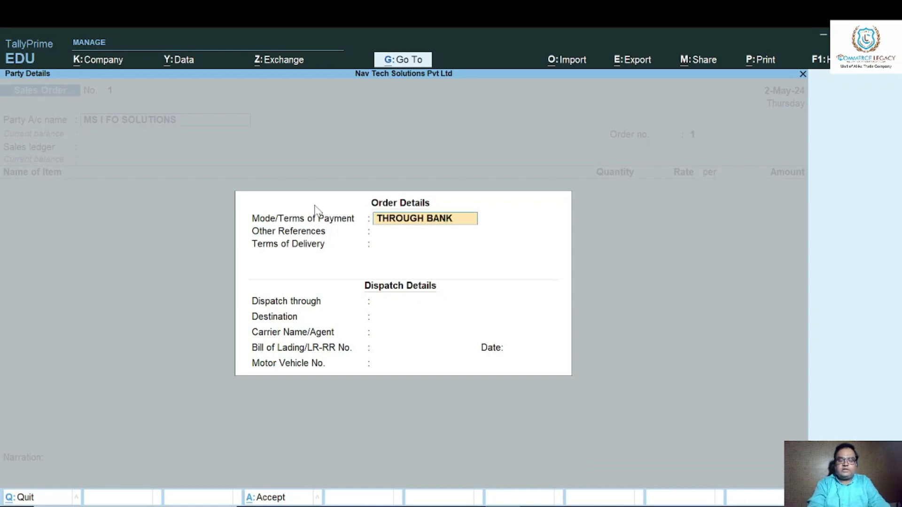
pyautogui.press('Return')
pyautogui.write('NEFT')
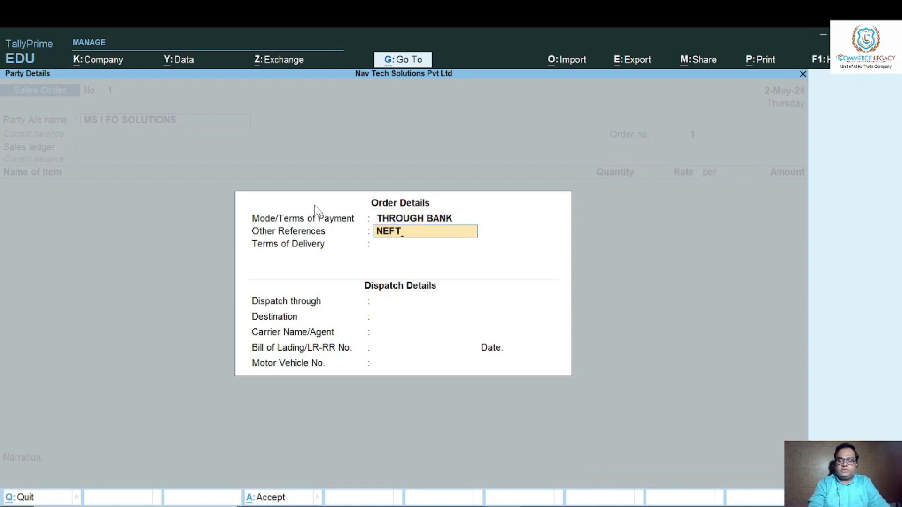
pyautogui.press('Return')
pyautogui.write('4 DAYS')
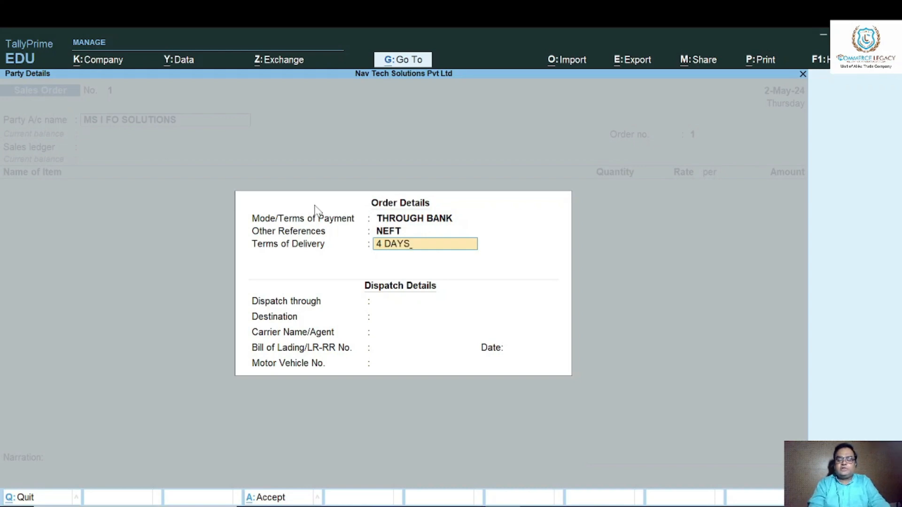
pyautogui.press('Return')
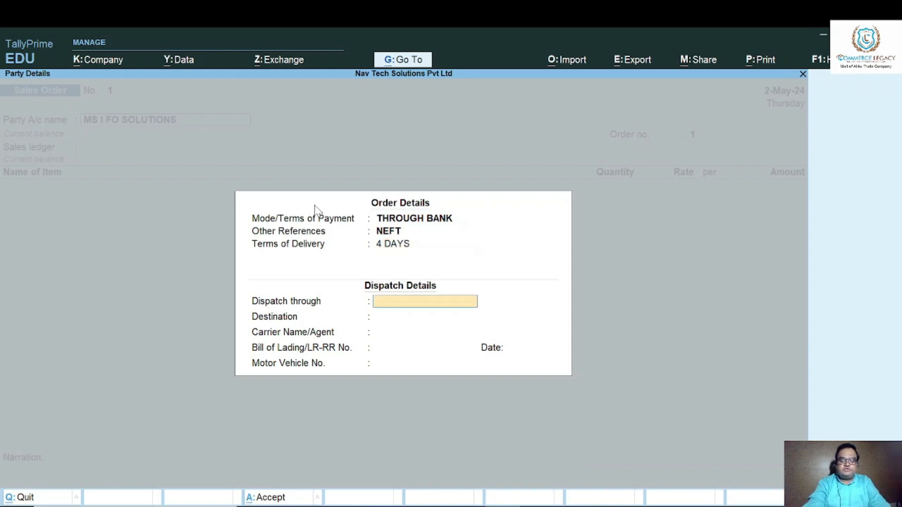
# Enter TRANSPORT as the dispatch method, DELHI as destination, the carrier's name and 4567 as the bill of lading number.
pyautogui.write('TRANSPORT')
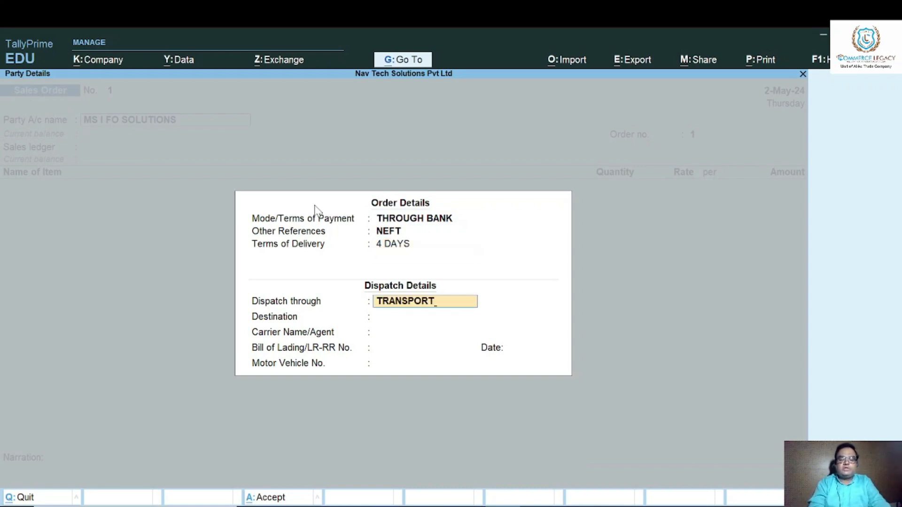
pyautogui.press('Return')
pyautogui.write('DELHI')
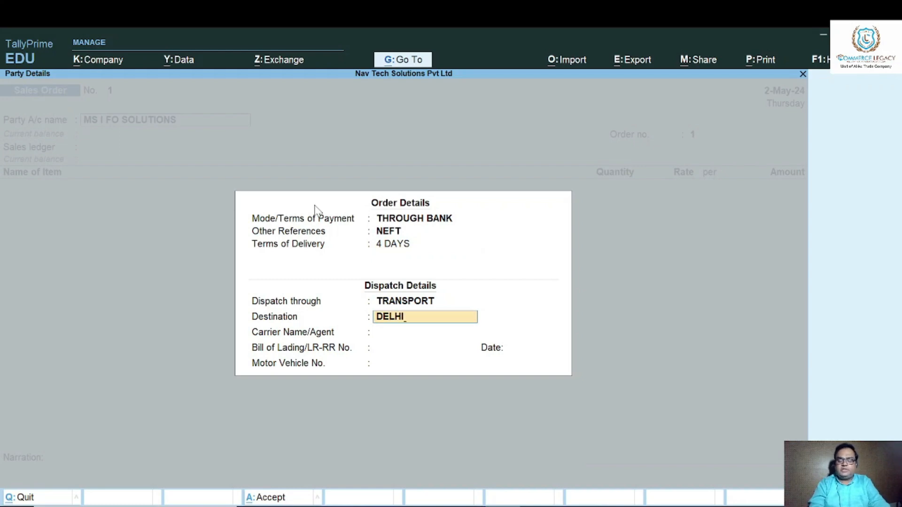
pyautogui.press('Return')
pyautogui.write('MOHAN')
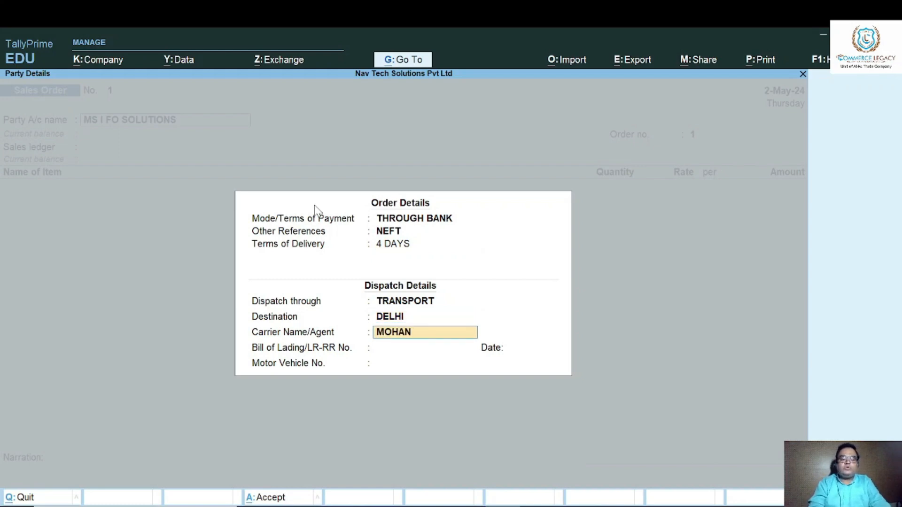
pyautogui.press('Return')
pyautogui.write('4567')
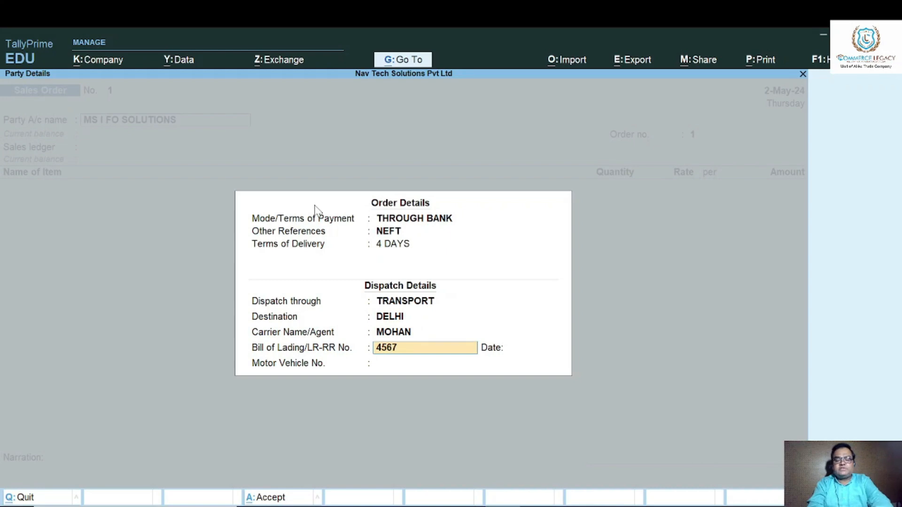
pyautogui.press('Return')
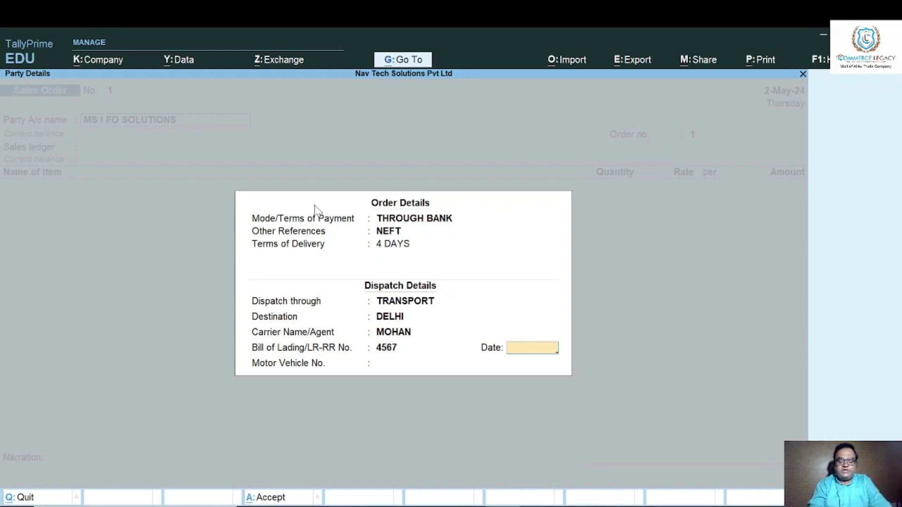
# Date the bill of lading 1-May-24 and fill in the motor vehicle number in the dispatch details.
pyautogui.write('2')
pyautogui.press('BackSpace')
pyautogui.write('1/5')
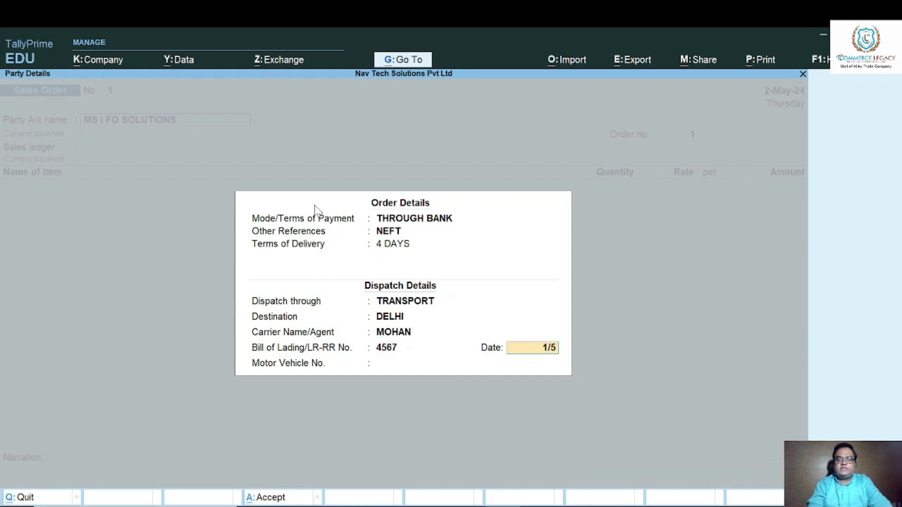
pyautogui.press('Return')
pyautogui.write('DL4')
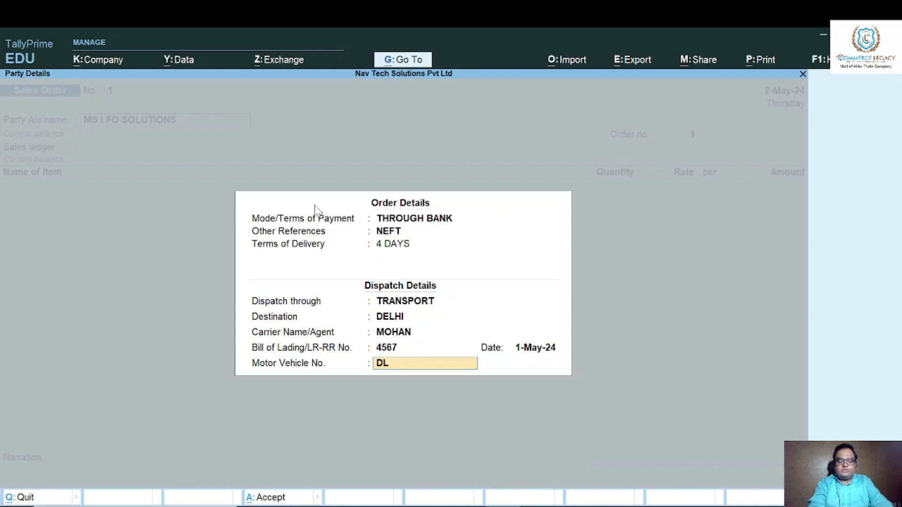
pyautogui.press('Return')
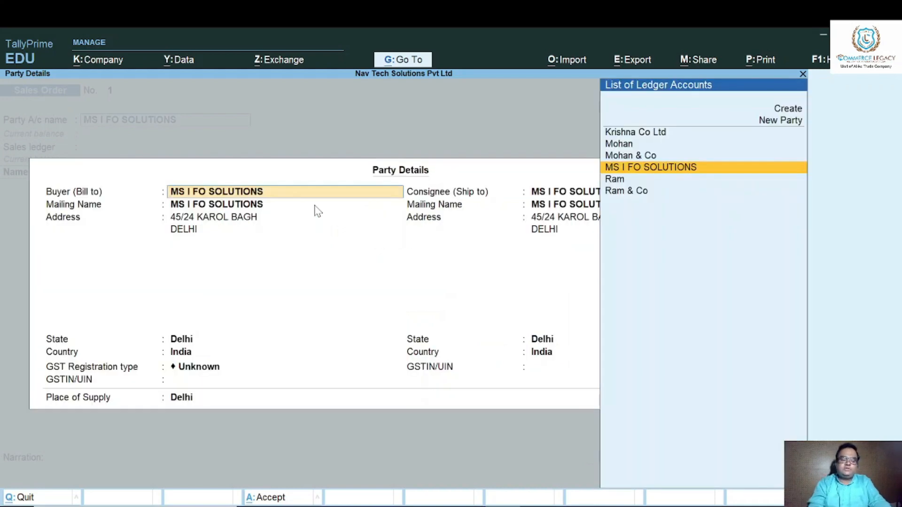
# Change the sales order's voucher date to 1-May-24 and go through the order and dispatch details again, keeping their entries.
pyautogui.hotkey('ctrl', 'a')
pyautogui.press('F2')
pyautogui.write('1/5')
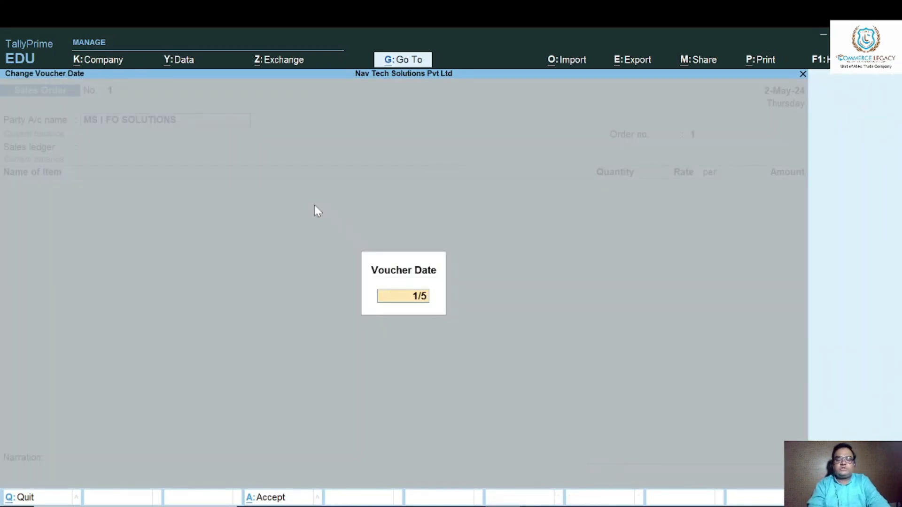
pyautogui.press('Return')
pyautogui.press('Return')
pyautogui.press('Return')
pyautogui.press('Return')
pyautogui.press('Return')
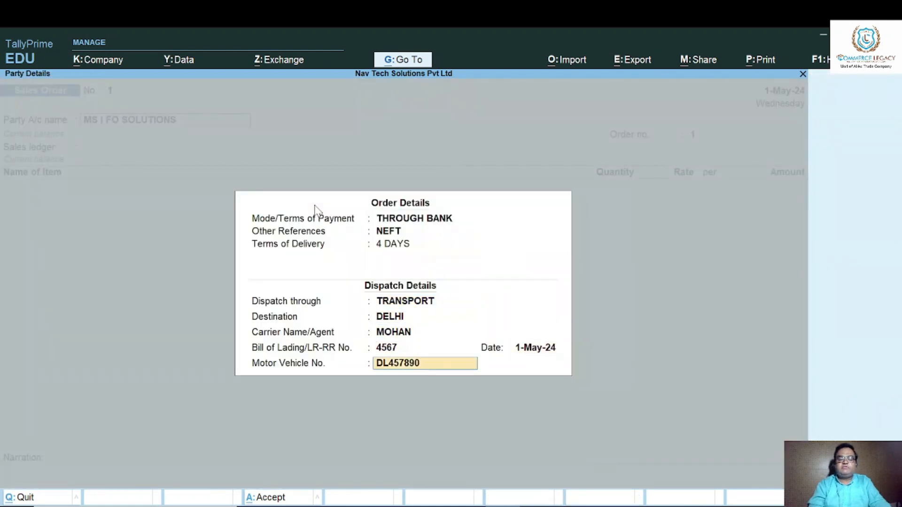
pyautogui.press('Return')
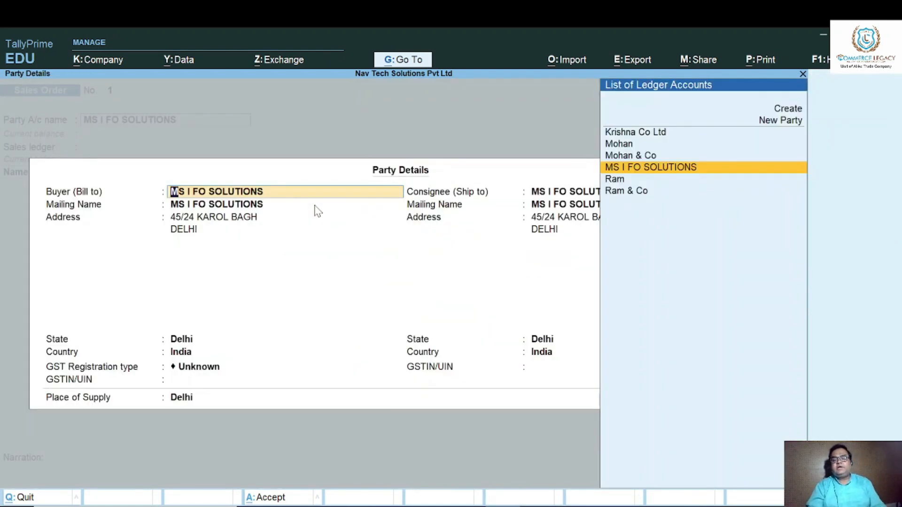
# Turn off separate buyer and consignee details in the party details configuration.
pyautogui.press('F12')
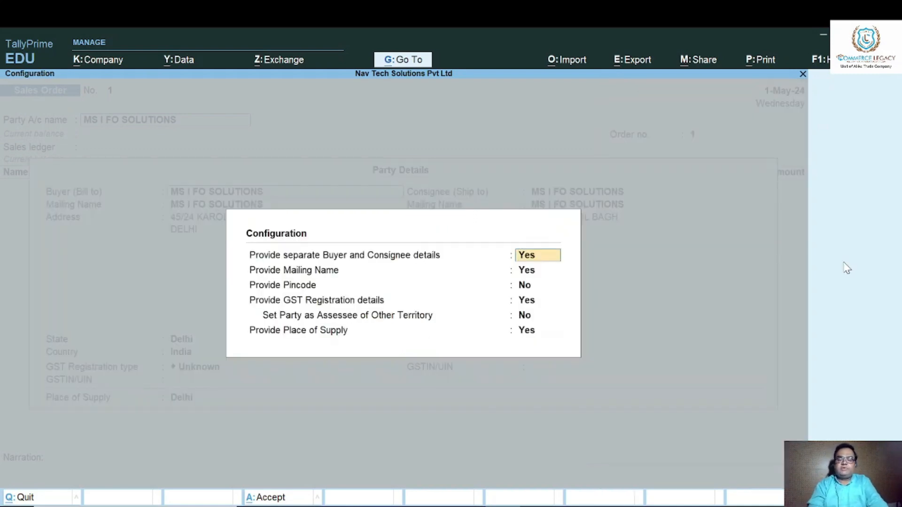
pyautogui.press('n')
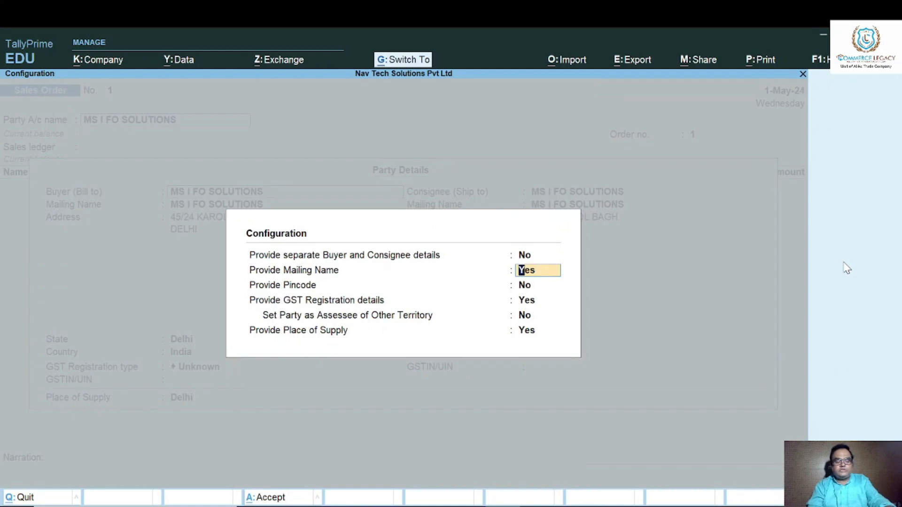
pyautogui.hotkey('ctrl', 'a')
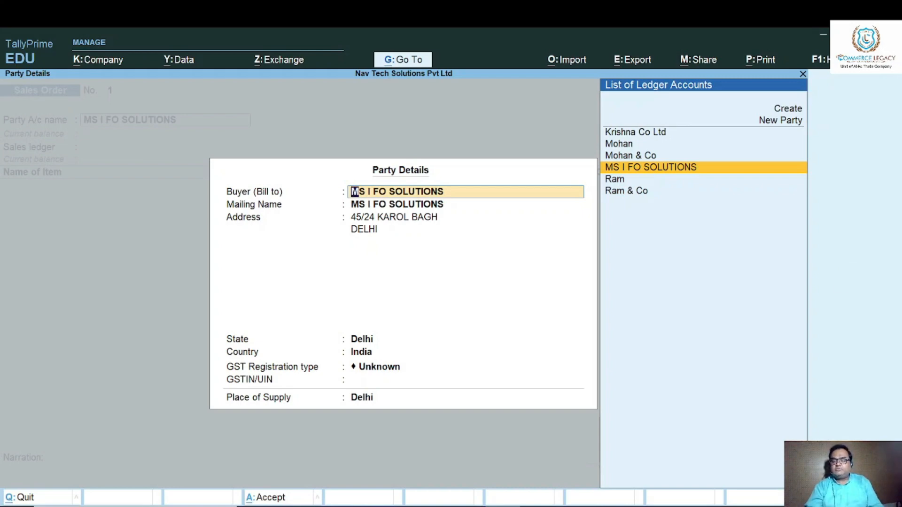
# Turn separate buyer and consignee details back on in the party details configuration.
pyautogui.press('F12')
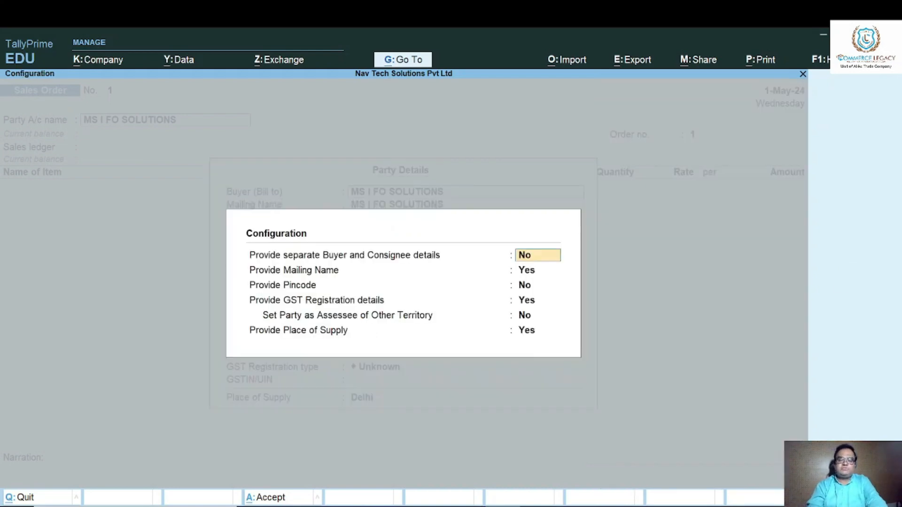
pyautogui.write('y')
pyautogui.press('Return')
pyautogui.hotkey('ctrl', 'a')
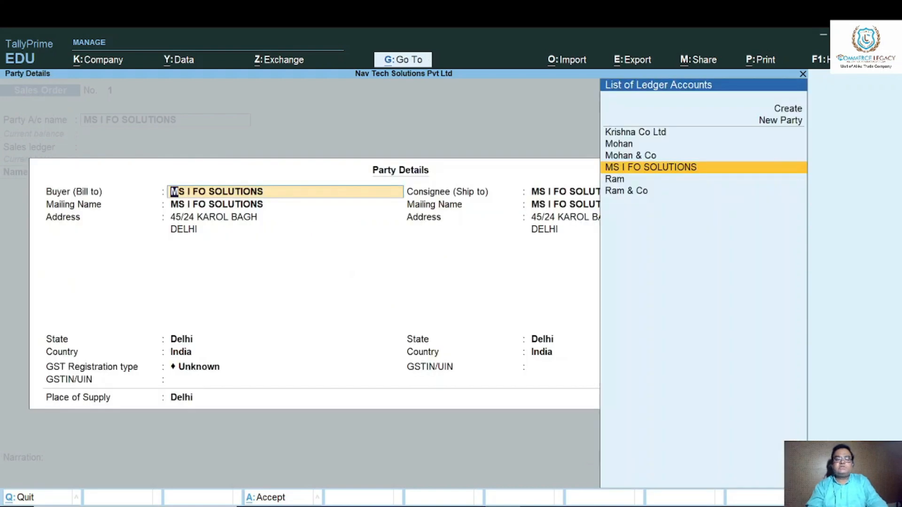
# Keep MS I FO SOLUTIONS as the buyer with its existing mailing name, address and GST details.
pyautogui.press('Return')
pyautogui.press('Return')
pyautogui.press('Return')
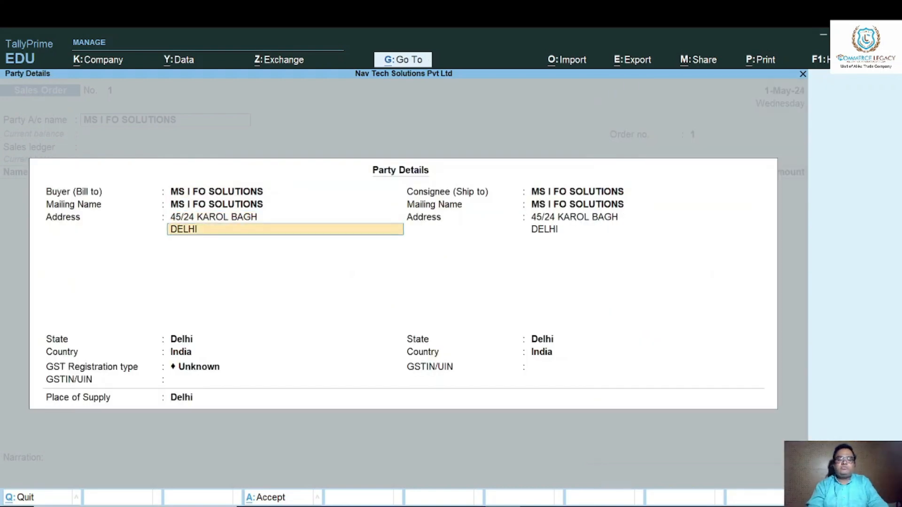
pyautogui.press('Return')
pyautogui.press('Return')
pyautogui.press('Return')
pyautogui.press('Return')
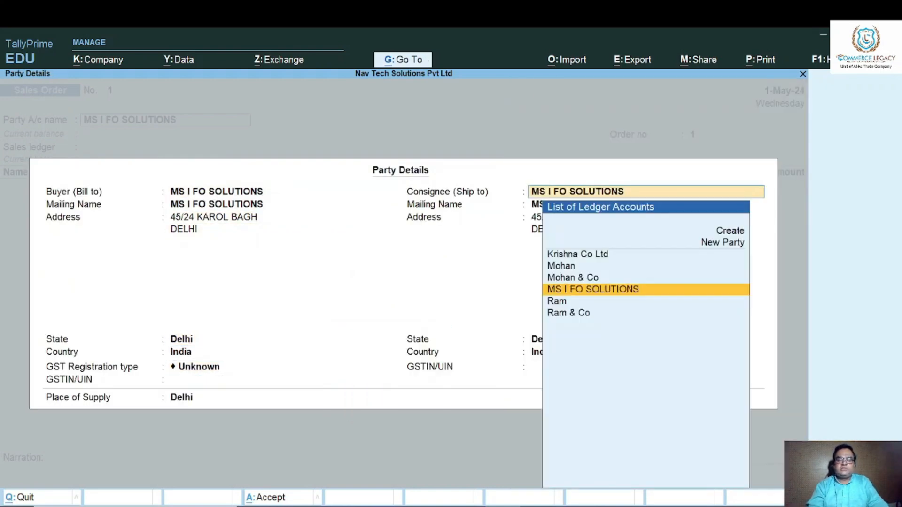
# Keep MS I FO SOLUTIONS as consignee, replace the street line of its ship-to address, and accept Delhi as place of supply.
pyautogui.press('Return')
pyautogui.press('Return')
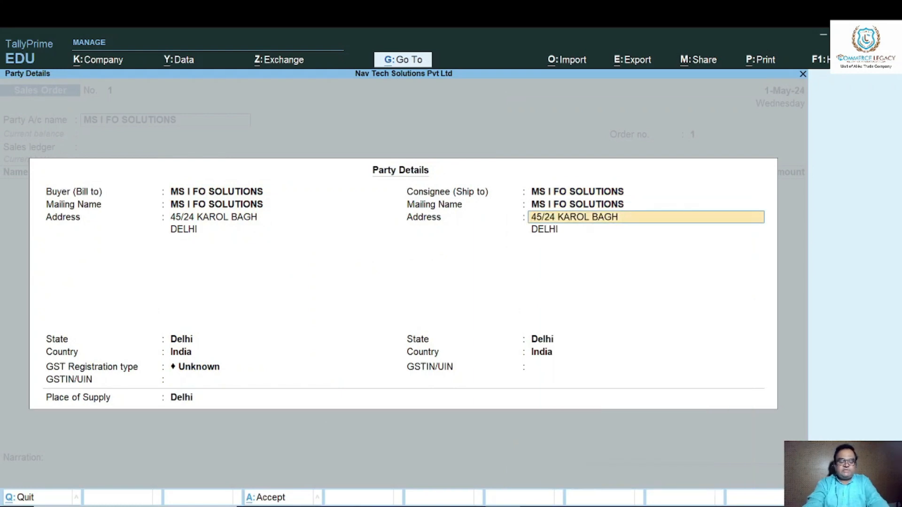
pyautogui.write('14/5')
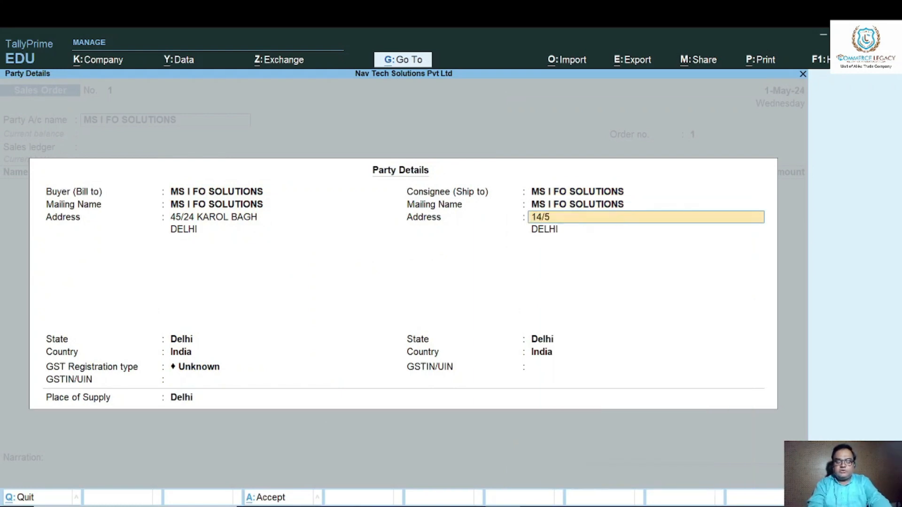
pyautogui.write('6, RAJORI GARDEN')
pyautogui.press('Return')
pyautogui.press('Return')
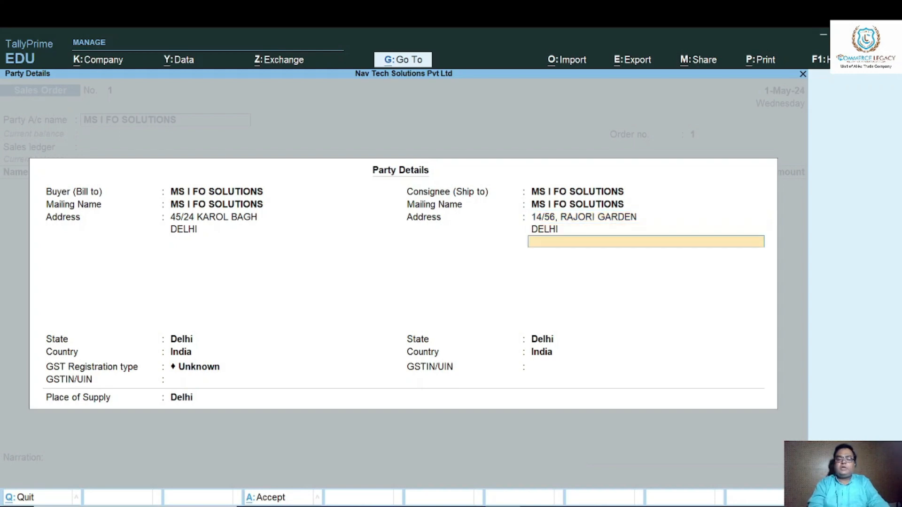
pyautogui.press('Return')
pyautogui.press('Return')
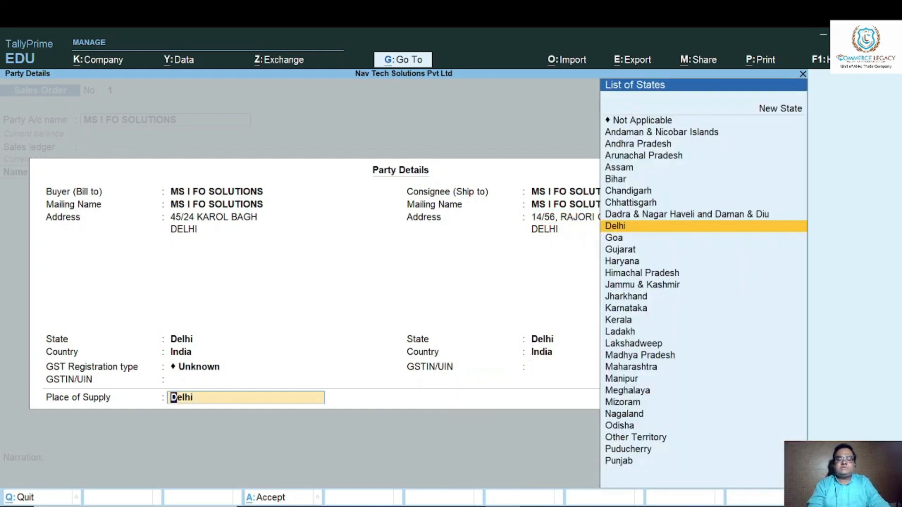
pyautogui.press('Return')
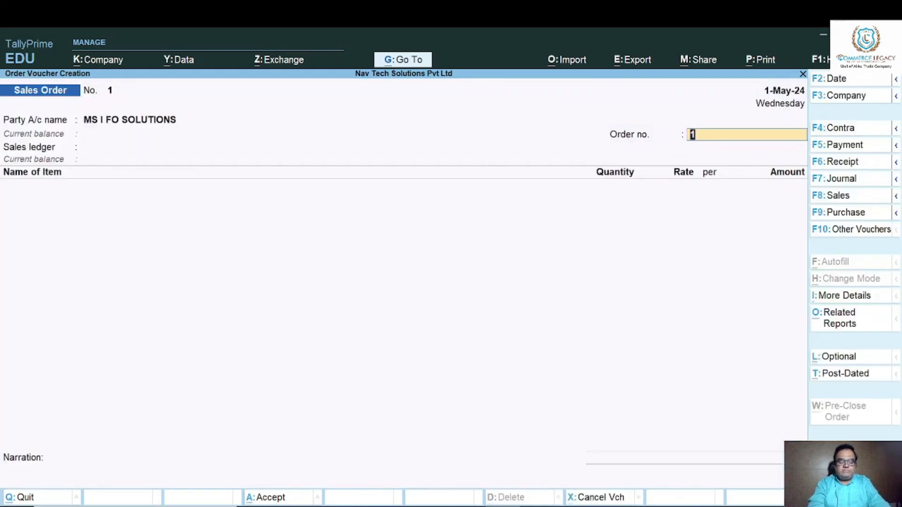
# Fill in the sales order's order number and choose Sale as the sales ledger.
pyautogui.write('S/O')
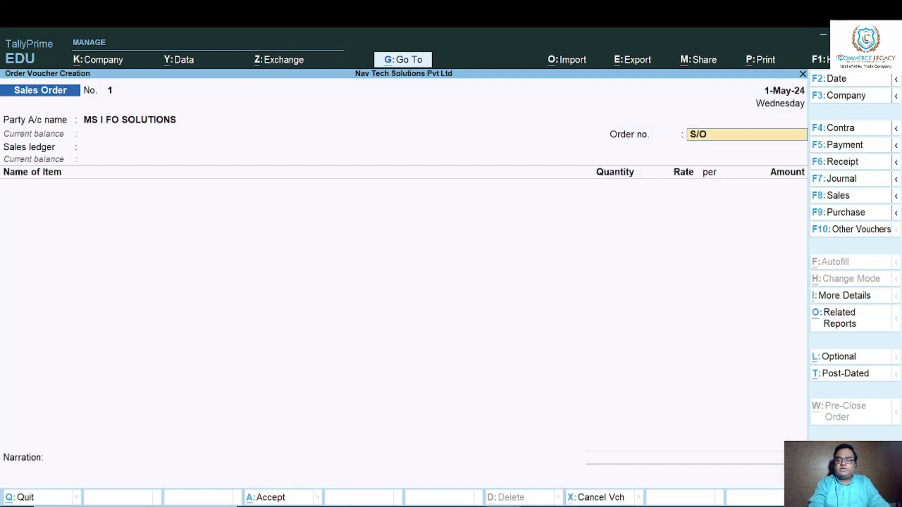
pyautogui.write('/01')
pyautogui.press('Return')
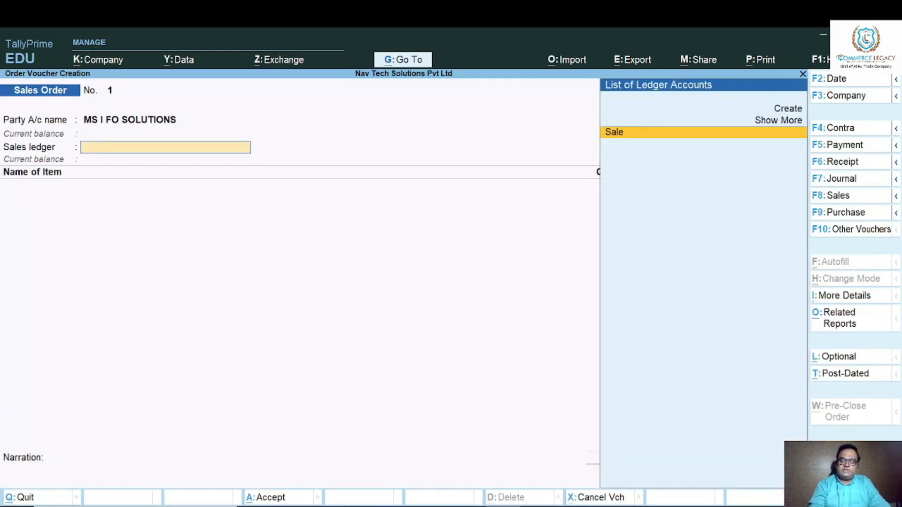
pyautogui.press('Return')
# Open the Sale ledger from the order to review its group and GST settings, and accept it without changes.
pyautogui.press('BackSpace')
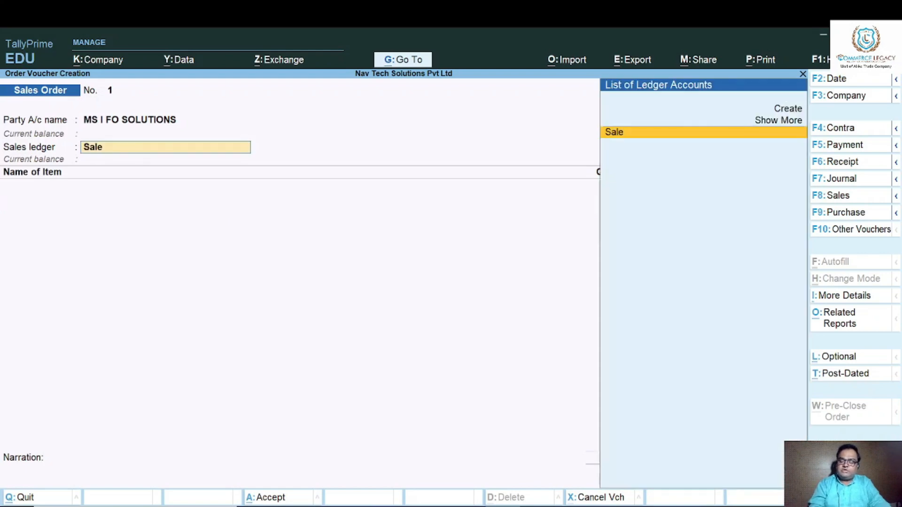
pyautogui.press('Return')
pyautogui.press('BackSpace')
pyautogui.hotkey('ctrl', 'Return')
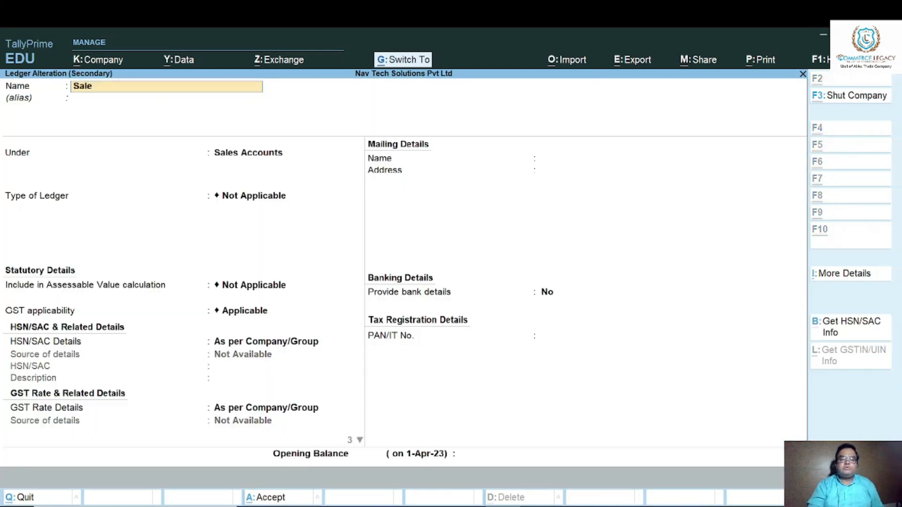
pyautogui.press('Return')
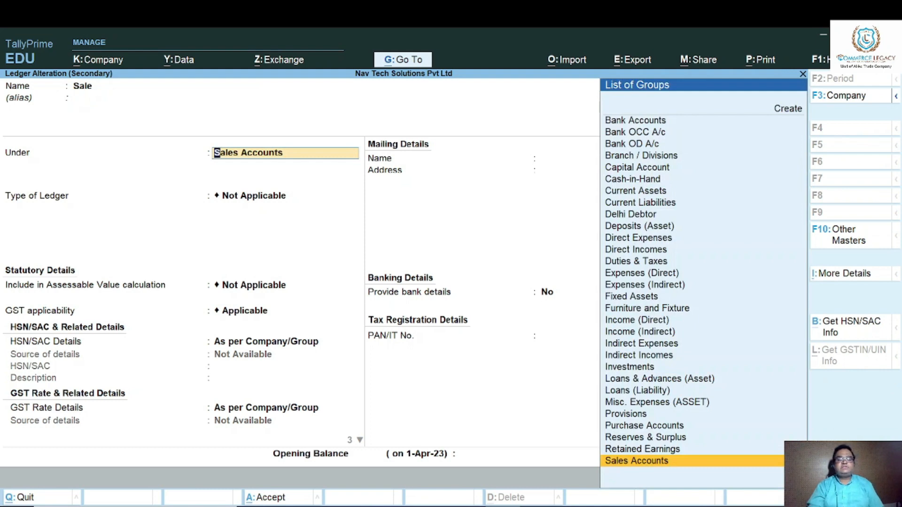
pyautogui.press('Return')
pyautogui.press('Return')
pyautogui.press('Return')
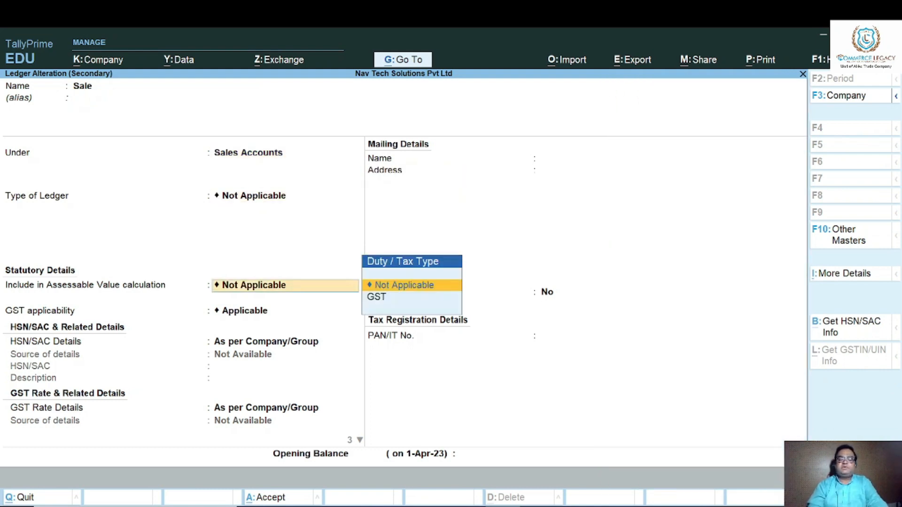
pyautogui.press('ctrl')
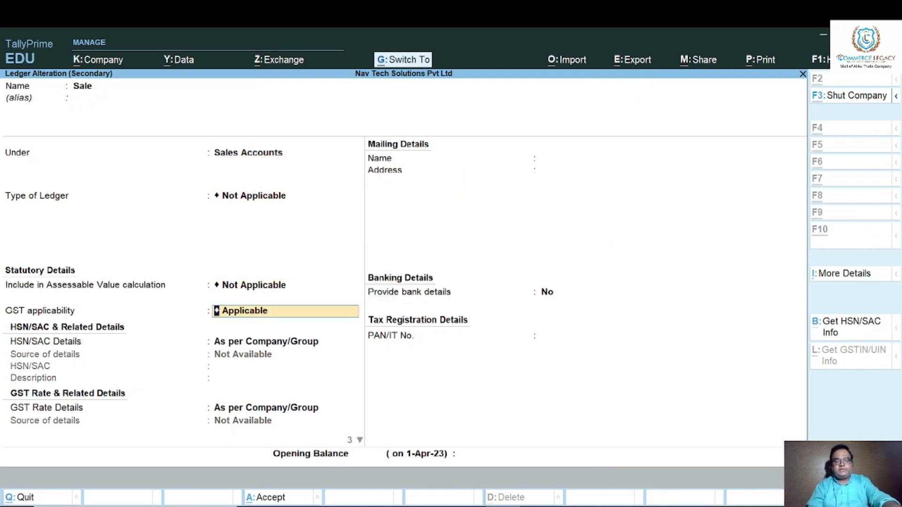
pyautogui.hotkey('ctrl', 'a')
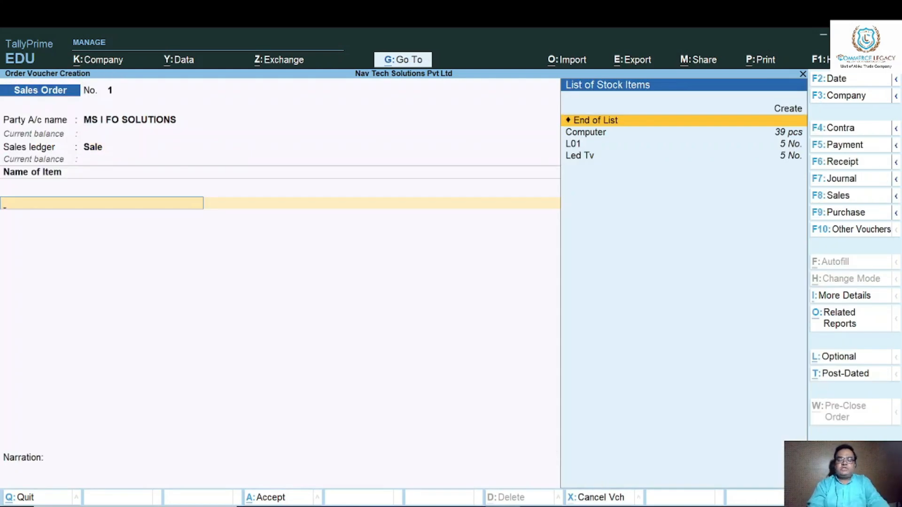
# Add the Computer item to the sales order, due 1-May-24, with 10 pcs at a rate of 18,000.
pyautogui.press('Down')
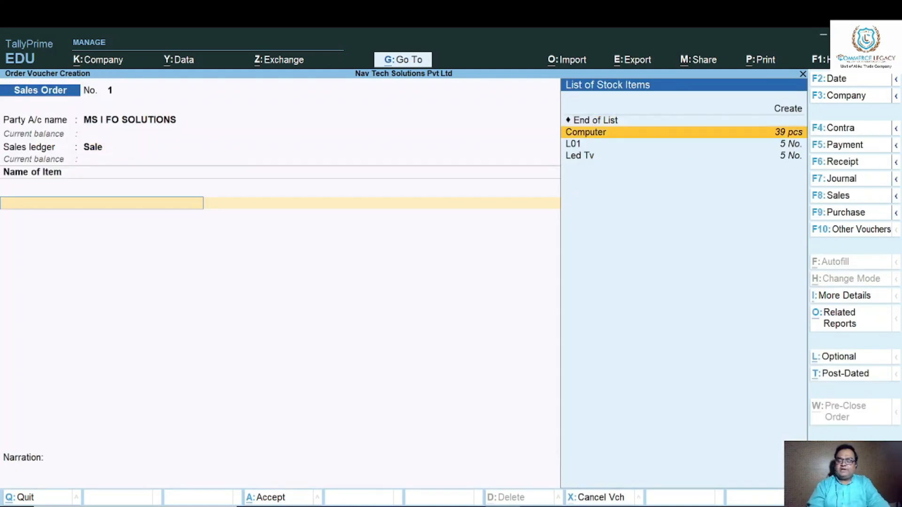
pyautogui.press('Return')
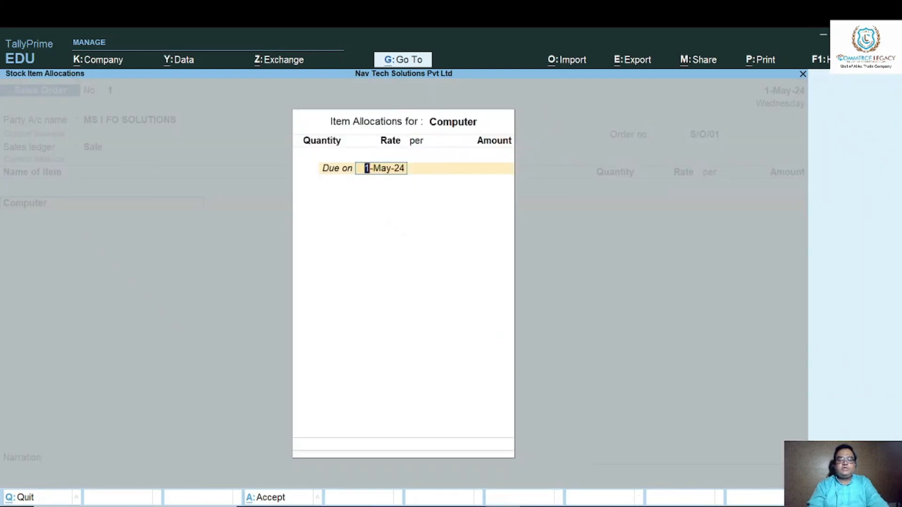
pyautogui.press('Return')
pyautogui.write('10')
pyautogui.press('Return')
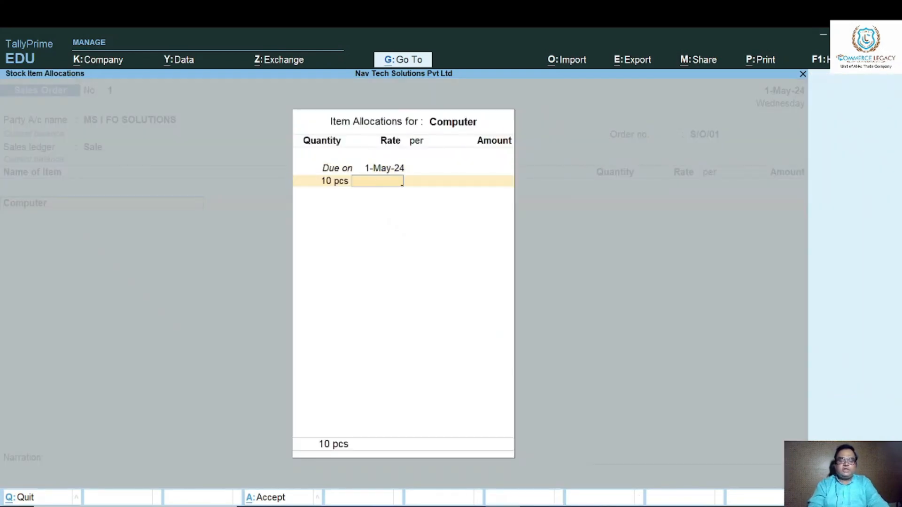
pyautogui.write('18,0')
pyautogui.write('000')
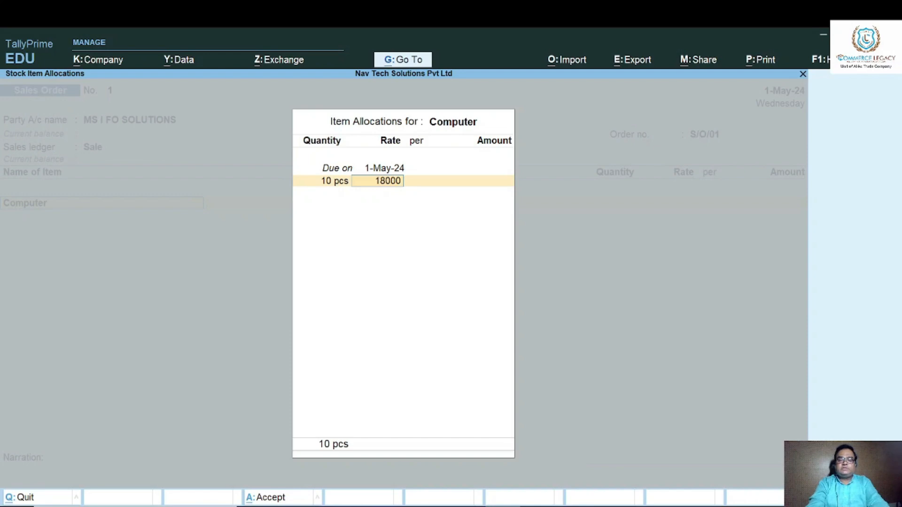
pyautogui.press('Return')
pyautogui.press('Return')
pyautogui.press('Return')
pyautogui.press('Return')
pyautogui.press('Return')
pyautogui.press('Return')
pyautogui.press('Return')
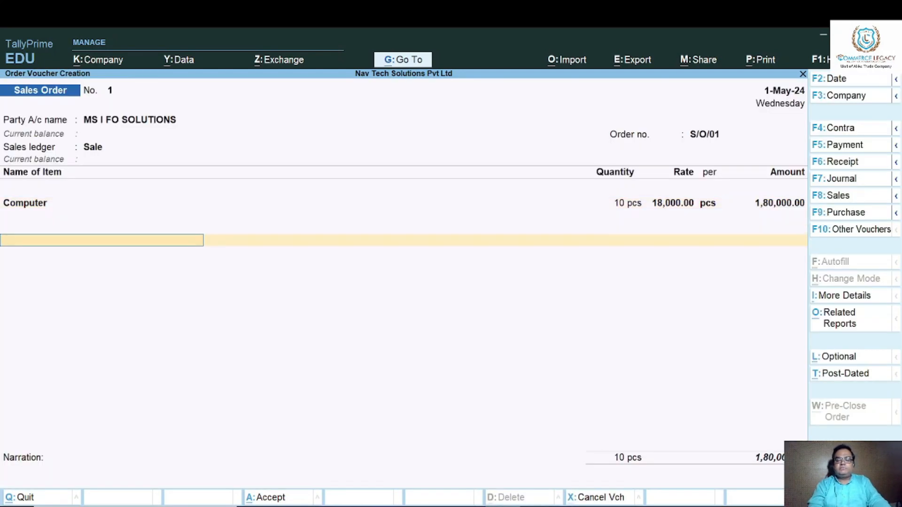
# End the item list, enter the narration SALE ORDER, and save the sales order.
pyautogui.write('SALE ORDER')
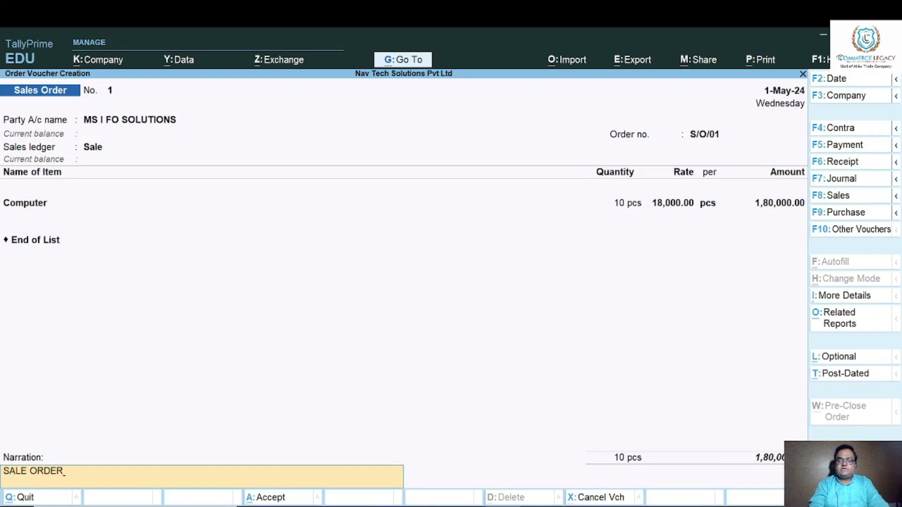
pyautogui.press('Return')
pyautogui.press('Return')
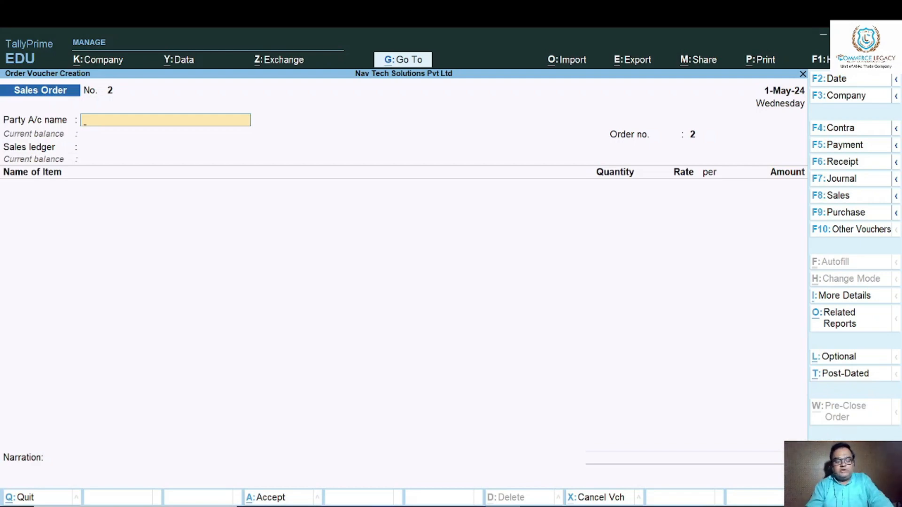
# Set the voucher date to 2-May-24 and change the voucher type to Delivery Note.
pyautogui.press('F2')
pyautogui.write('2-5-2024')
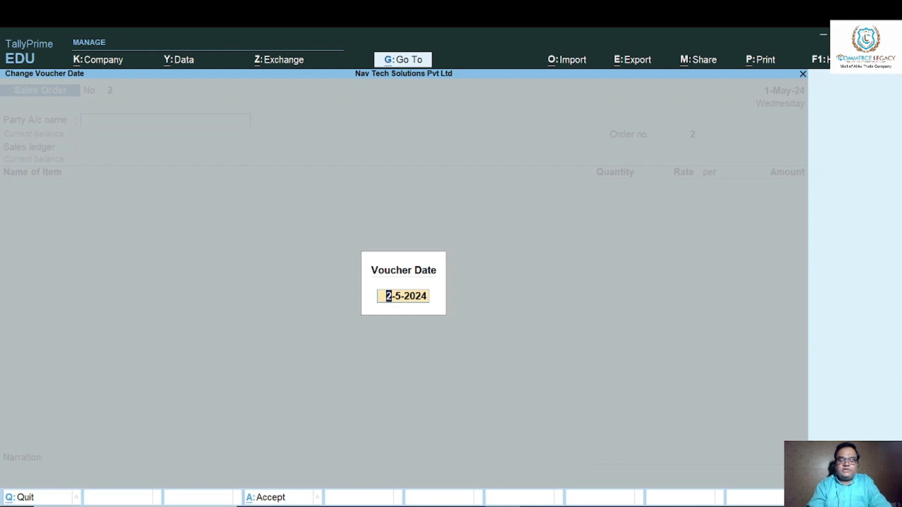
pyautogui.press('Return')
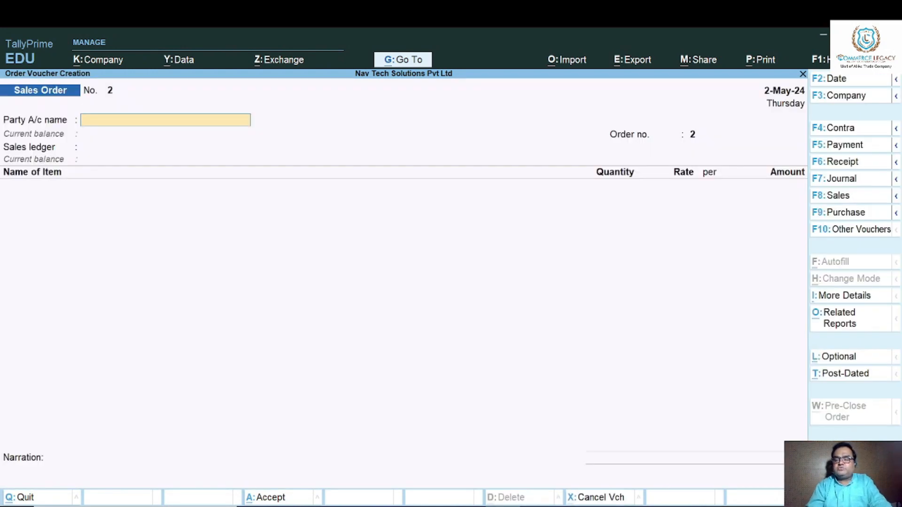
pyautogui.click(857, 228)
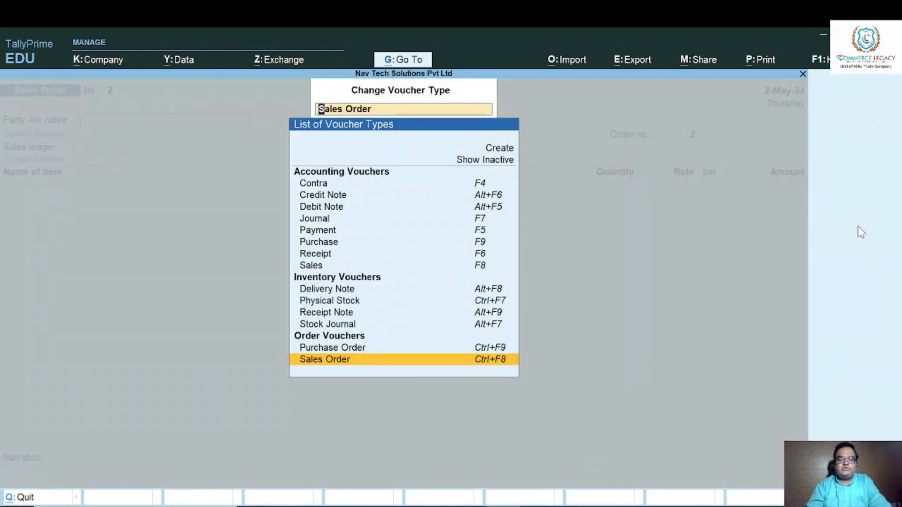
pyautogui.press('Up')
pyautogui.press('Up')
pyautogui.press('Up')
pyautogui.press('Up')
pyautogui.press('Up')
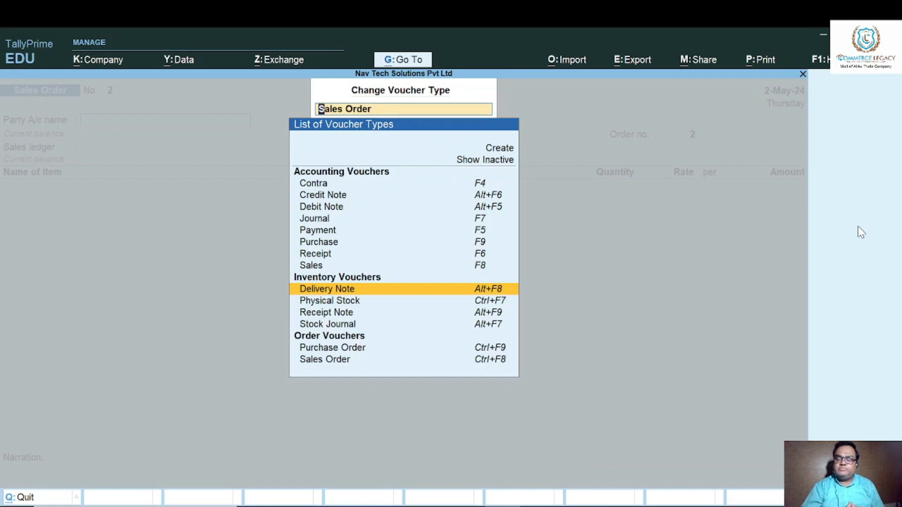
pyautogui.press('Return')
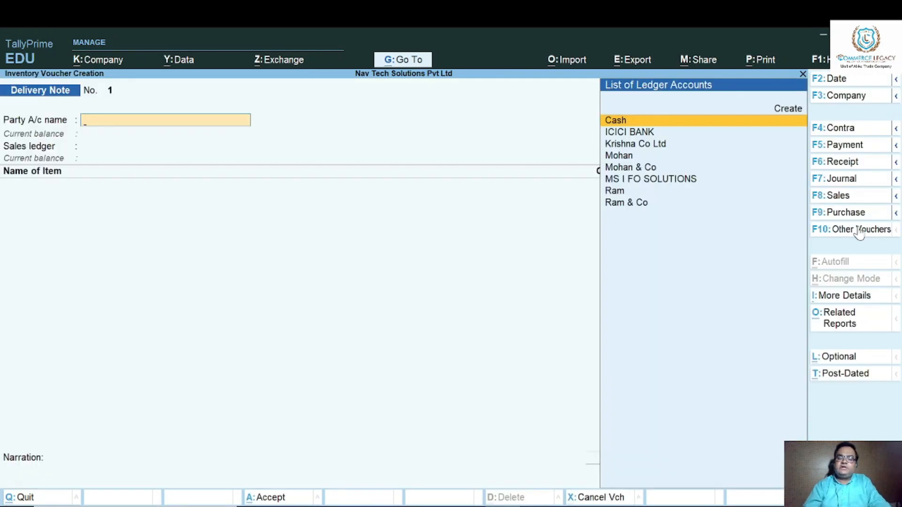
# Link the delivery note for MS I FO SOLUTIONS to its 1-May-24 sales order, accepting the carried-over dispatch and party details.
pyautogui.press('Down')
pyautogui.press('Down')
pyautogui.press('Down')
pyautogui.press('Down')
pyautogui.press('Down')
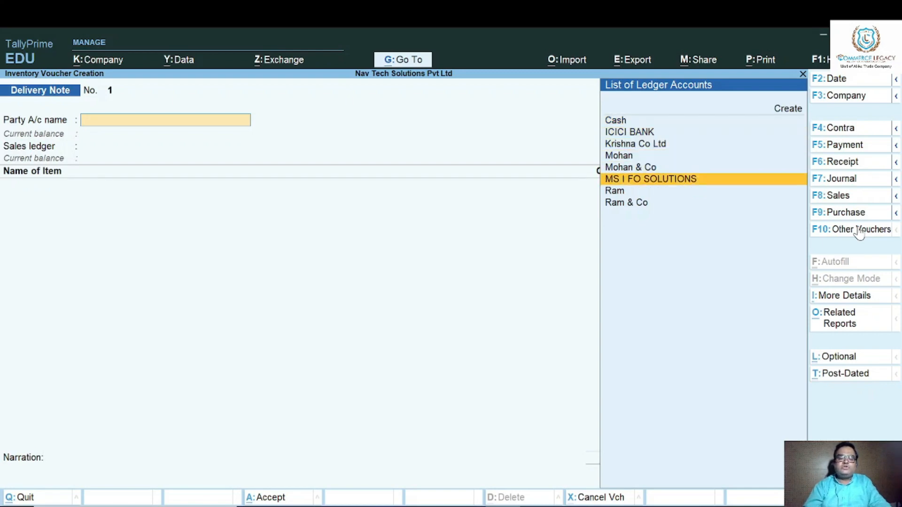
pyautogui.press('Return')
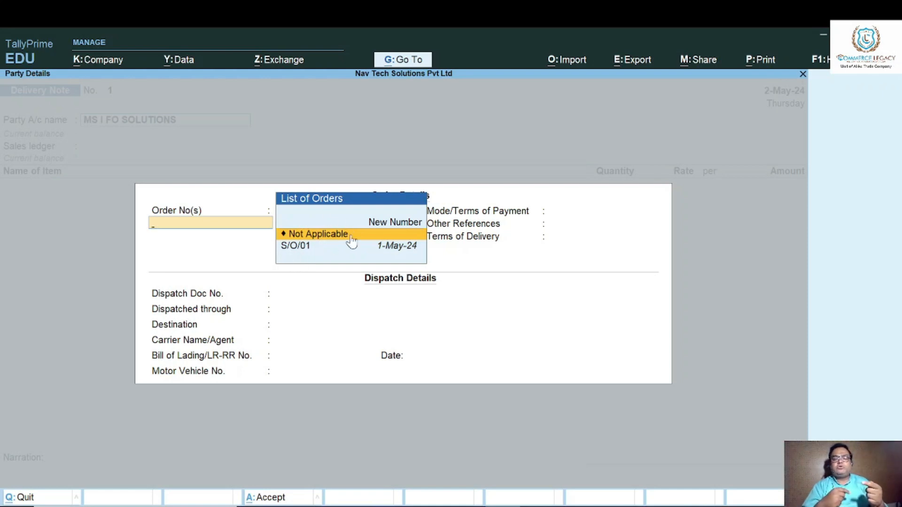
pyautogui.press('Down')
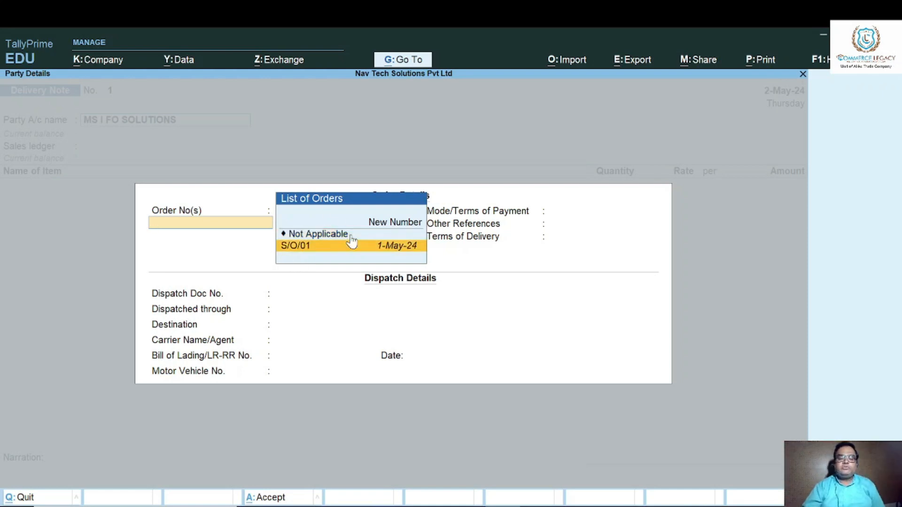
pyautogui.press('Return')
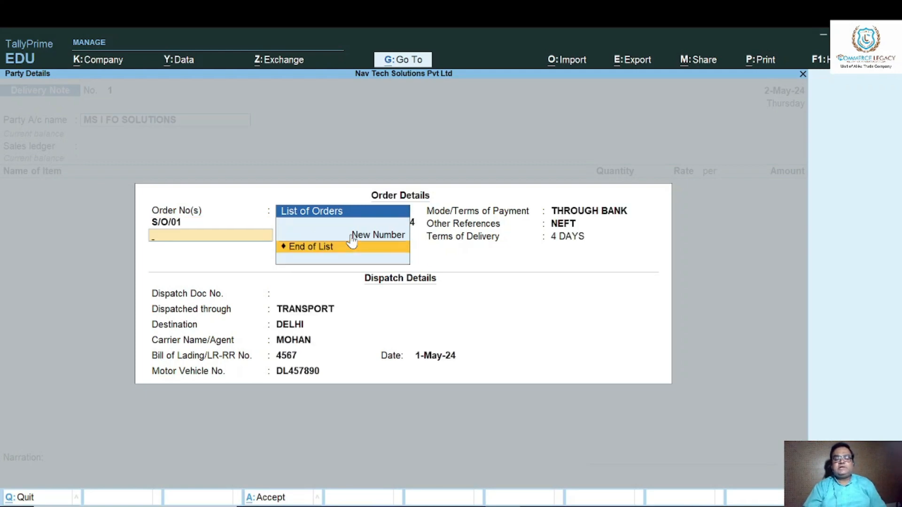
pyautogui.press('Return')
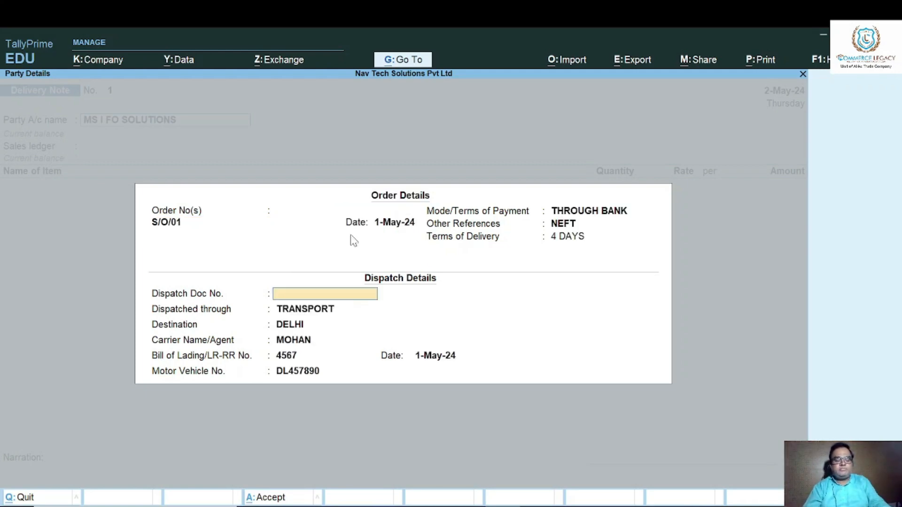
pyautogui.hotkey('ctrl', 'a')
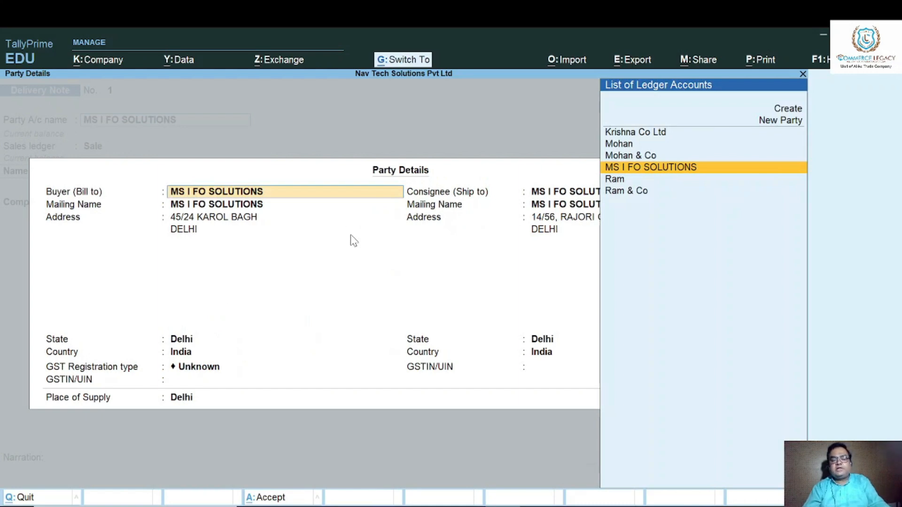
pyautogui.hotkey('ctrl', 'a')
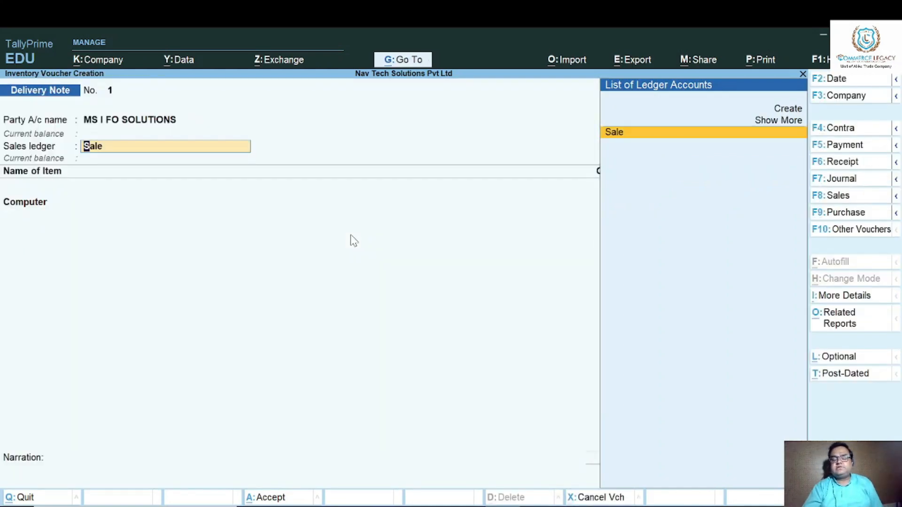
# Keep the Sale ledger and allocate the Computer item to tracking number 1 and the 1-May-24 order, accepting its quantity and rate.
pyautogui.press('Return')
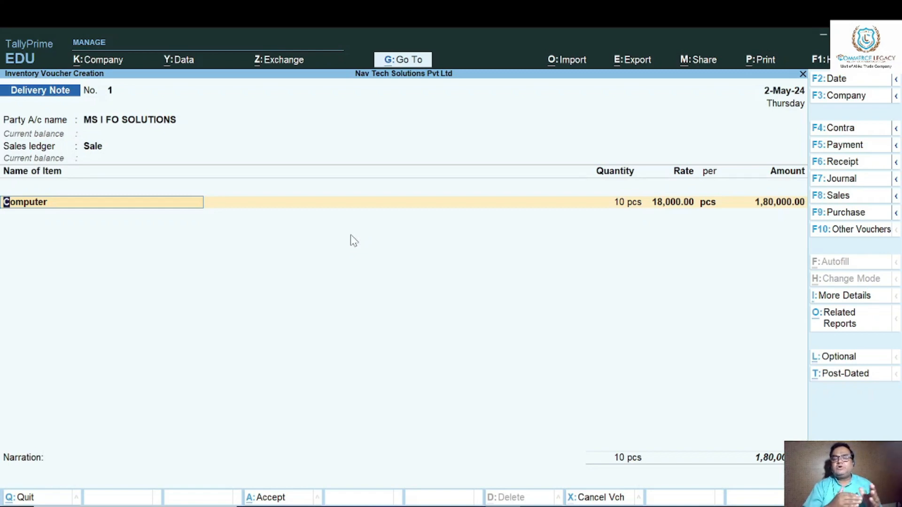
pyautogui.press('Return')
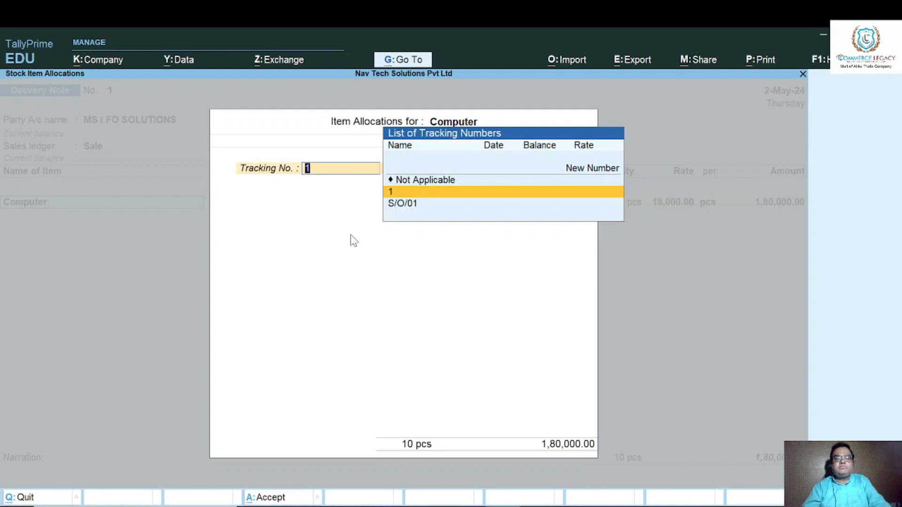
pyautogui.press('Down')
pyautogui.press('Up')
pyautogui.press('Return')
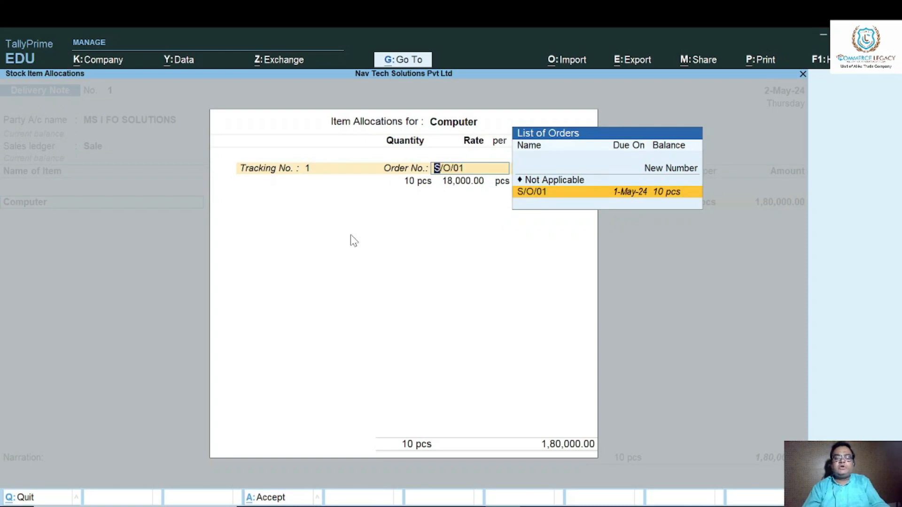
pyautogui.press('Return')
pyautogui.press('Return')
pyautogui.press('Return')
pyautogui.press('Return')
pyautogui.press('Return')
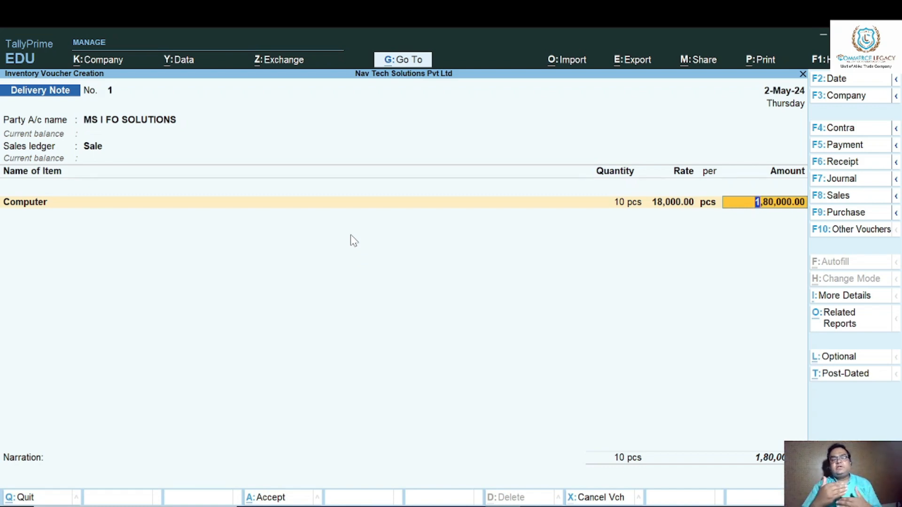
# Set the GST/e-Way Bill details option to No and save the delivery note without a narration.
pyautogui.press('Return')
pyautogui.press('Return')
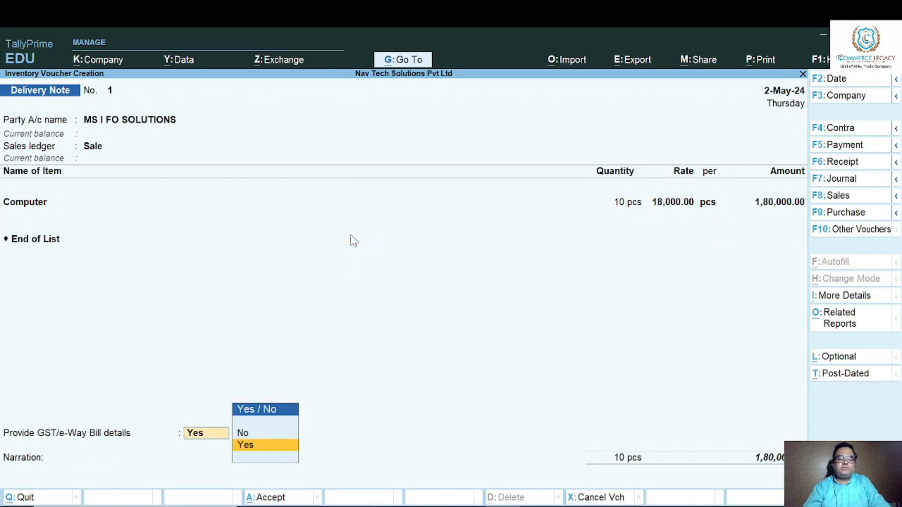
pyautogui.press('Down')
pyautogui.press('Return')
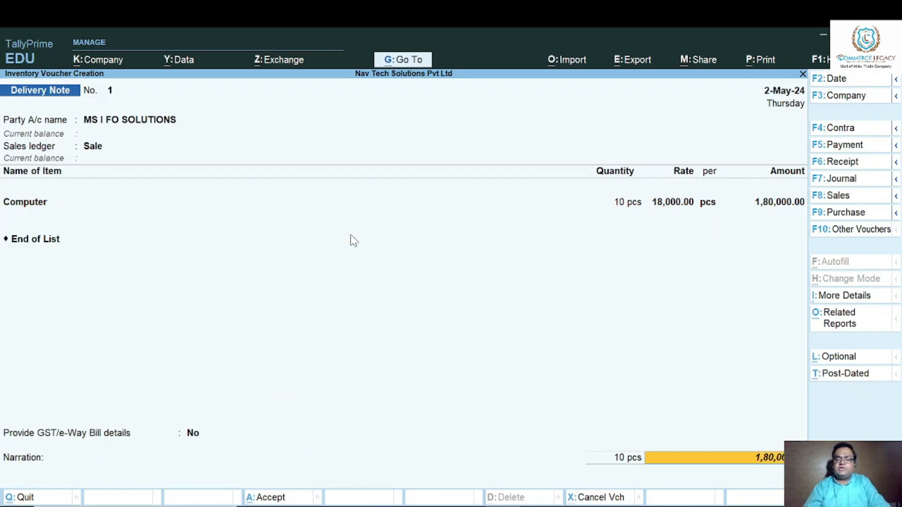
pyautogui.press('Return')
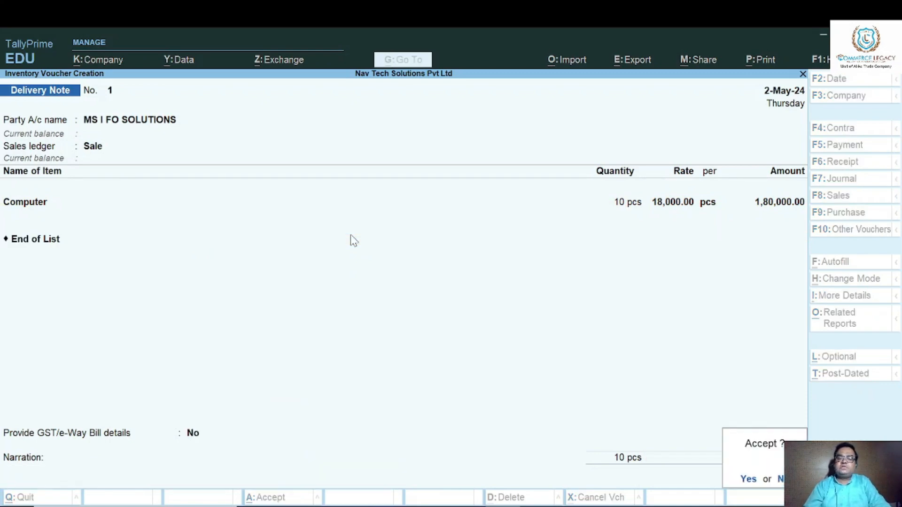
pyautogui.press('Return')
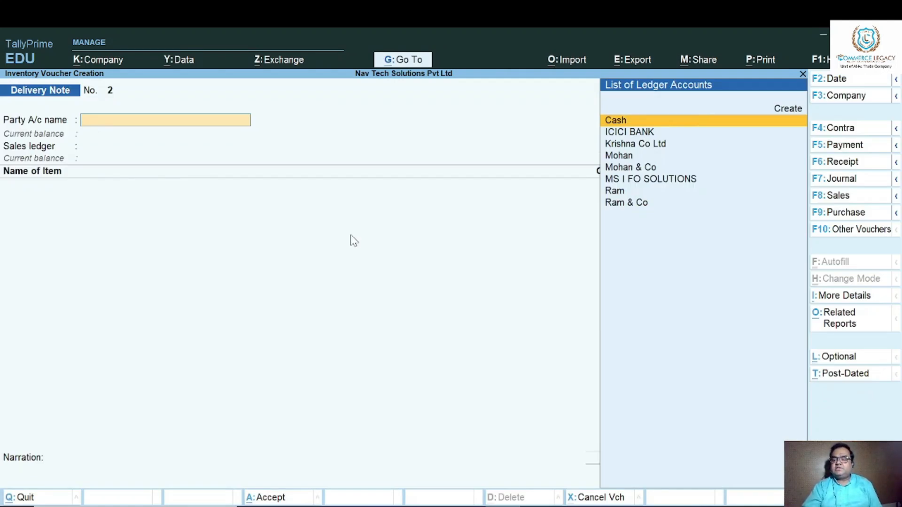
# Start a Sales voucher for MS I FO SOLUTIONS against delivery note 1 of 2-May-24, accepting its dispatch and party details.
pyautogui.click(841, 196)
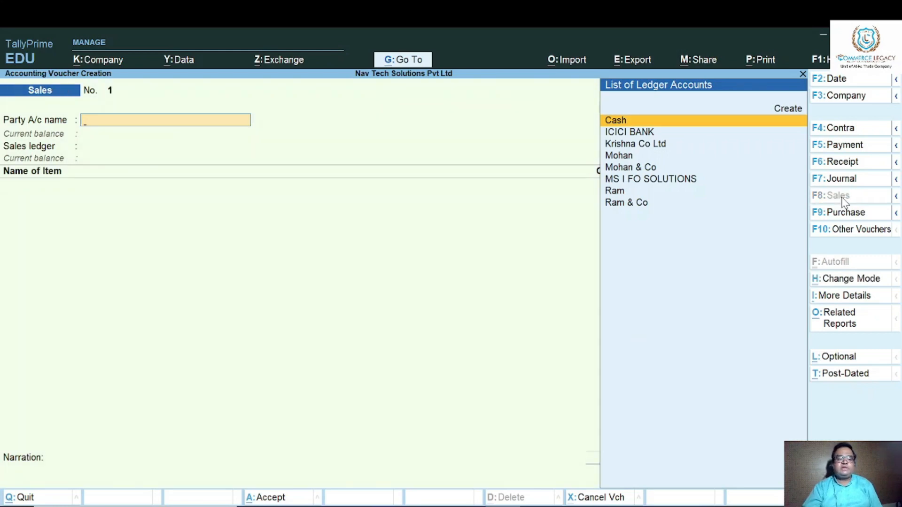
pyautogui.press('Down')
pyautogui.press('Down')
pyautogui.press('Down')
pyautogui.press('Down')
pyautogui.press('Down')
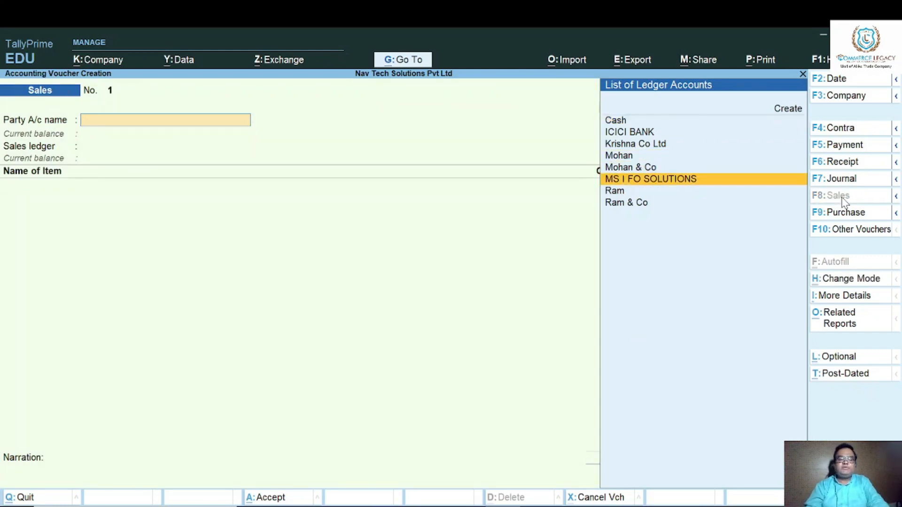
pyautogui.press('Return')
pyautogui.press('Down')
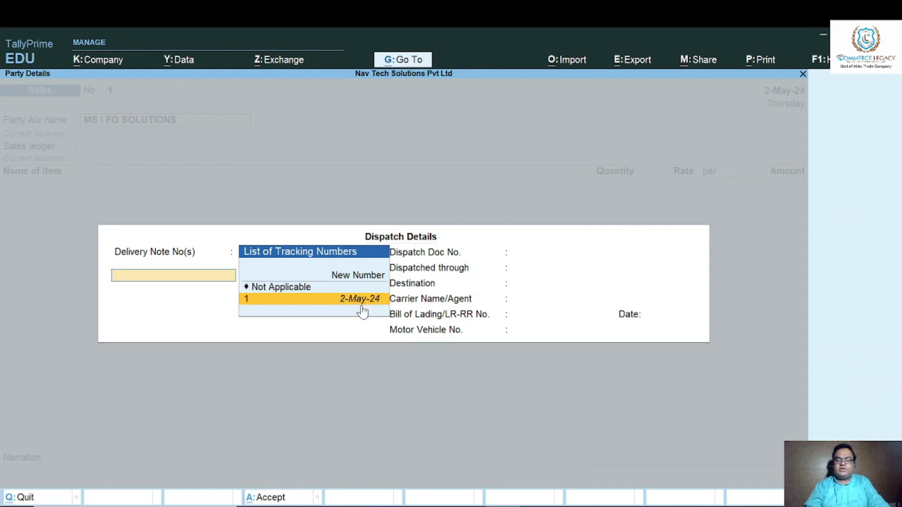
pyautogui.press('Return')
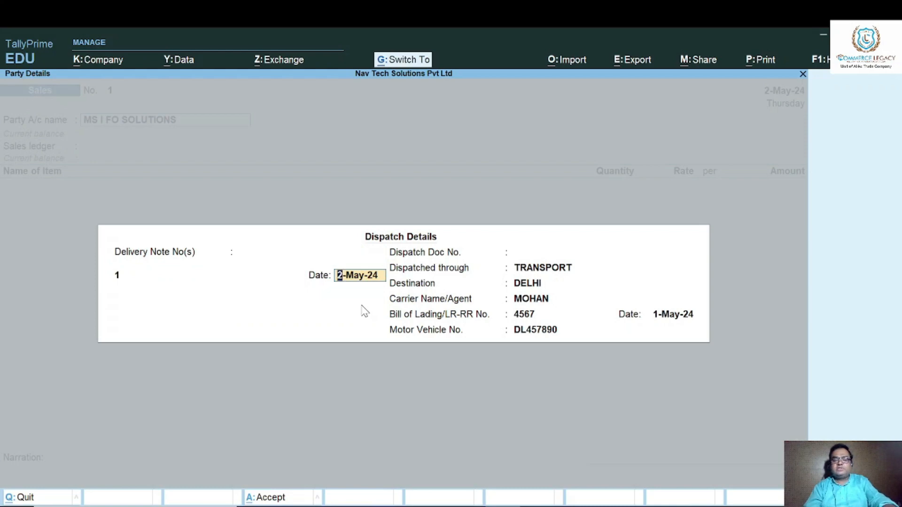
pyautogui.hotkey('ctrl', 'a')
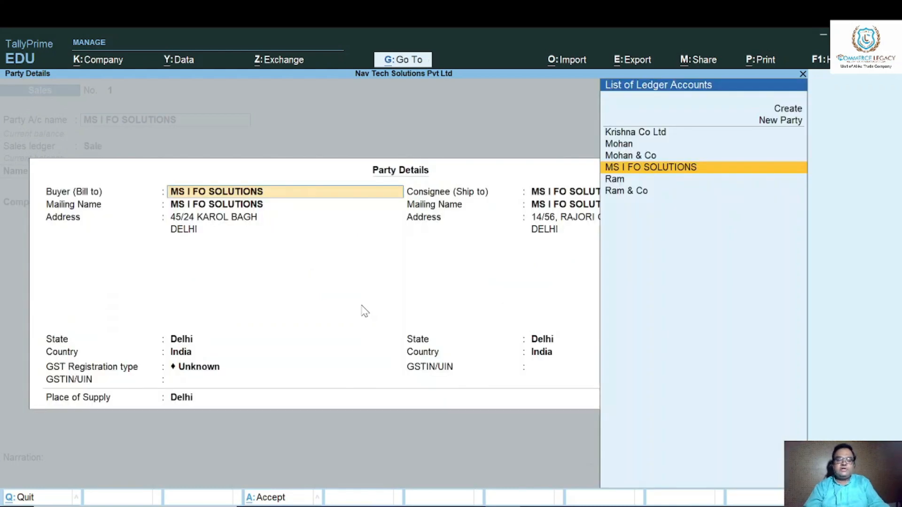
pyautogui.press('ctrl')
pyautogui.hotkey('ctrl', 'a')
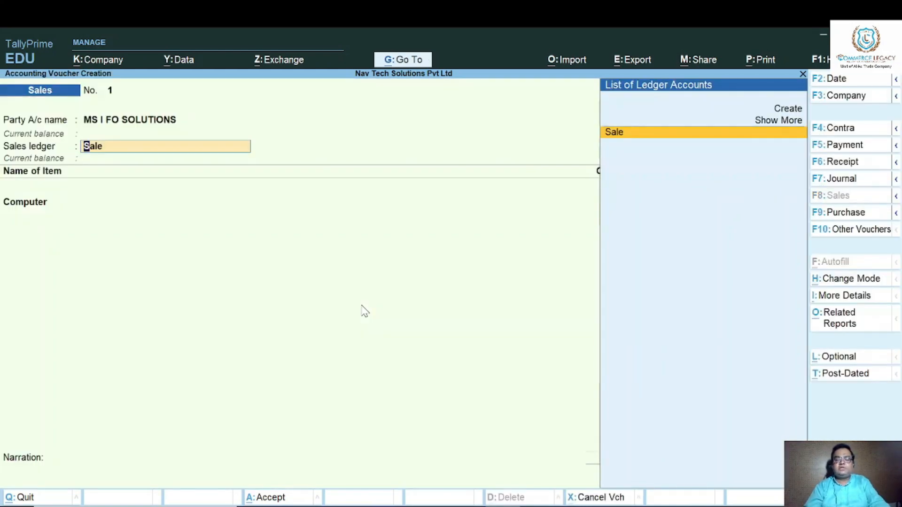
# Keep the Sale ledger and accept the Computer item's allocation to tracking number 1 and order S/O/01 with its quantity and rate.
pyautogui.press('Return')
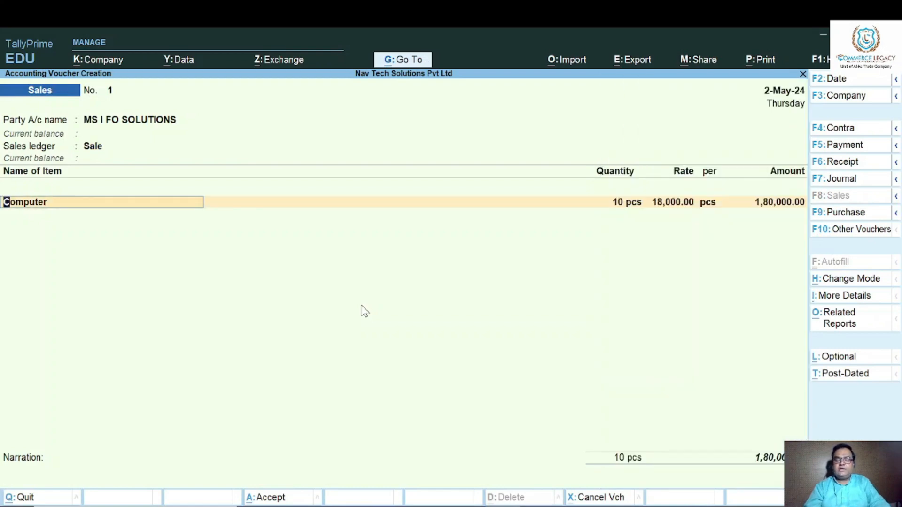
pyautogui.press('Return')
pyautogui.press('Return')
pyautogui.press('Return')
pyautogui.press('Return')
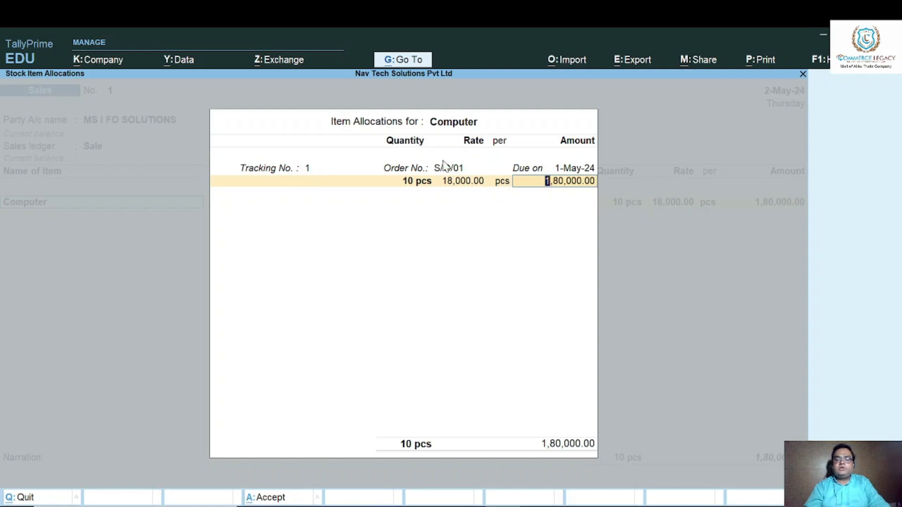
pyautogui.press('Return')
pyautogui.press('Return')
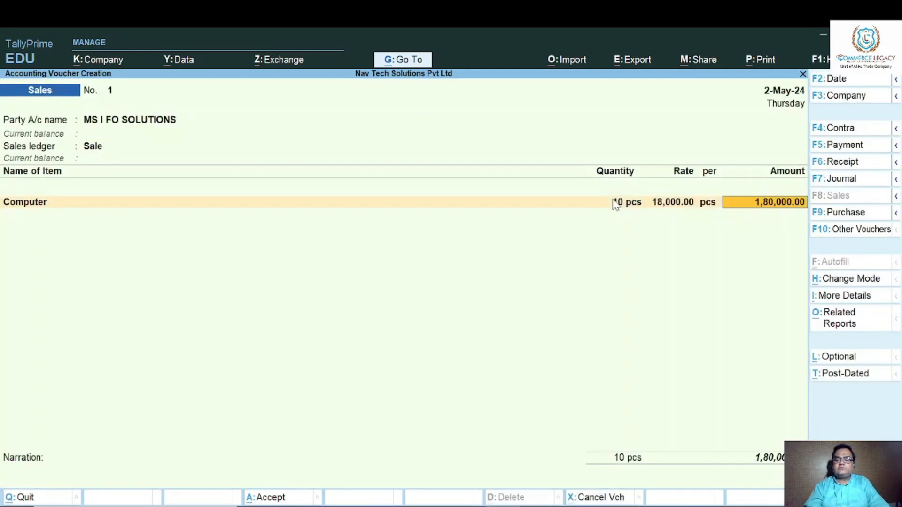
pyautogui.press('Return')
pyautogui.press('Return')
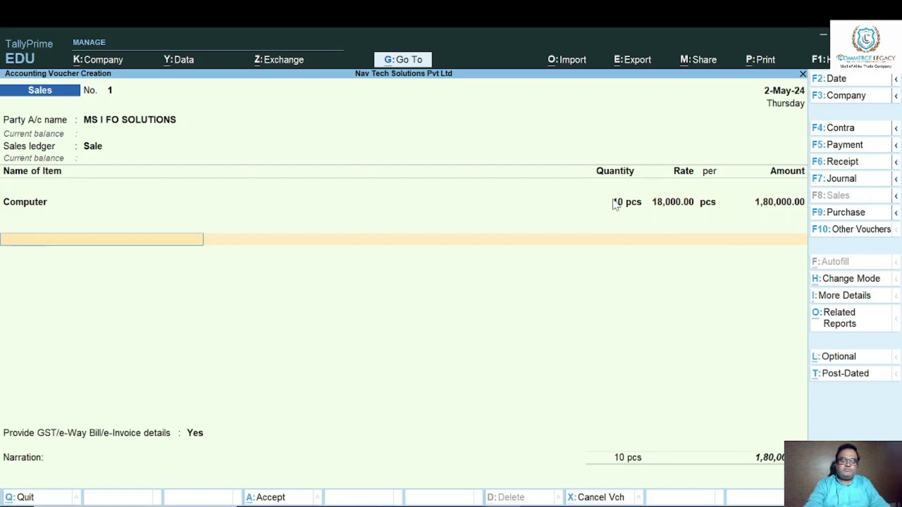
pyautogui.write('P')
pyautogui.press('BackSpace')
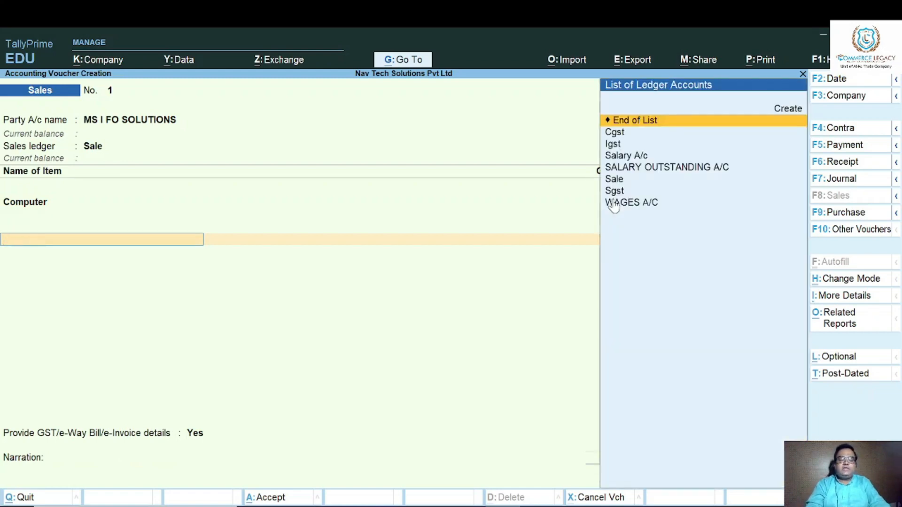
pyautogui.press('BackSpace')
pyautogui.press('Return')
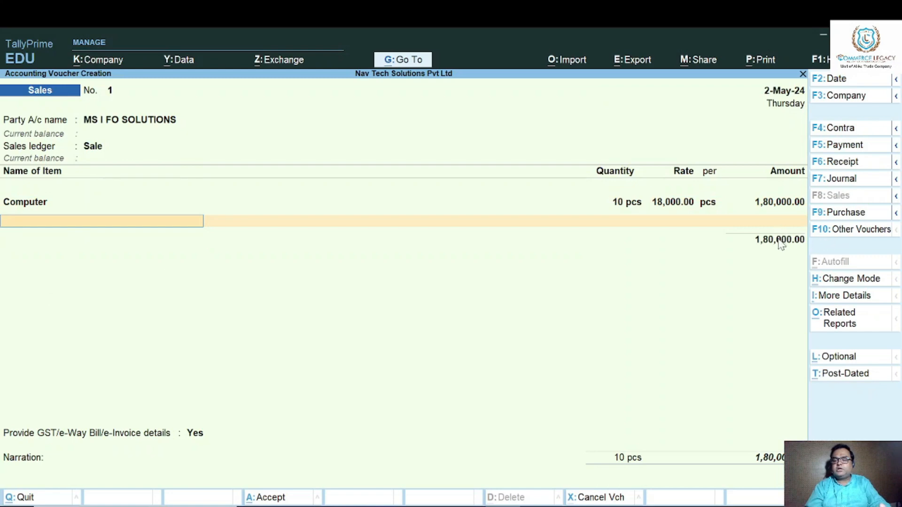
pyautogui.press('Return')
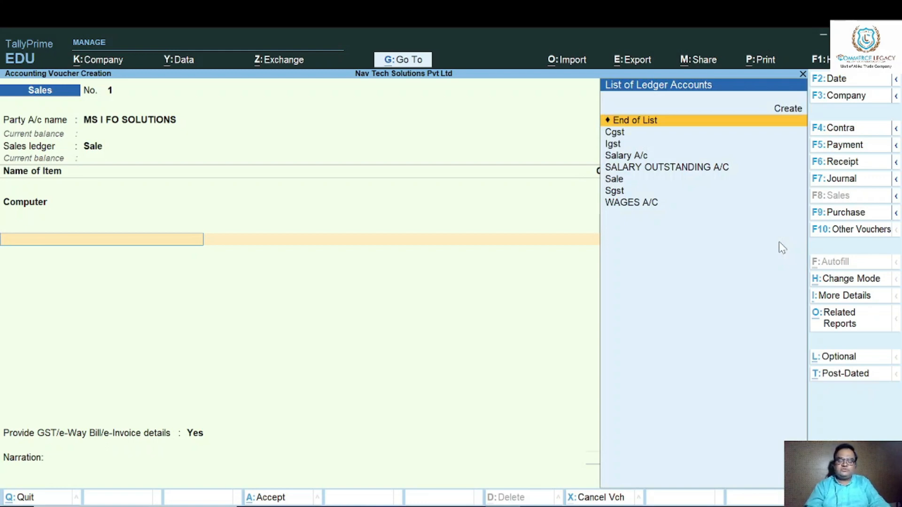
# Create a FREIGHT CHARGE ledger under the Income (Direct) group for the additional line below the Computer item.
pyautogui.write('F')
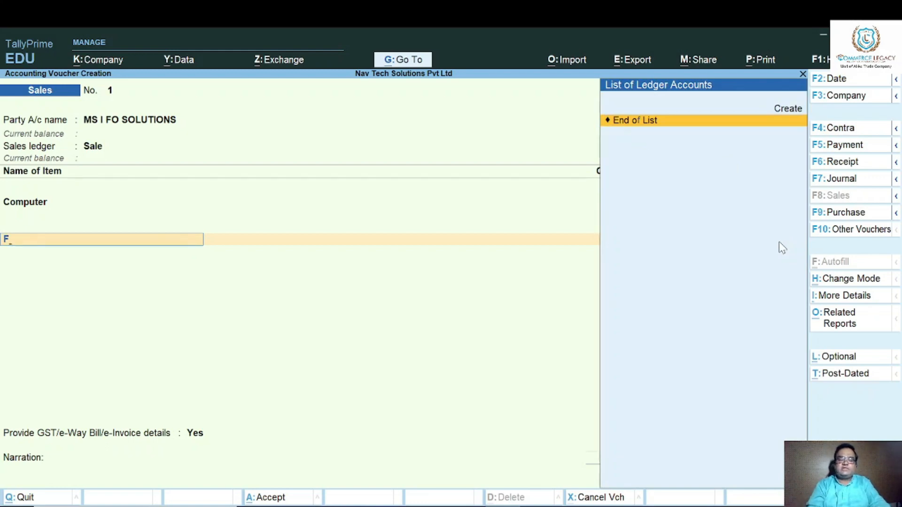
pyautogui.hotkey('alt', 'c')
pyautogui.write('FREIGHT C')
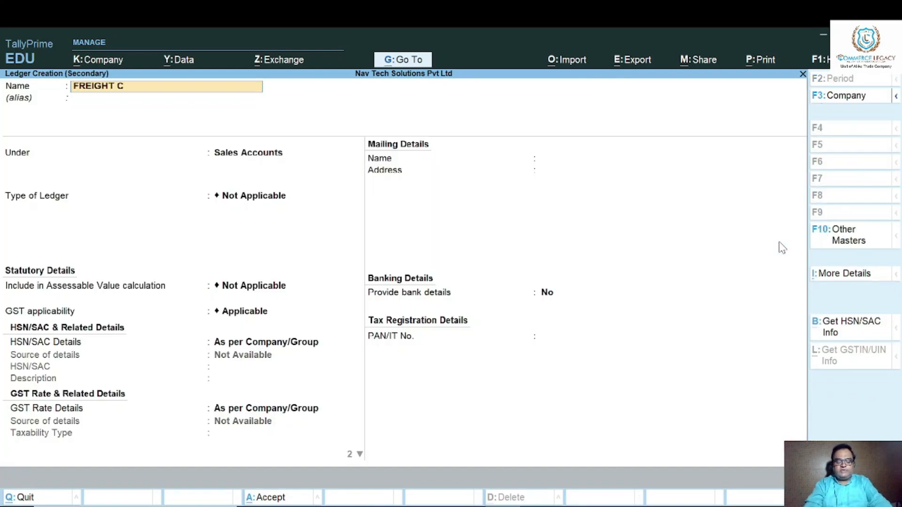
pyautogui.write('HARGE')
pyautogui.press('Return')
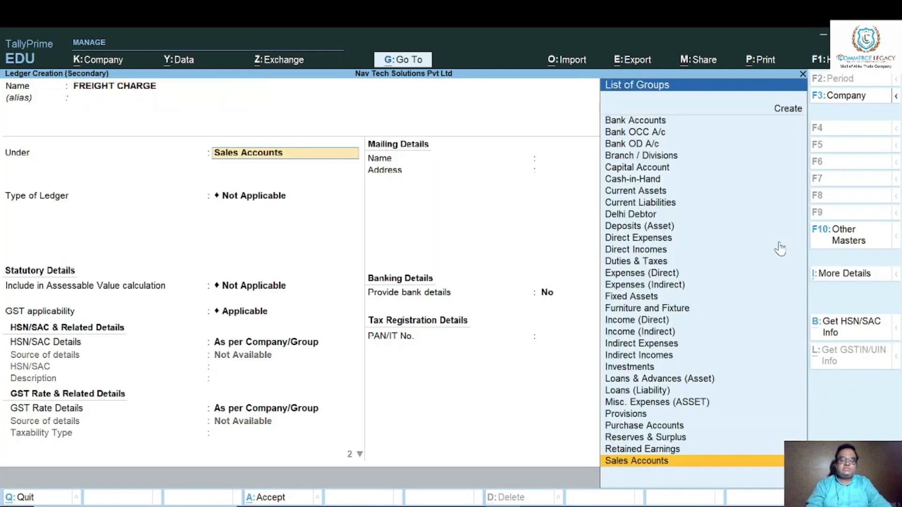
pyautogui.write('in')
pyautogui.press('Down')
pyautogui.press('Down')
pyautogui.press('Down')
pyautogui.press('Down')
pyautogui.press('Down')
pyautogui.press('Down')
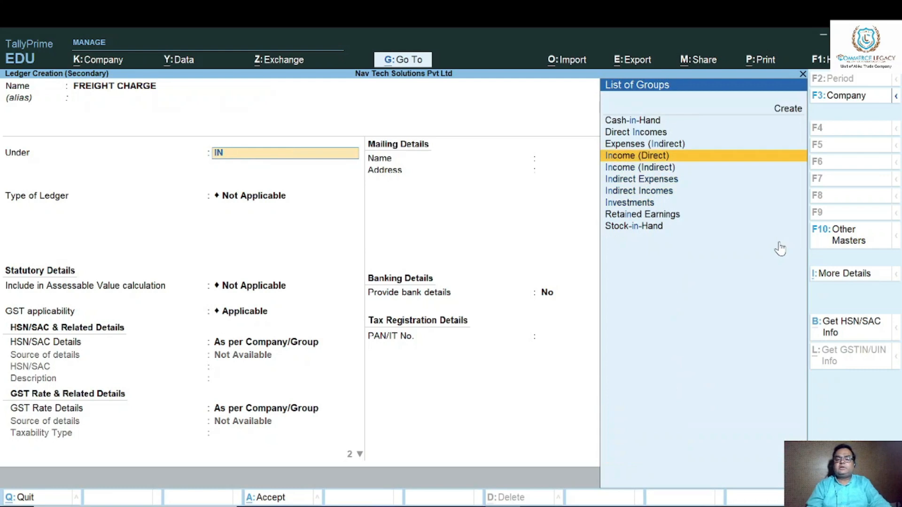
pyautogui.press('Return')
pyautogui.hotkey('ctrl', 'a')
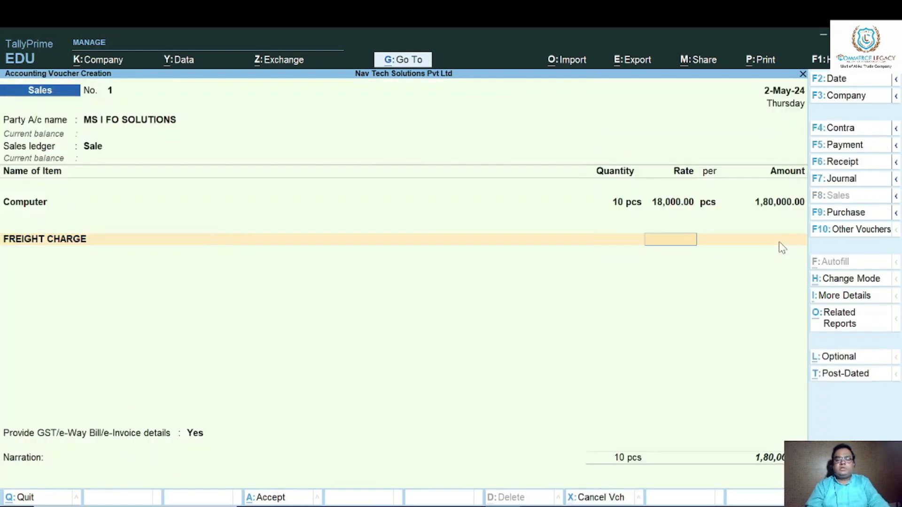
# Enter 700 as the FREIGHT CHARGE amount and finish the voucher's additional ledger lines.
pyautogui.press('Return')
pyautogui.write('700')
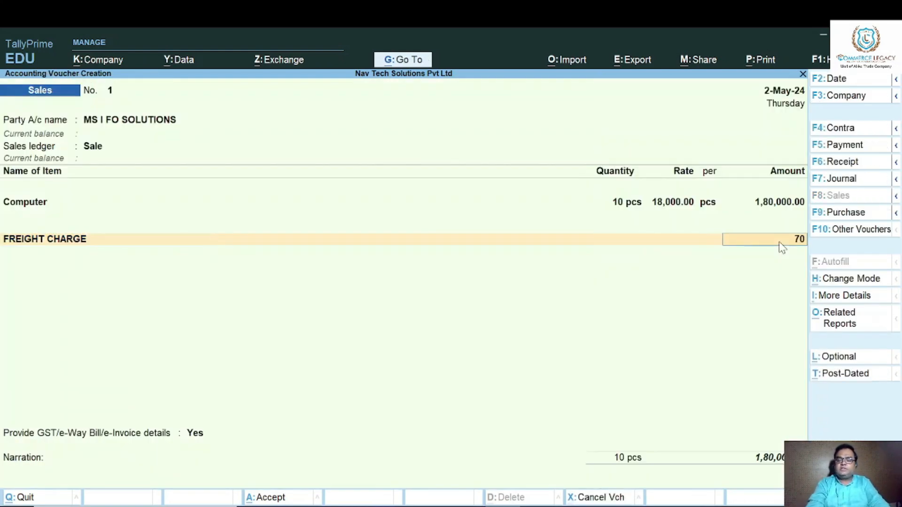
pyautogui.press('Return')
pyautogui.press('Return')
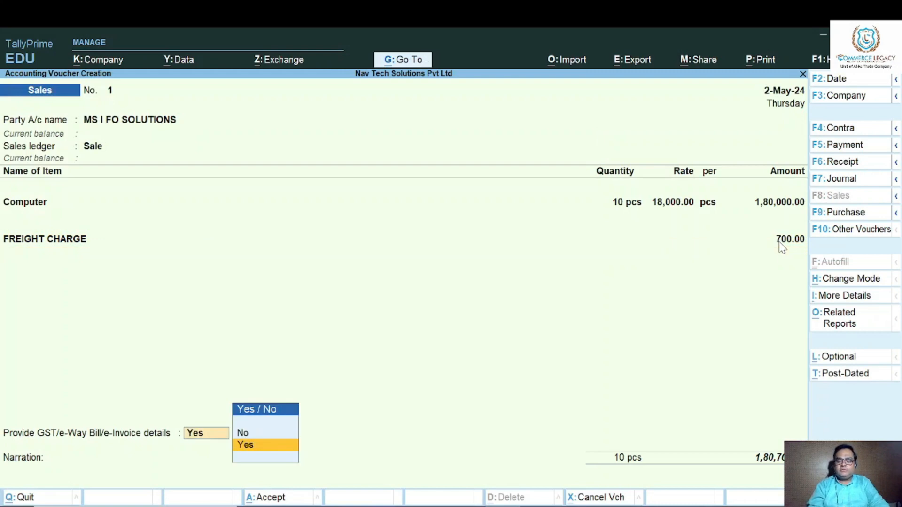
# Set the GST/e-Way Bill/e-Invoice details option to No and save the sales voucher with a New Ref bill-wise allocation.
pyautogui.press('Up')
pyautogui.press('Return')
pyautogui.press('Return')
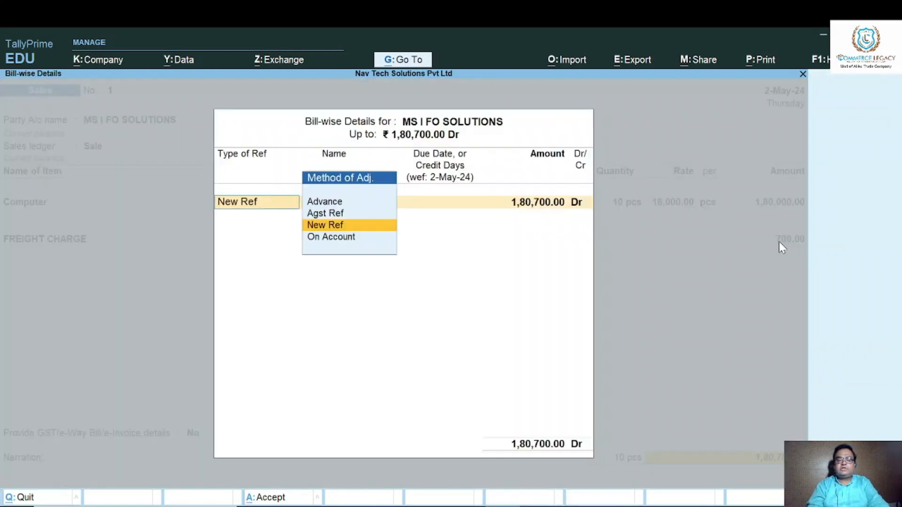
pyautogui.press('Return')
pyautogui.press('Return')
pyautogui.press('Return')
pyautogui.press('Return')
pyautogui.press('Return')
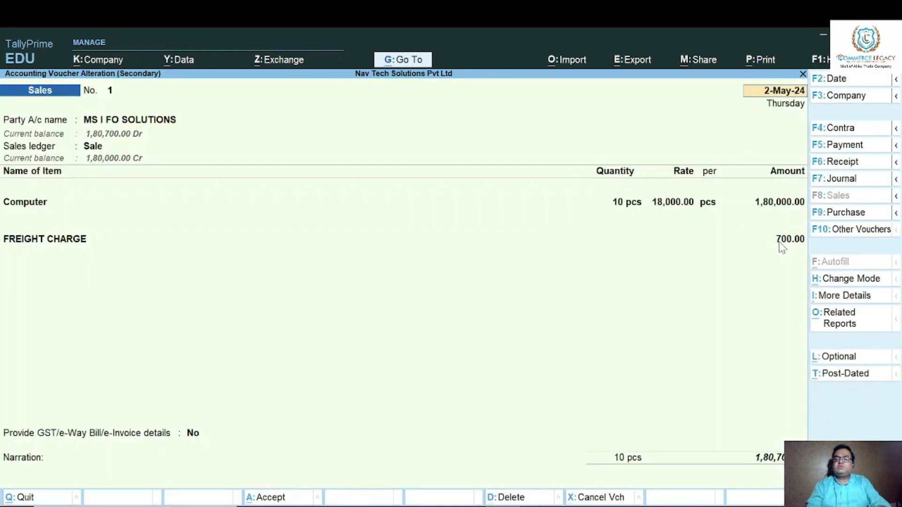
# Open the print preview of the saved sales voucher for MS I FO SOLUTIONS.
pyautogui.click(766, 61)
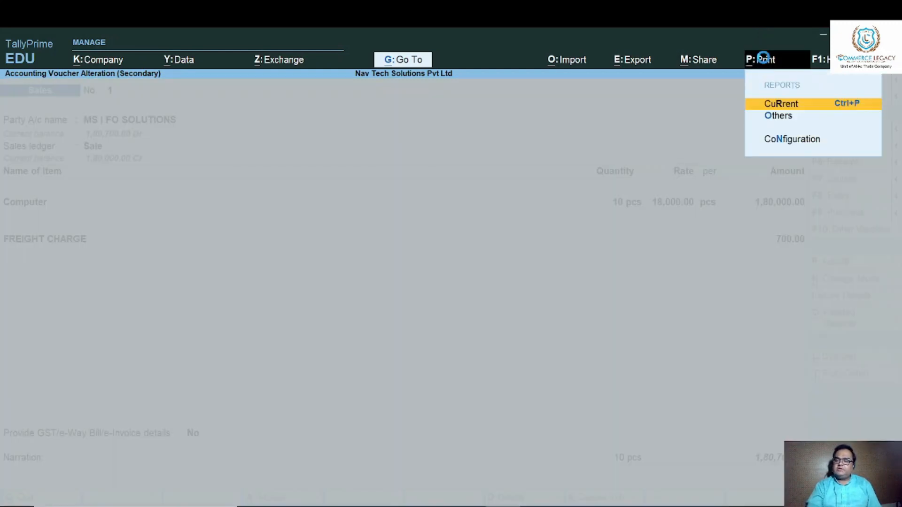
pyautogui.press('Return')
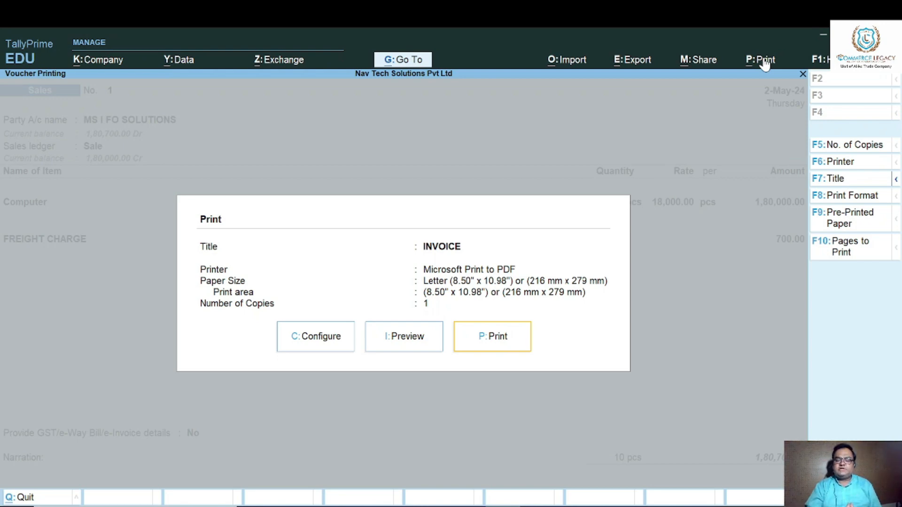
pyautogui.press('Left')
pyautogui.press('Return')
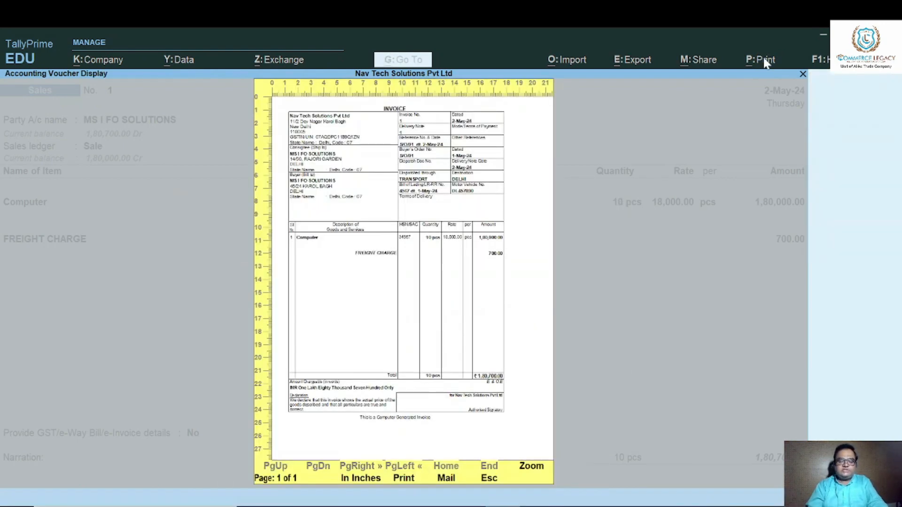
# Zoom into the invoice preview and review its order references, dispatch details, item lines and total.
pyautogui.press('Return')
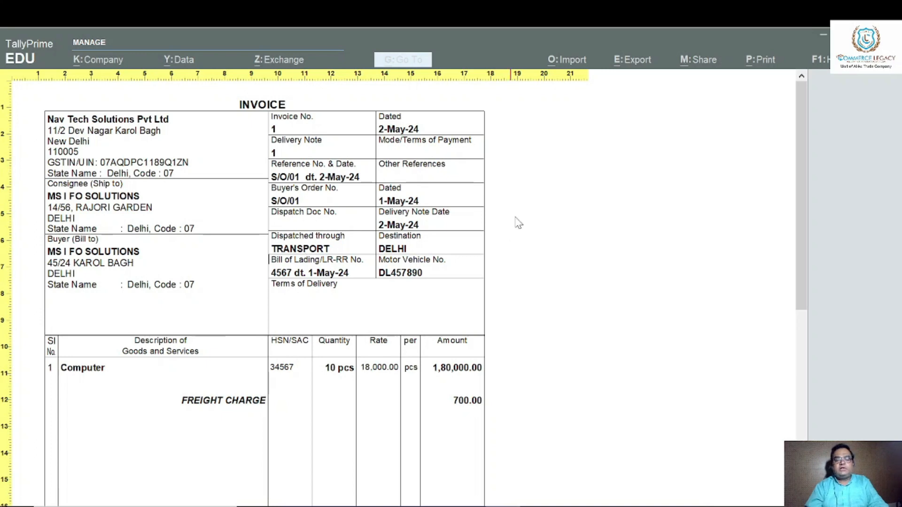
pyautogui.scroll(-1, 429, 230)
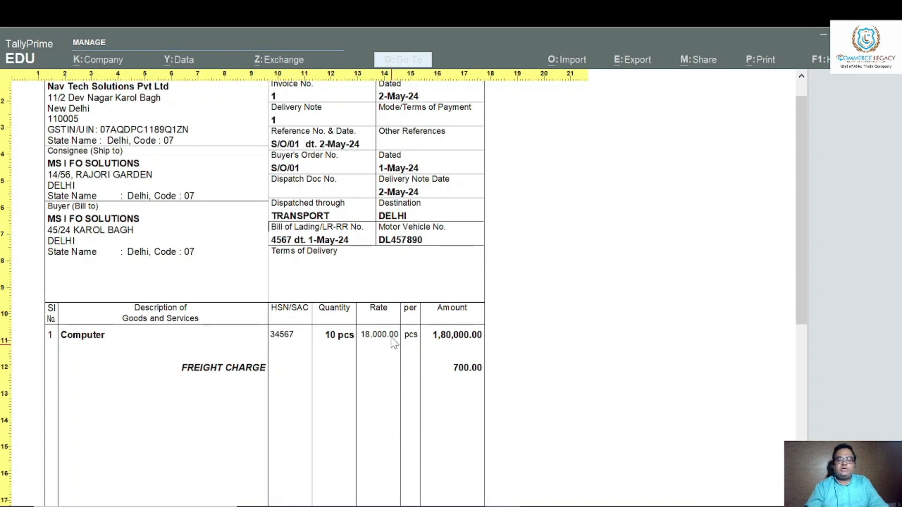
pyautogui.scroll(-3, 528, 360)
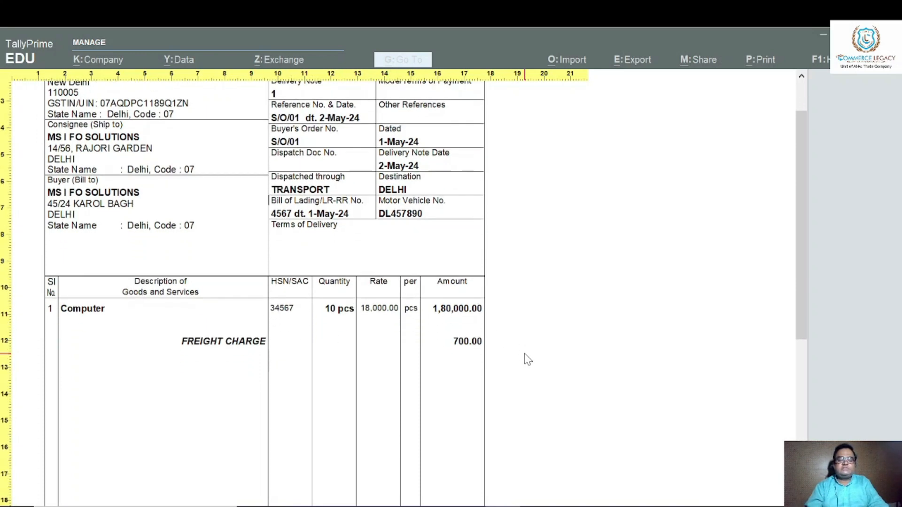
pyautogui.scroll(-8, 527, 359)
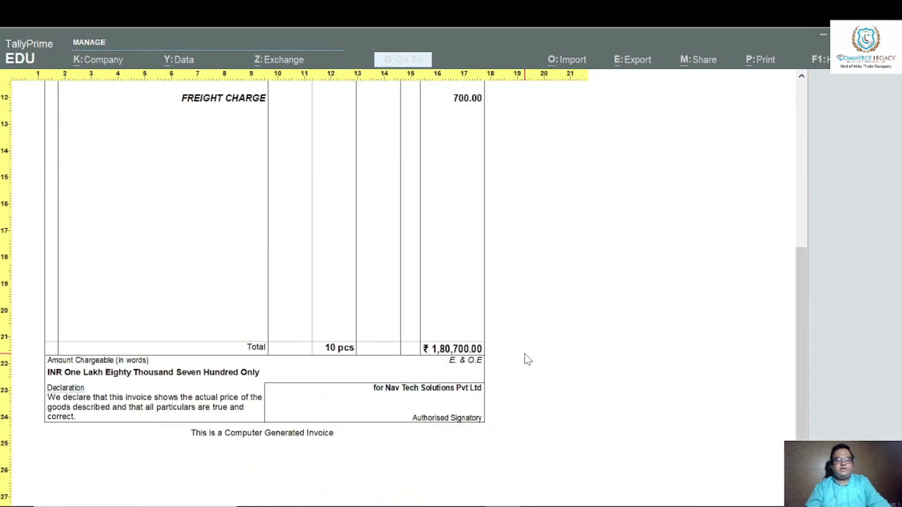
pyautogui.press('Escape')
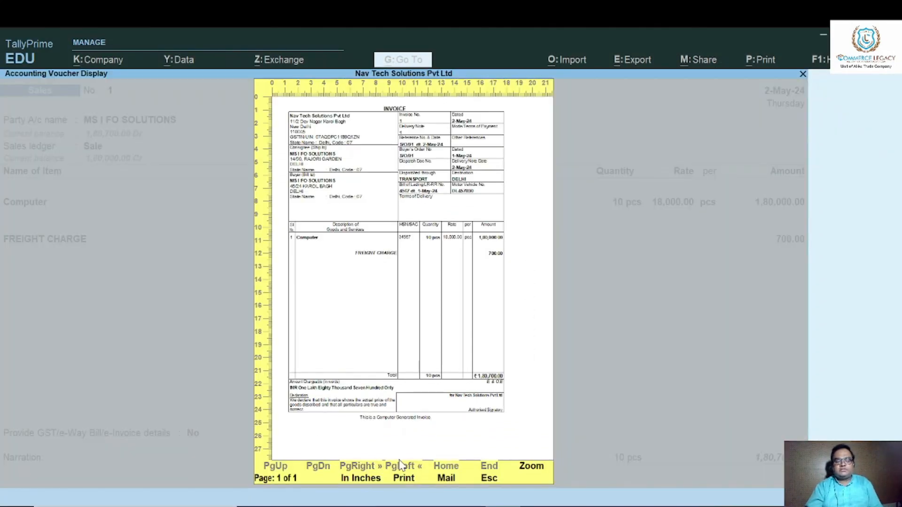
# Print the invoice to a PDF file named INVOICE SALE on the Desktop.
pyautogui.click(404, 480)
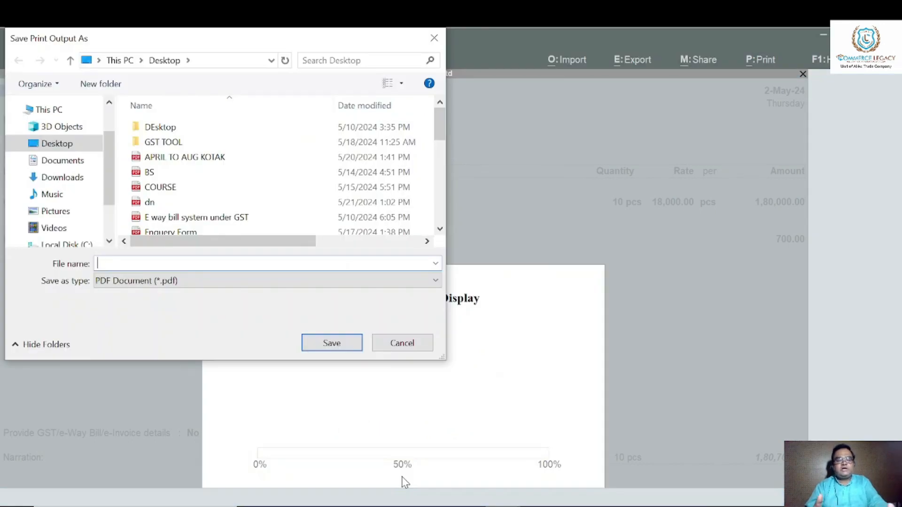
pyautogui.write('INVOI')
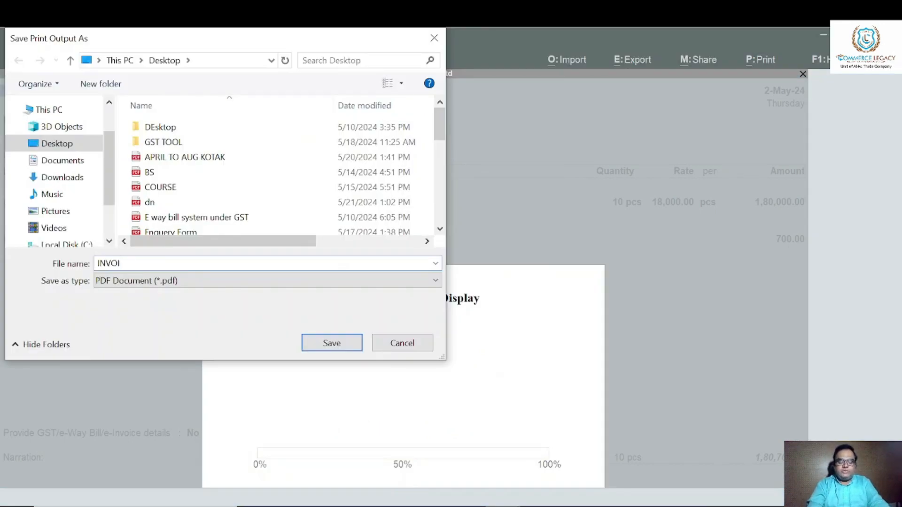
pyautogui.write('CE SALE')
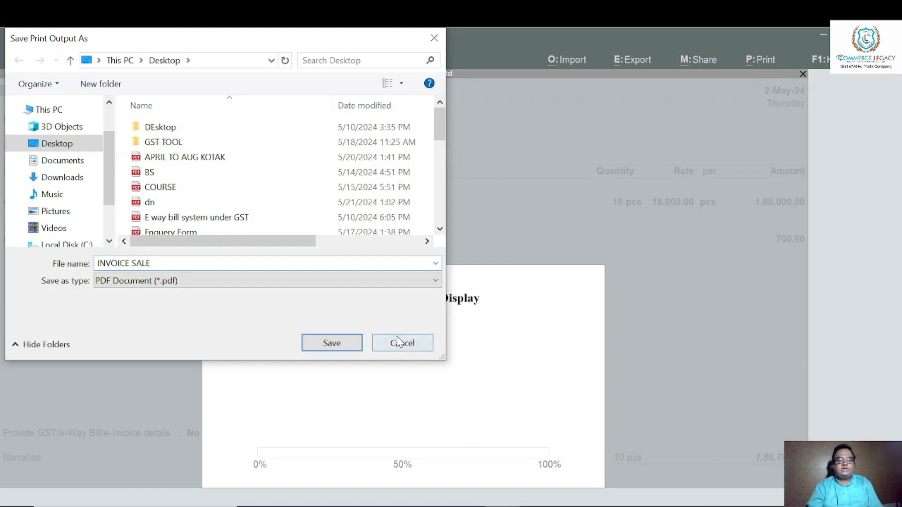
pyautogui.click(339, 344)
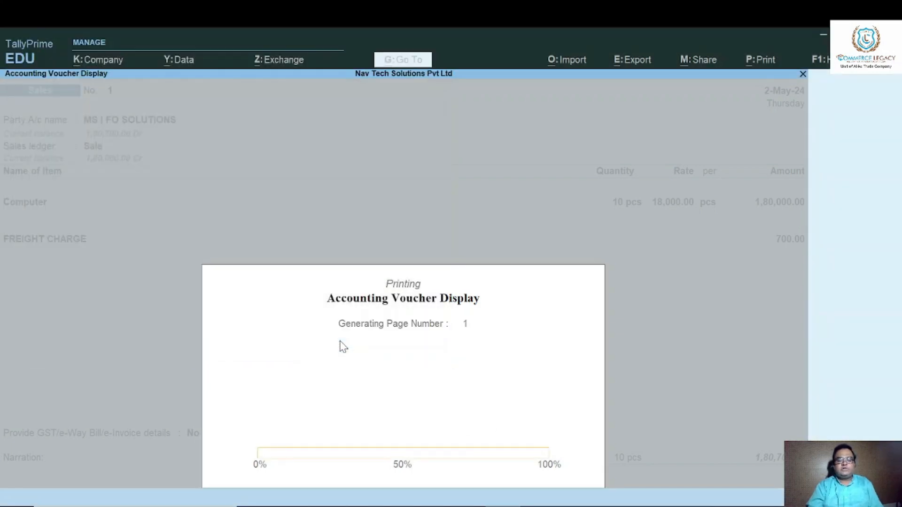
# Open the INVOICE SALE PDF from the desktop, check the whole invoice, and return to the sales voucher in TallyPrime.
pyautogui.press('super+d')
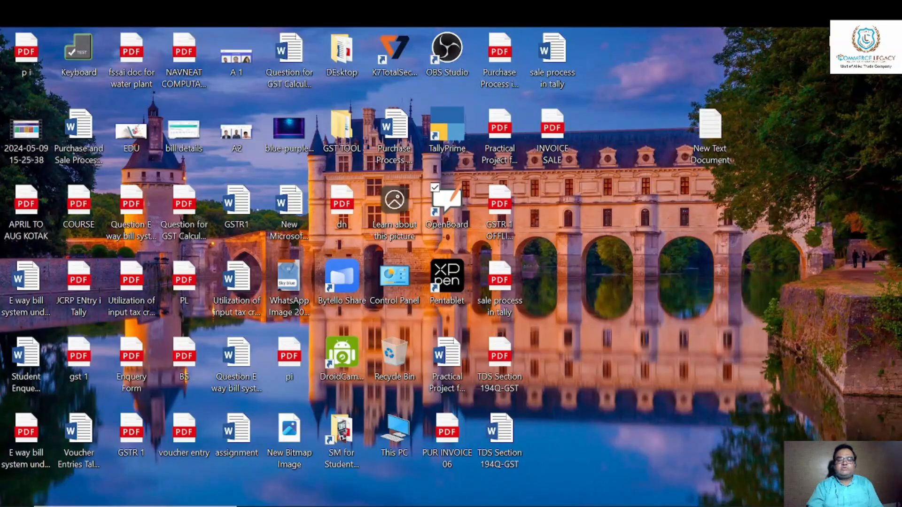
pyautogui.doubleClick(559, 137)
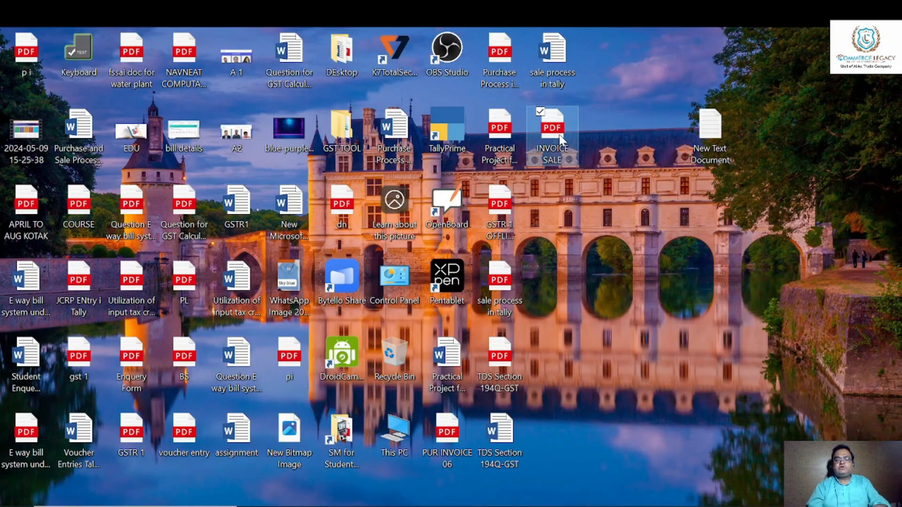
pyautogui.scroll(-5, 670, 157)
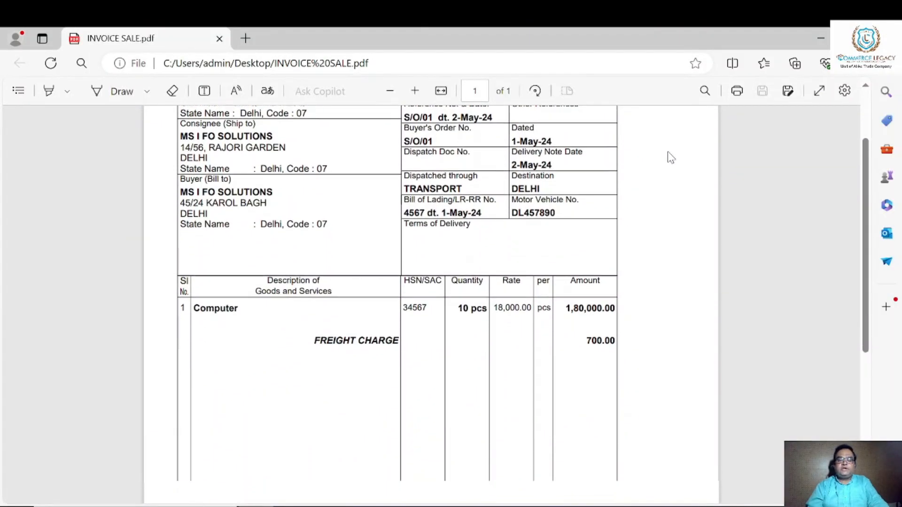
pyautogui.scroll(6, 671, 157)
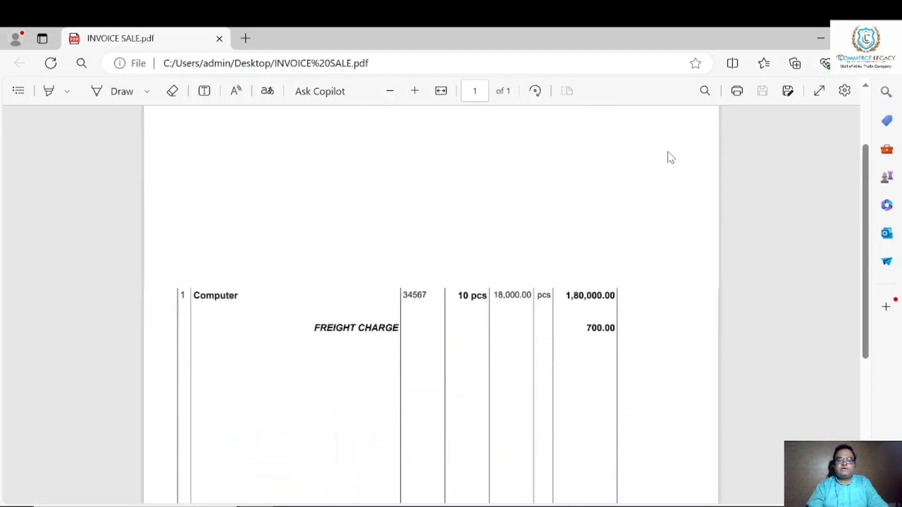
pyautogui.scroll(-3, 670, 157)
pyautogui.scroll(-4, 671, 158)
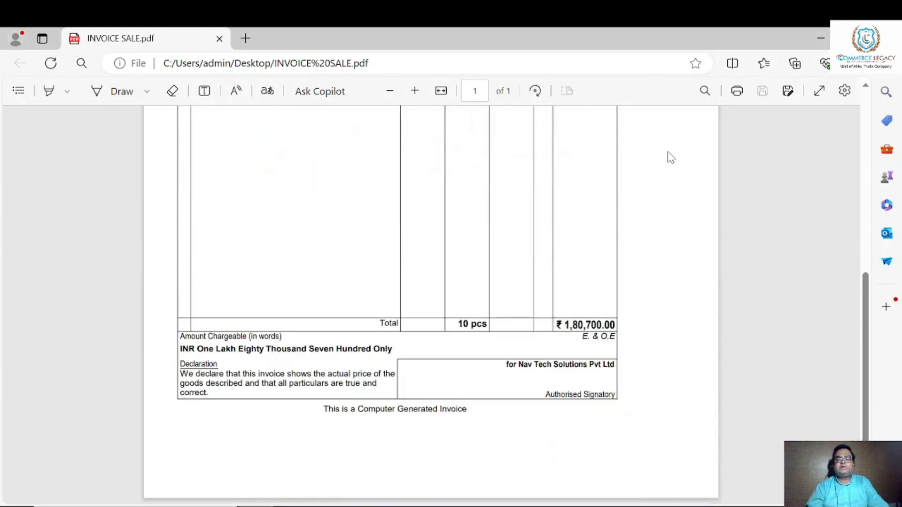
pyautogui.press('super+d')
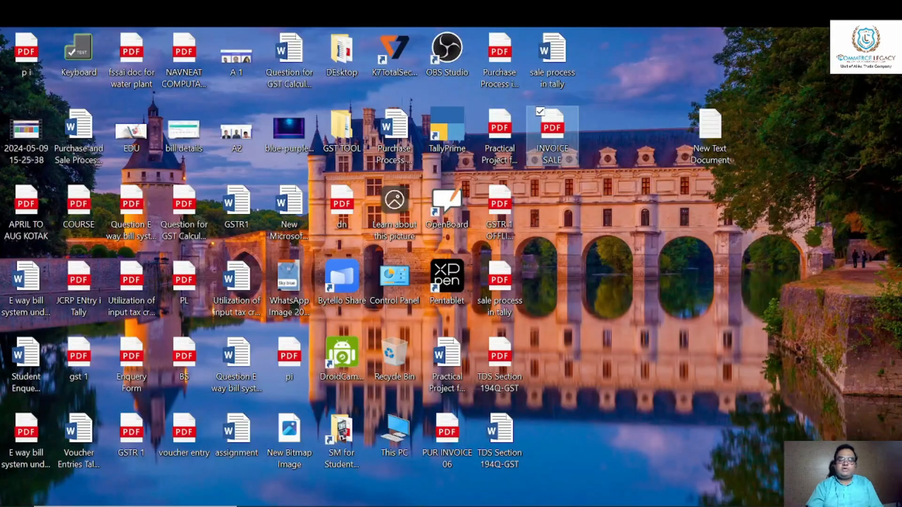
pyautogui.hotkey('alt', 'Tab')
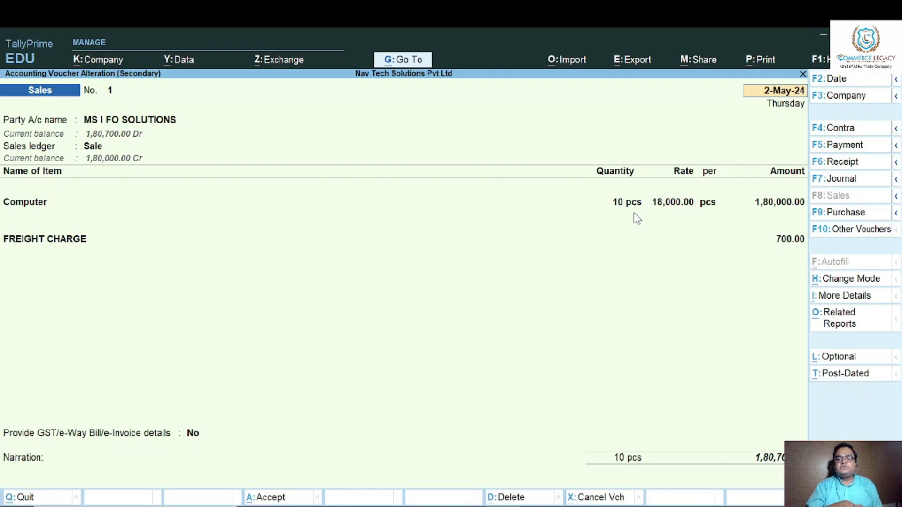
# Leave the saved sales voucher and start a new Credit Note voucher.
pyautogui.press('Escape')
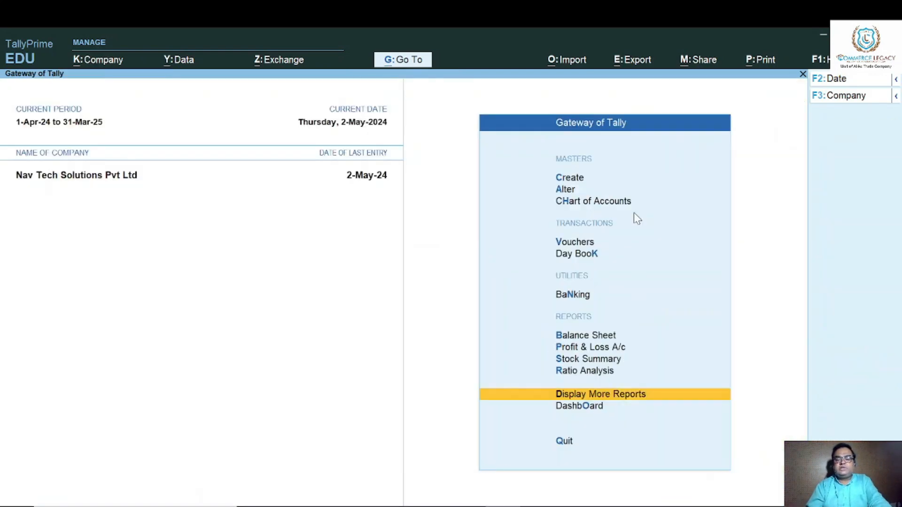
pyautogui.press('Up')
pyautogui.press('Up')
pyautogui.press('Up')
pyautogui.press('v')
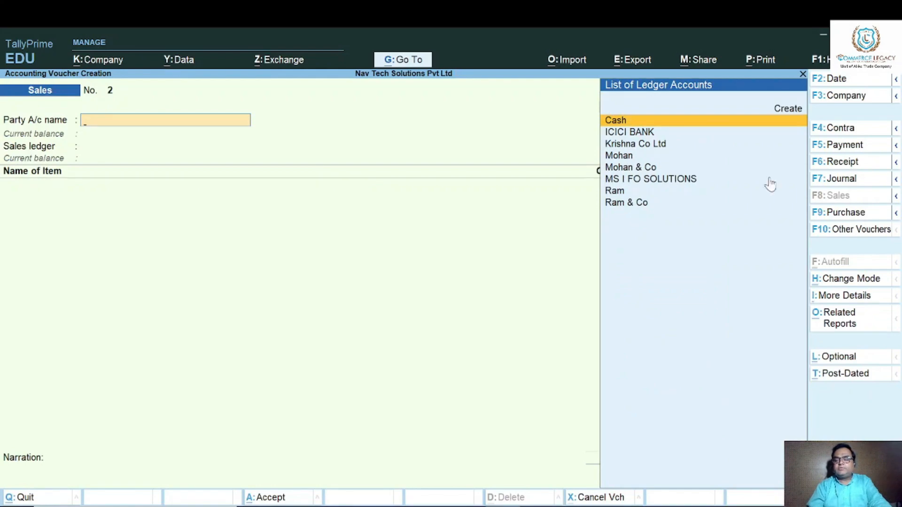
pyautogui.click(862, 230)
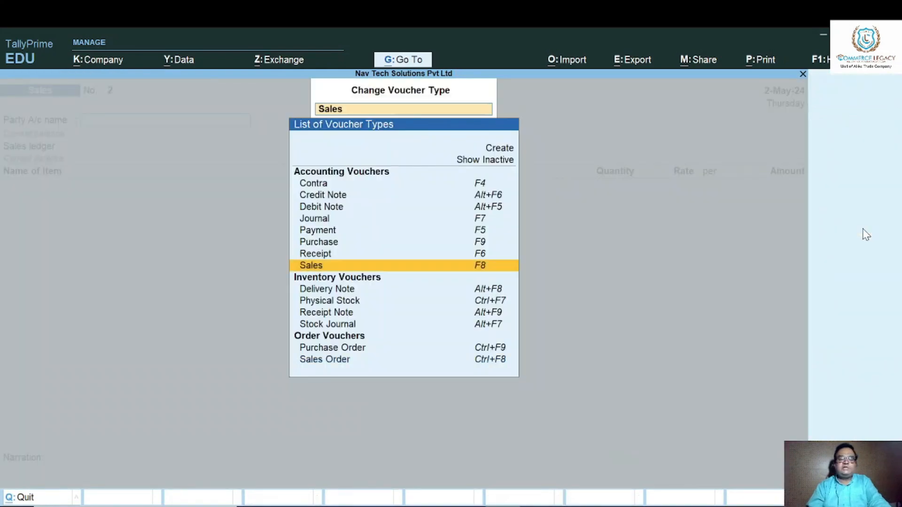
pyautogui.press('Up')
pyautogui.press('Up')
pyautogui.press('Up')
pyautogui.press('Up')
pyautogui.press('Up')
pyautogui.press('Up')
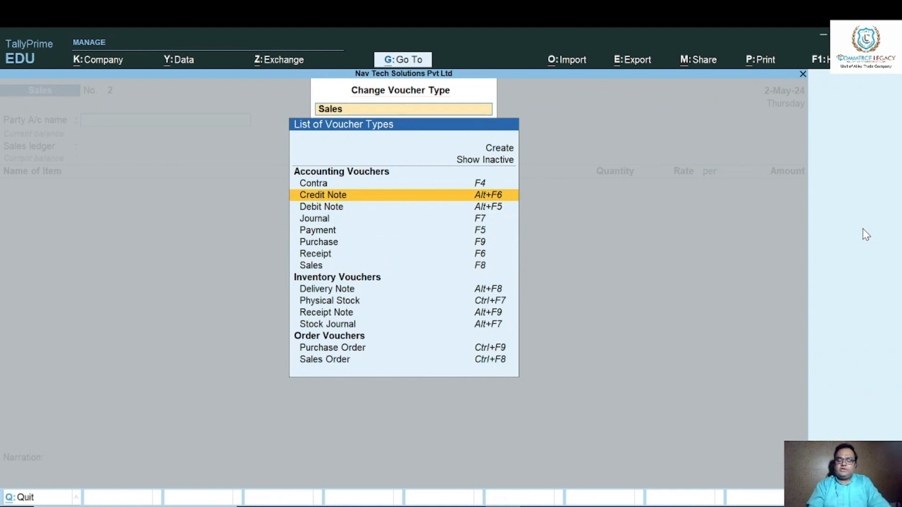
pyautogui.press('Return')
# Select MS I FO SOLUTIONS as the credit note's party and keep its tracking number as Not Applicable.
pyautogui.press('Down')
pyautogui.press('Down')
pyautogui.press('Down')
pyautogui.press('Down')
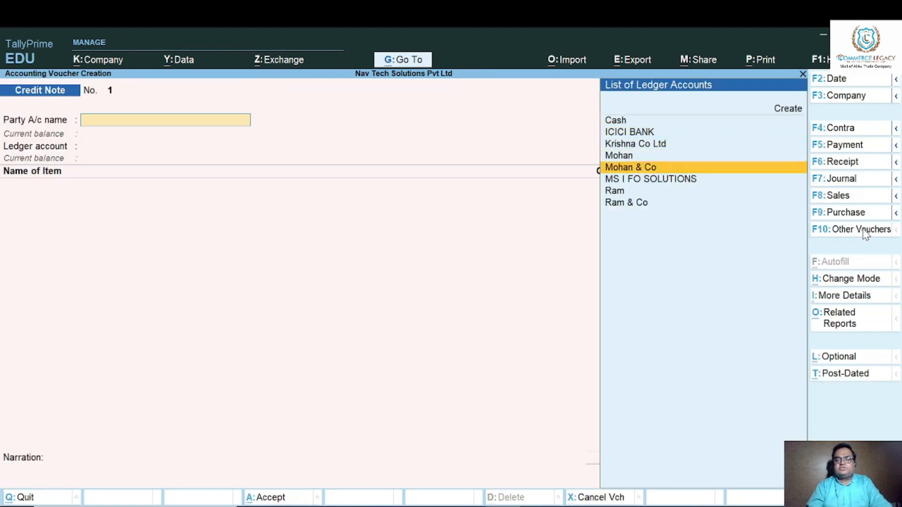
pyautogui.press('Down')
pyautogui.press('Return')
# Leave the receipt details blank, reference original invoice 1 dated 2-May-24, and accept the party details with the Sale ledger.
pyautogui.press('Return')
pyautogui.press('Return')
pyautogui.press('Return')
pyautogui.press('Return')
pyautogui.press('Return')
pyautogui.press('Return')
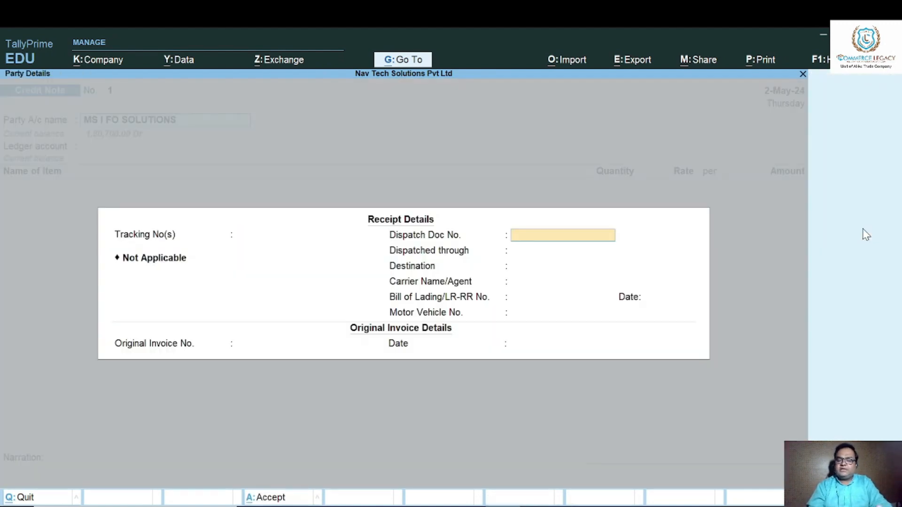
pyautogui.press('Return')
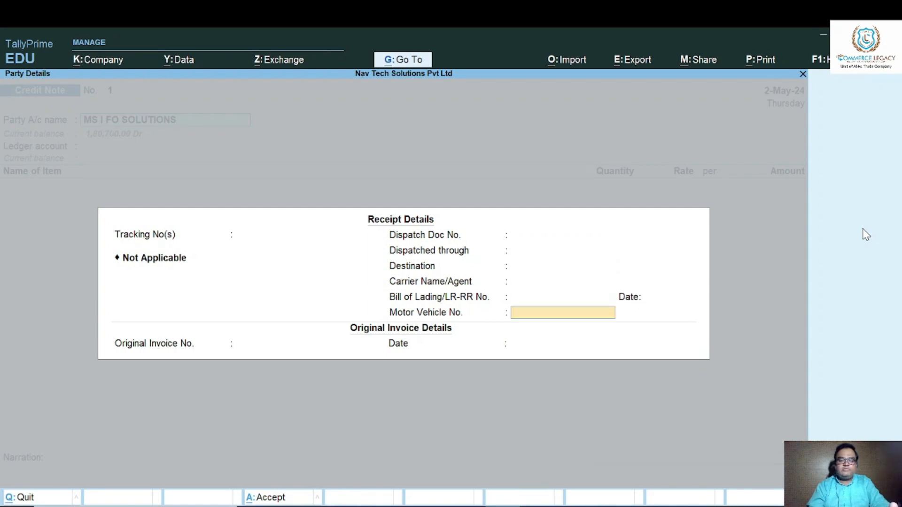
pyautogui.press('Return')
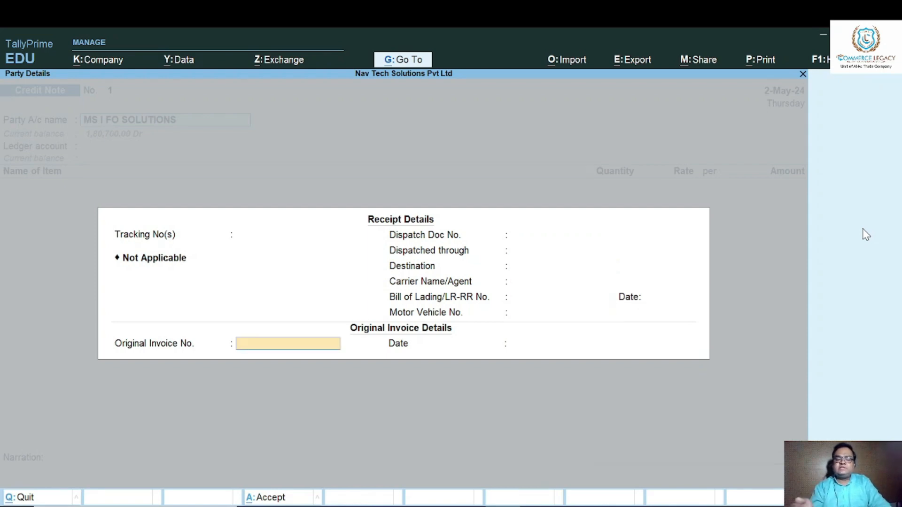
pyautogui.press('Return')
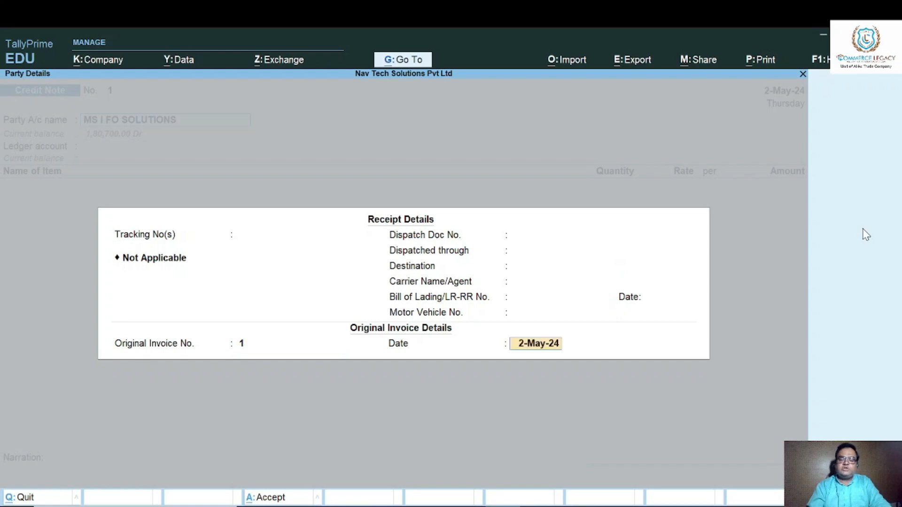
pyautogui.press('Return')
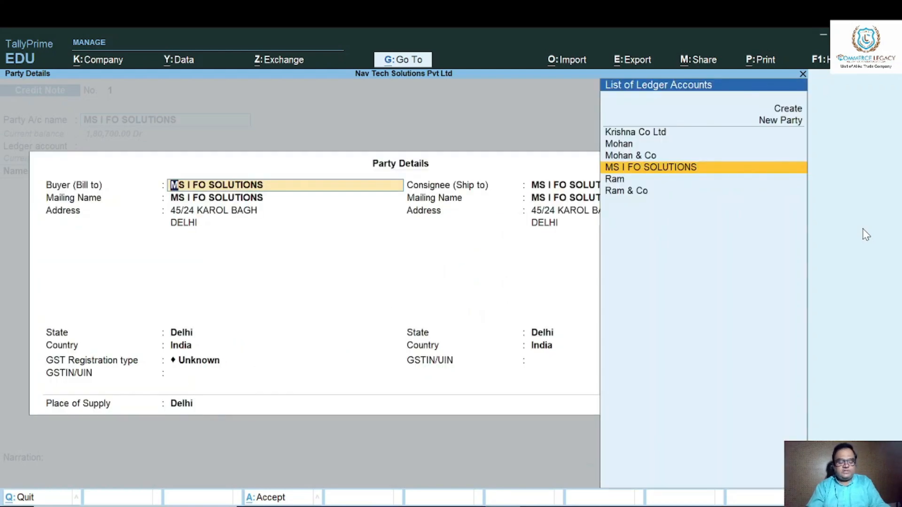
pyautogui.hotkey('ctrl', 'a')
pyautogui.press('Return')
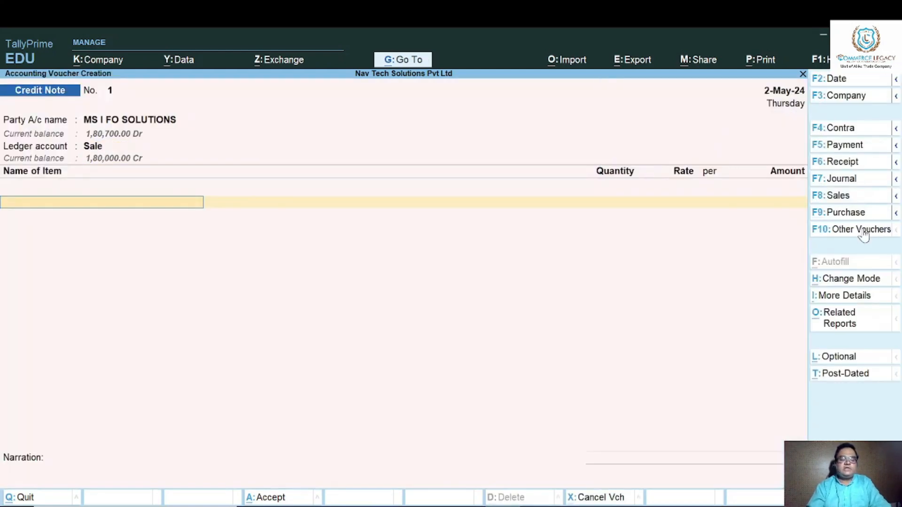
# Add the returned item Computer with a quantity of 1 pcs at a rate of 18,000.00.
pyautogui.write('CO')
pyautogui.press('Return')
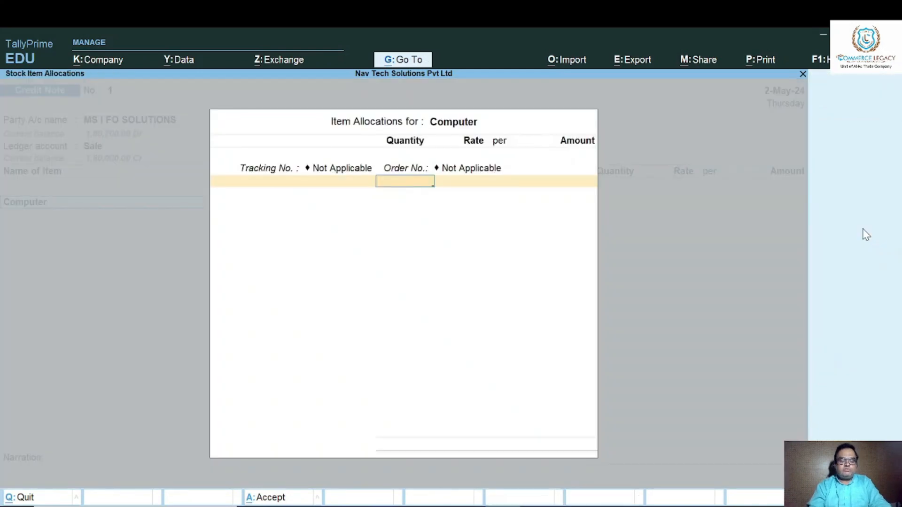
pyautogui.write('1')
pyautogui.press('Return')
pyautogui.press('Return')
pyautogui.press('Return')
pyautogui.press('Return')
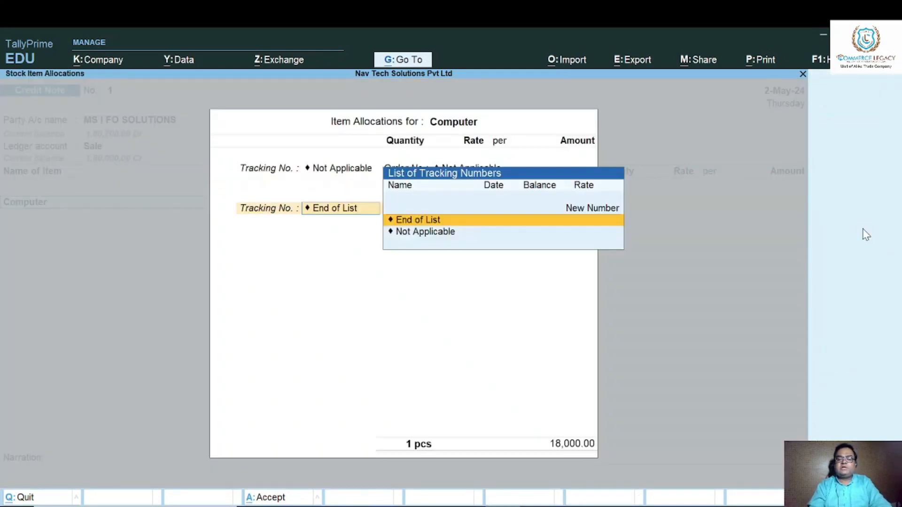
pyautogui.press('Return')
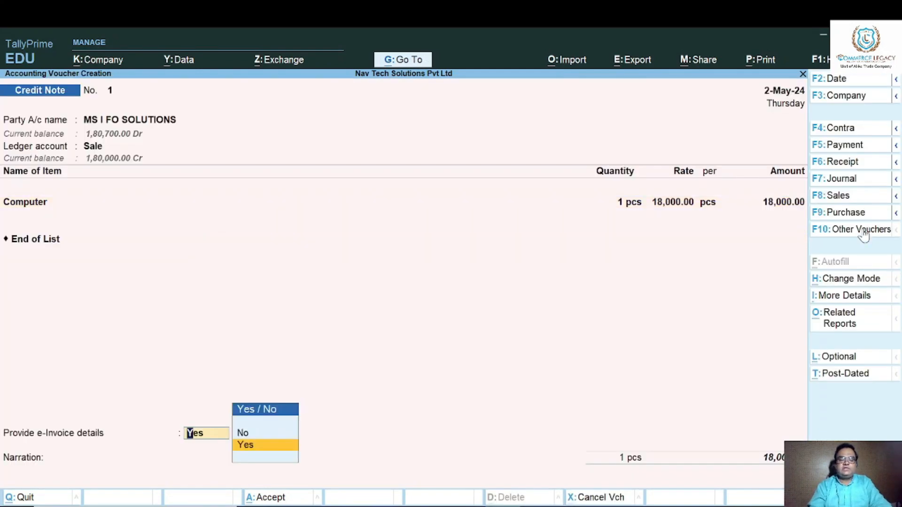
# Decline the e-Invoice details, and save the credit note with 18,000.00 Cr allocated against pending bill 1.
pyautogui.press('Up')
pyautogui.press('Return')
pyautogui.press('Return')
pyautogui.press('Return')
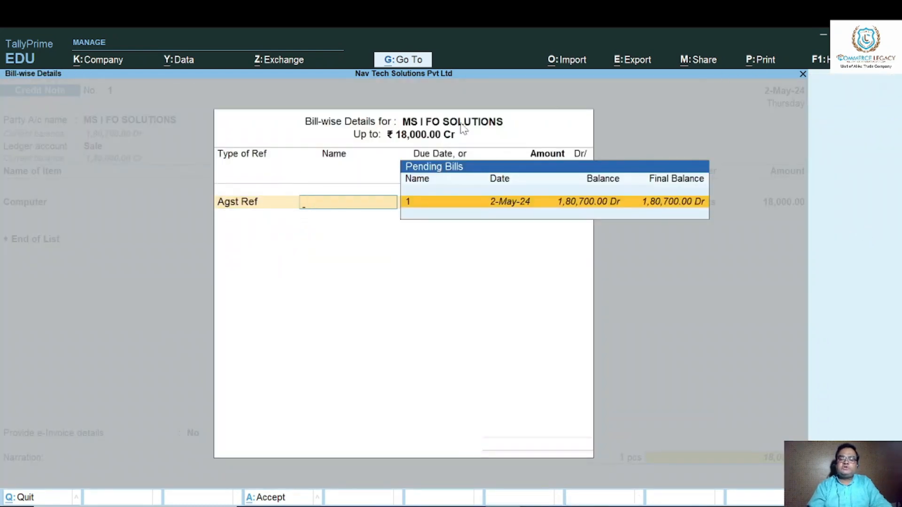
pyautogui.press('Return')
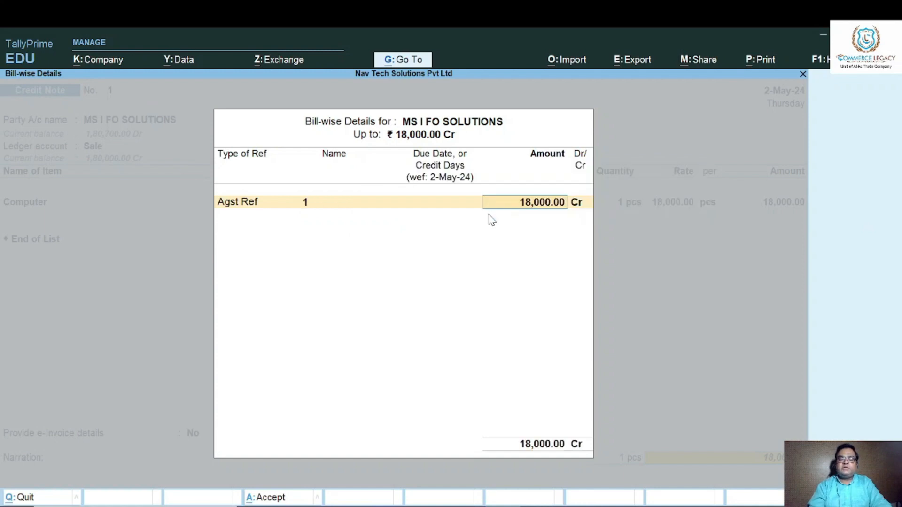
pyautogui.press('Return')
pyautogui.press('Return')
pyautogui.press('Return')
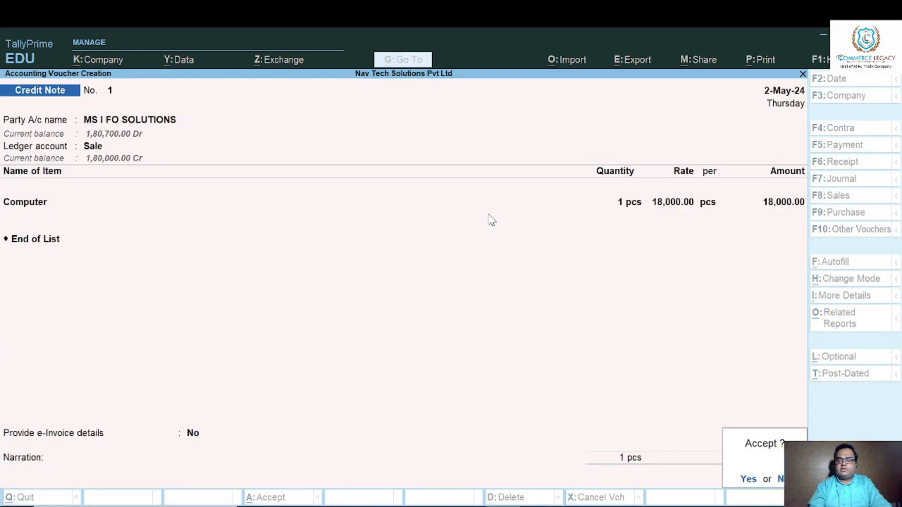
pyautogui.press('Return')
pyautogui.press('n')
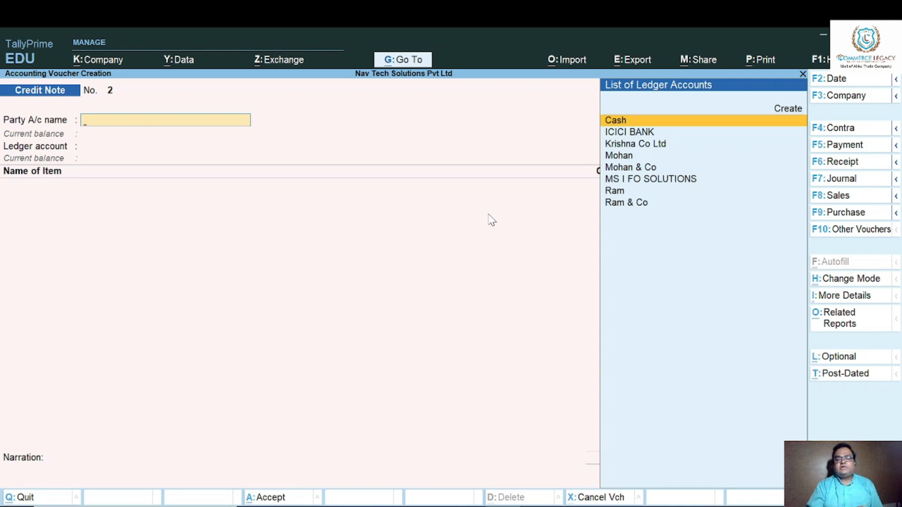
# Open the Day Book for 2-May-24 and look through its voucher entries.
pyautogui.press('Escape')
pyautogui.press('d')
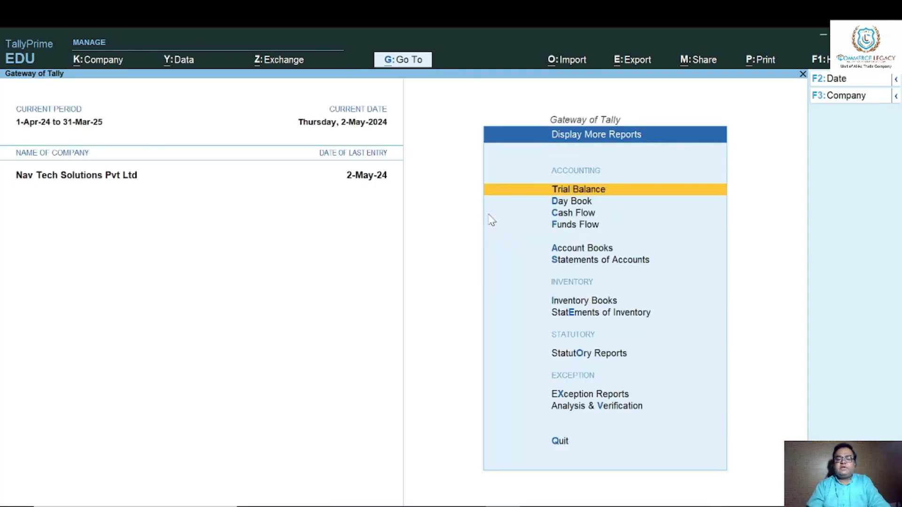
pyautogui.press('d')
pyautogui.press('Down')
pyautogui.press('Down')
pyautogui.press('Down')
pyautogui.press('Down')
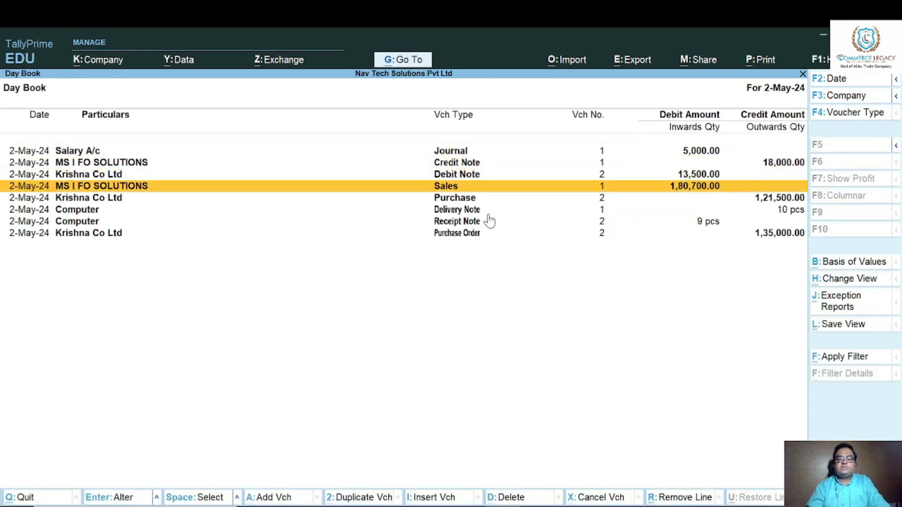
pyautogui.press('End')
pyautogui.press('Up')
pyautogui.press('Up')
pyautogui.press('Up')
pyautogui.press('Up')
pyautogui.press('Up')
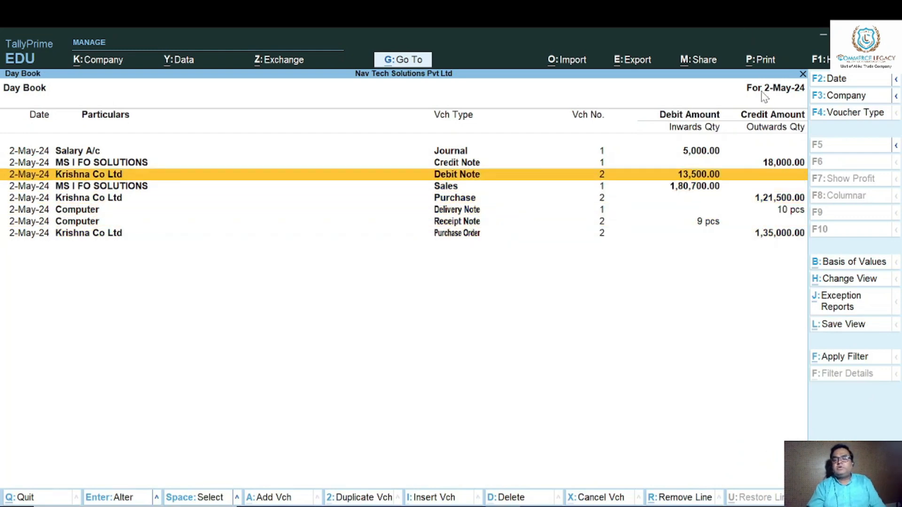
# Change the Day Book period to start on 1-May-24 and end on 2-May-24.
pyautogui.press('alt')
pyautogui.hotkey('alt', 'F2')
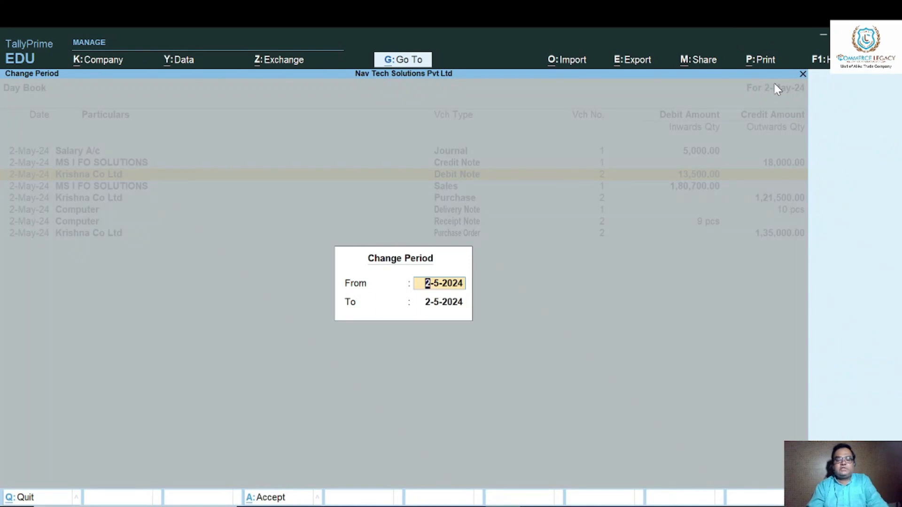
pyautogui.write('1/5')
pyautogui.press('Return')
pyautogui.press('Return')
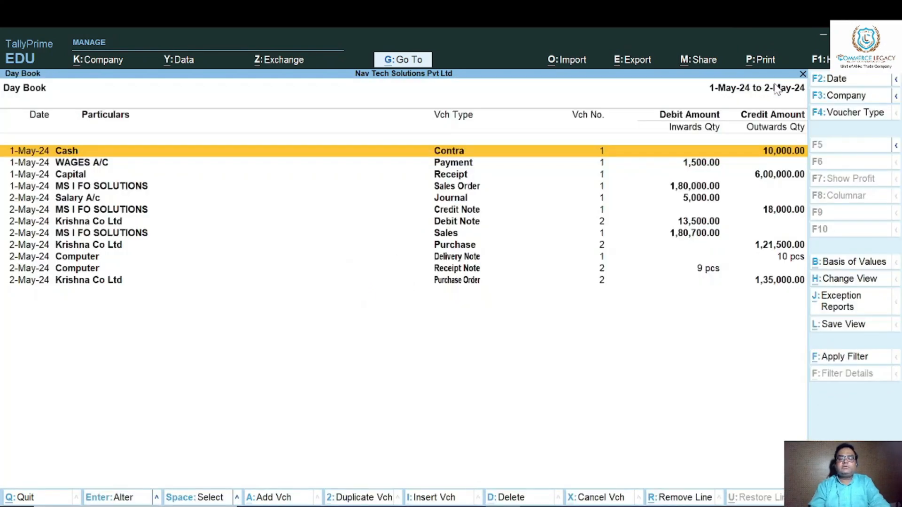
# Review the Day Book's sales order, delivery note, sales and credit note entries for the sale to MS I FO SOLUTIONS.
pyautogui.press('Down')
pyautogui.press('Down')
pyautogui.press('Down')
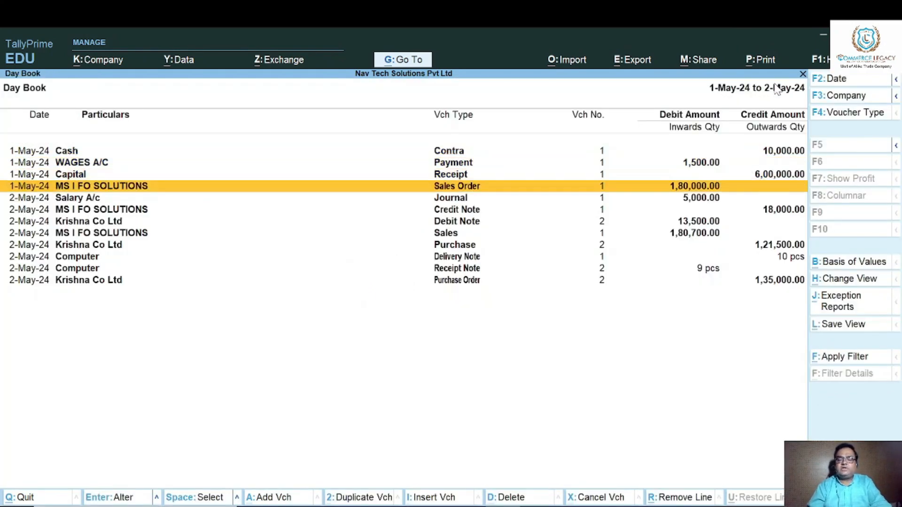
pyautogui.press('Down')
pyautogui.press('Down')
pyautogui.press('Down')
pyautogui.press('Down')
pyautogui.press('Down')
pyautogui.press('Down')
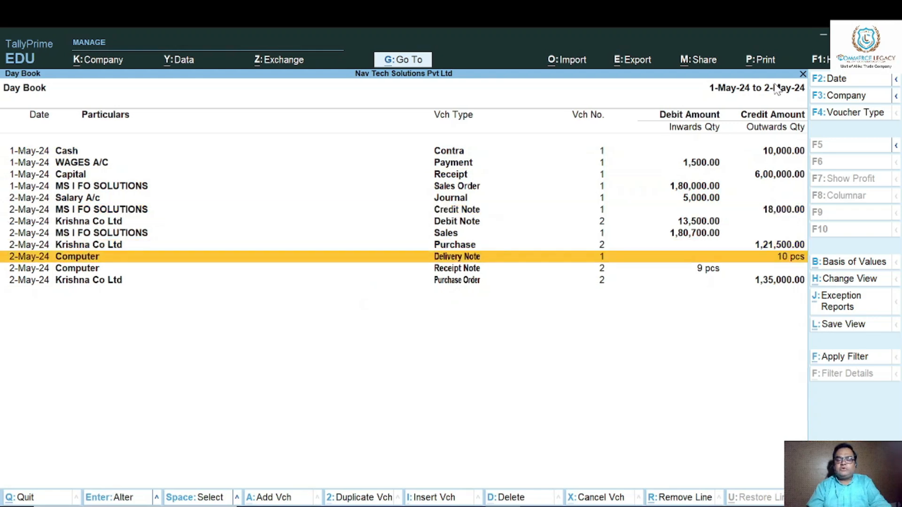
pyautogui.press('Up')
pyautogui.press('Up')
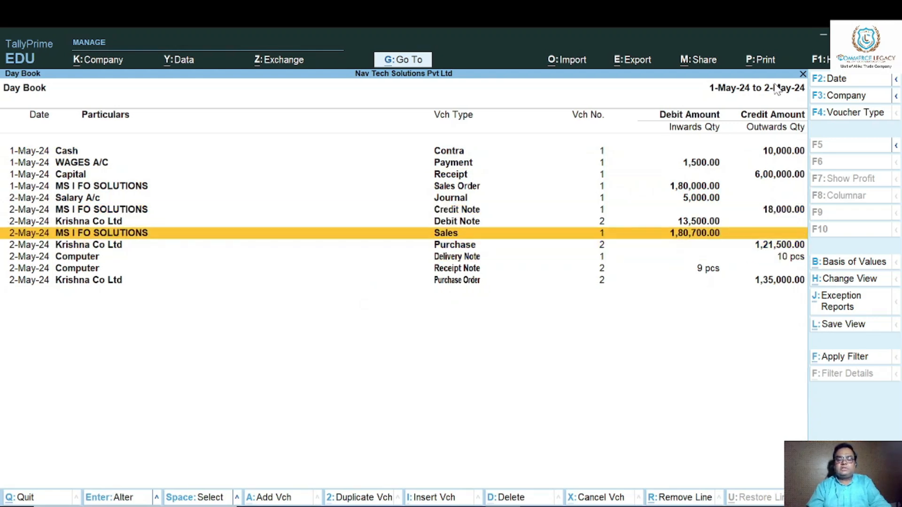
pyautogui.press('Up')
pyautogui.press('Up')
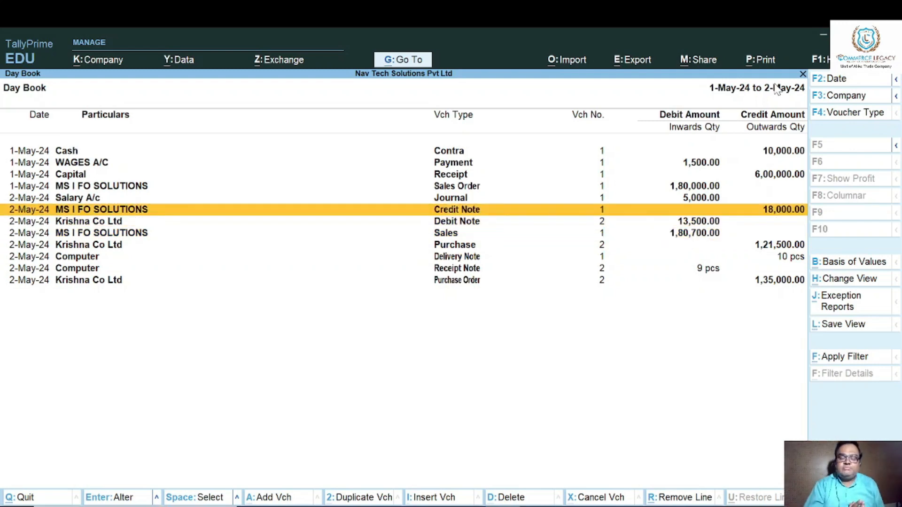